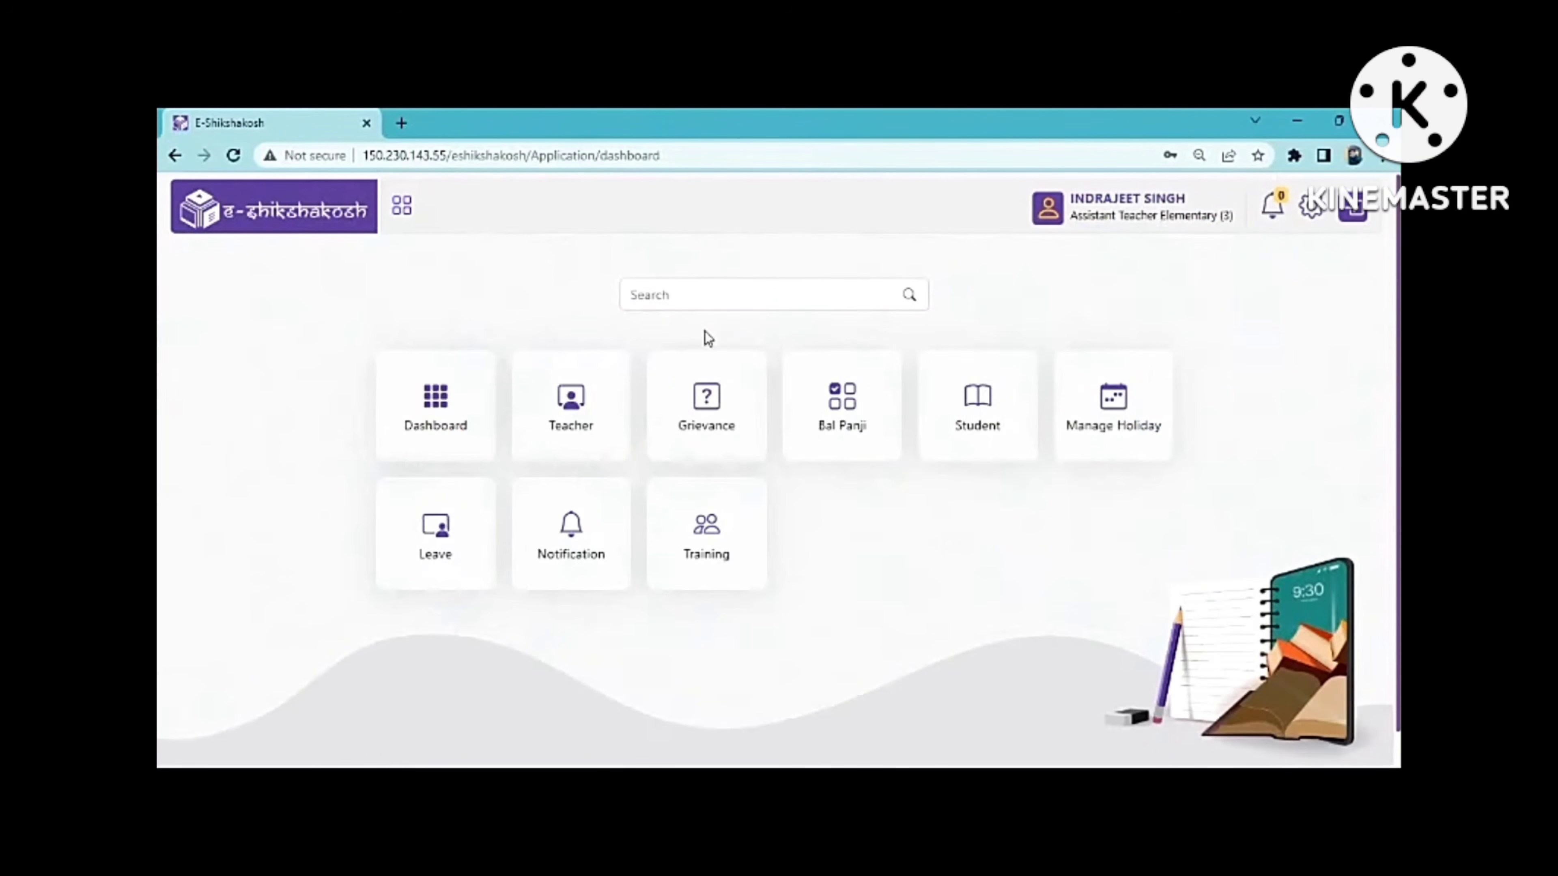
Open Teacher Registration in the Teacher module and go to the list of teacher records
{"action": "left_click", "coordinate": [598, 414]}
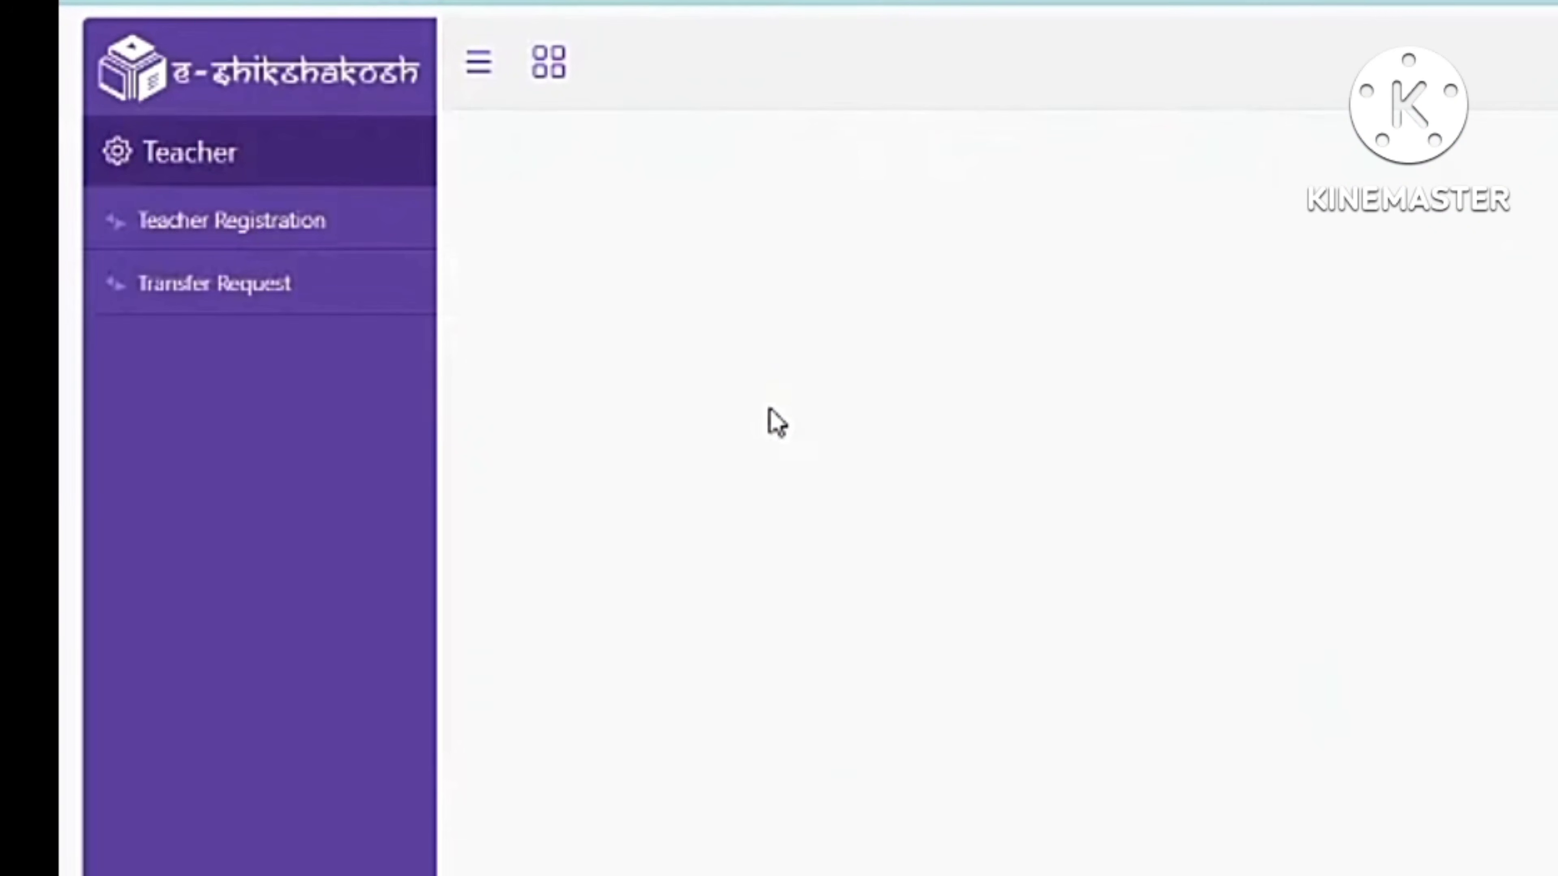
{"action": "left_click", "coordinate": [285, 221]}
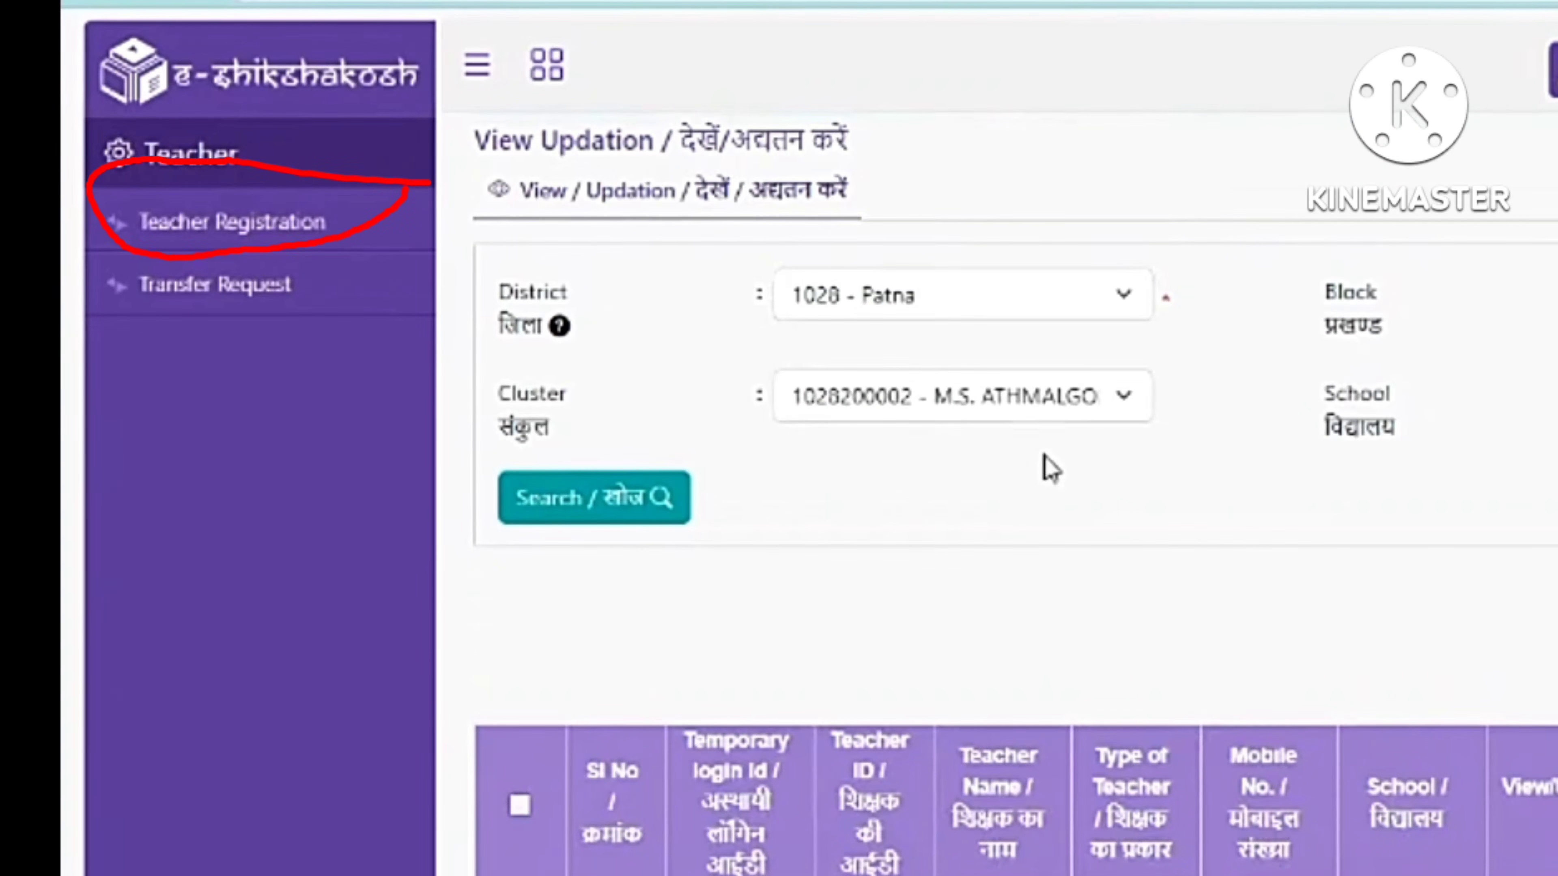
{"action": "scroll", "coordinate": [1046, 468], "scroll_direction": "down", "scroll_amount": 1}
{"action": "scroll", "coordinate": [1050, 469], "scroll_direction": "down", "scroll_amount": 2}
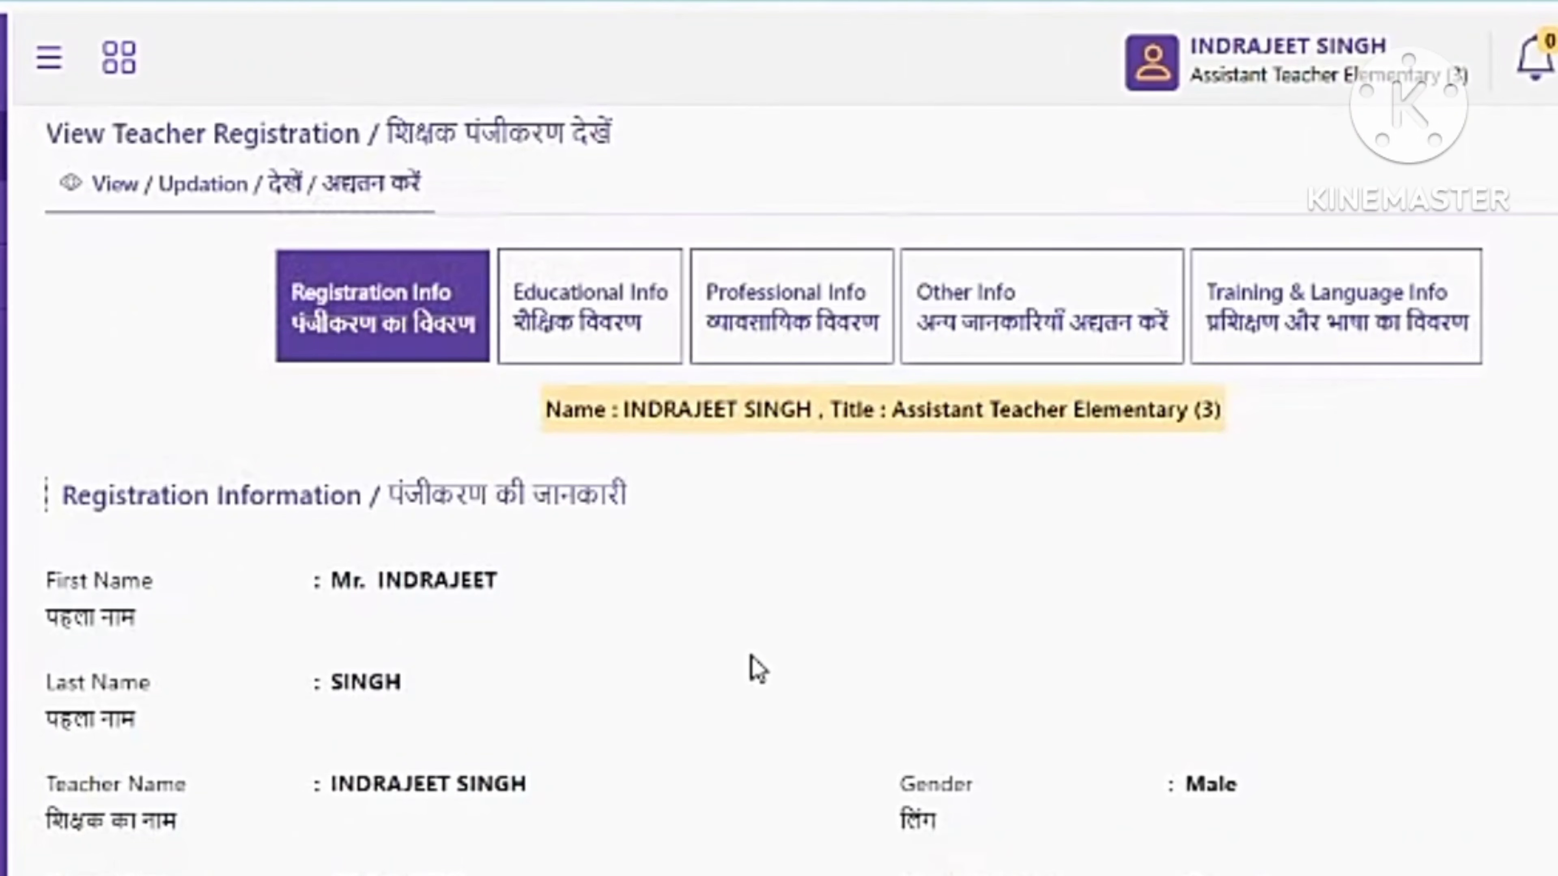
Review the registration, personal and address details in the teacher's Registration Info
{"action": "scroll", "coordinate": [759, 669], "scroll_direction": "down", "scroll_amount": 10}
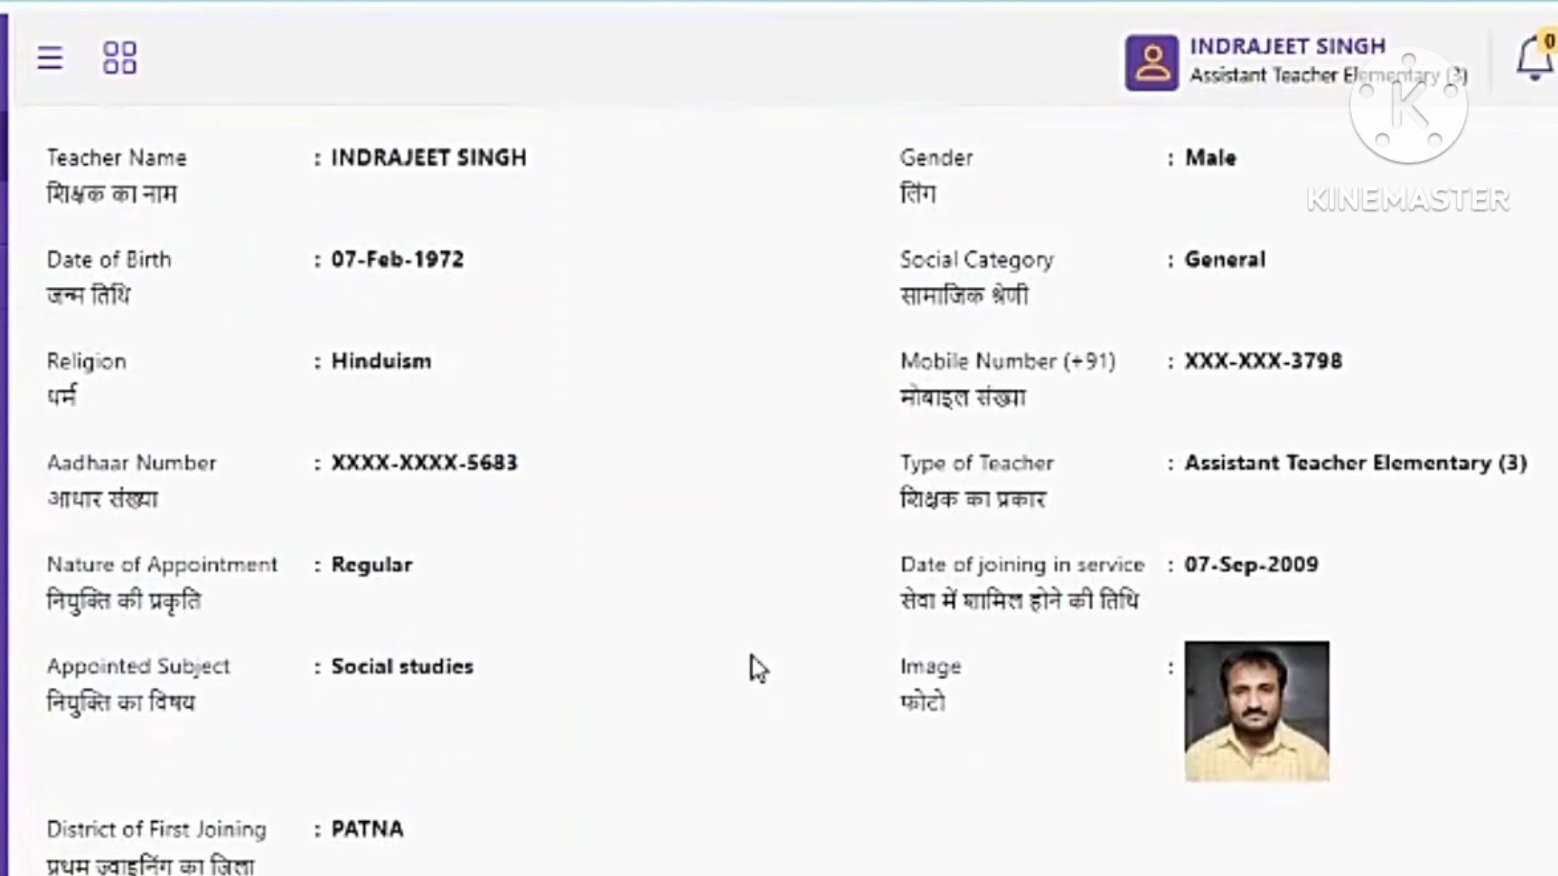
{"action": "scroll", "coordinate": [759, 669], "scroll_direction": "down", "scroll_amount": 20}
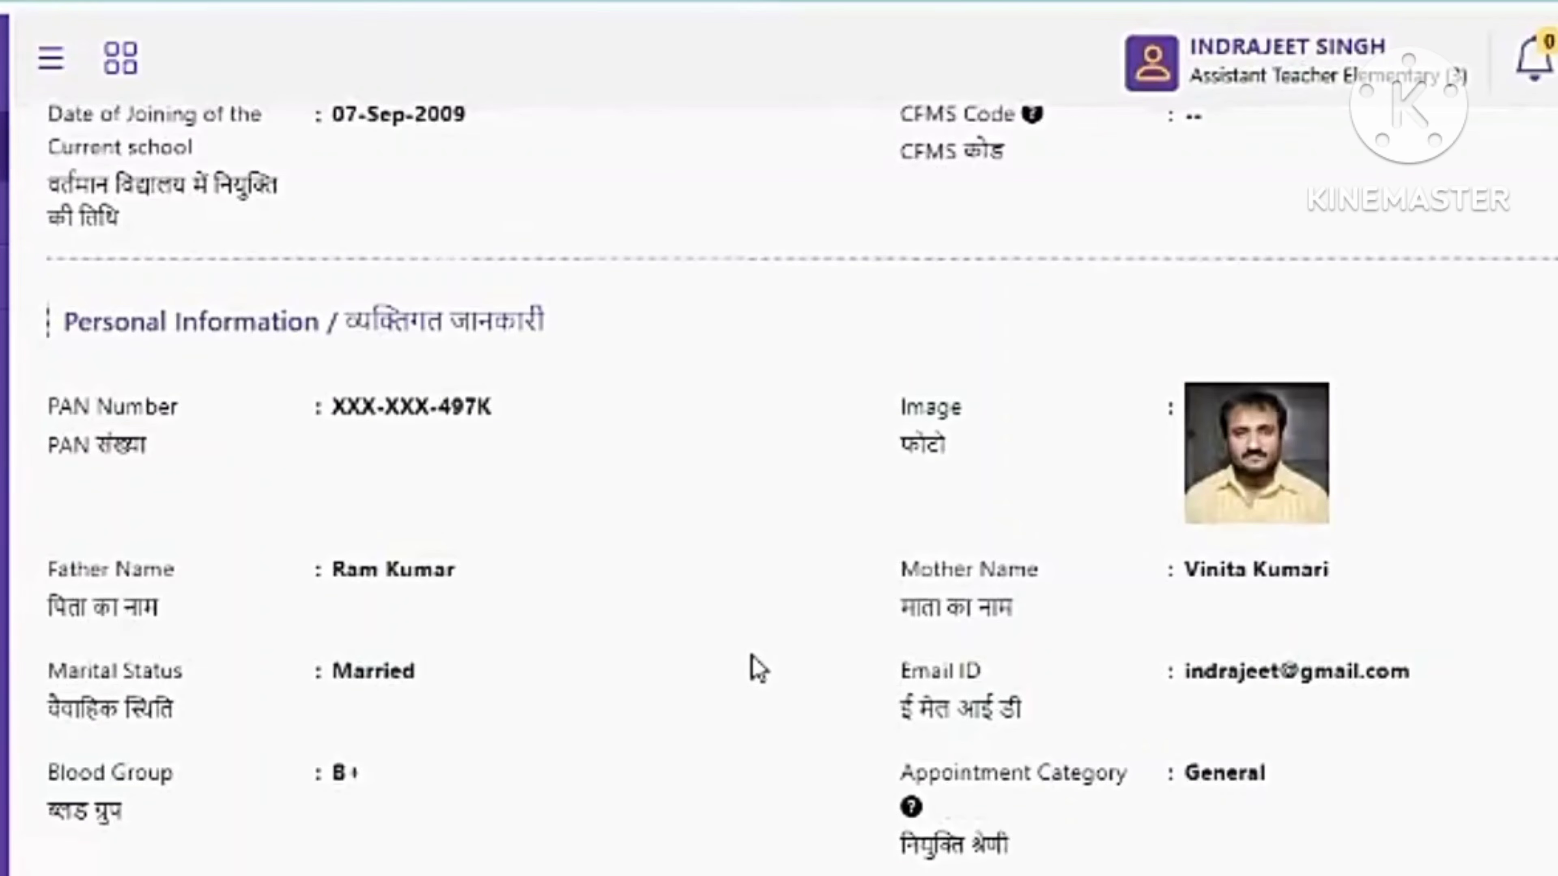
{"action": "scroll", "coordinate": [759, 669], "scroll_direction": "down", "scroll_amount": 15}
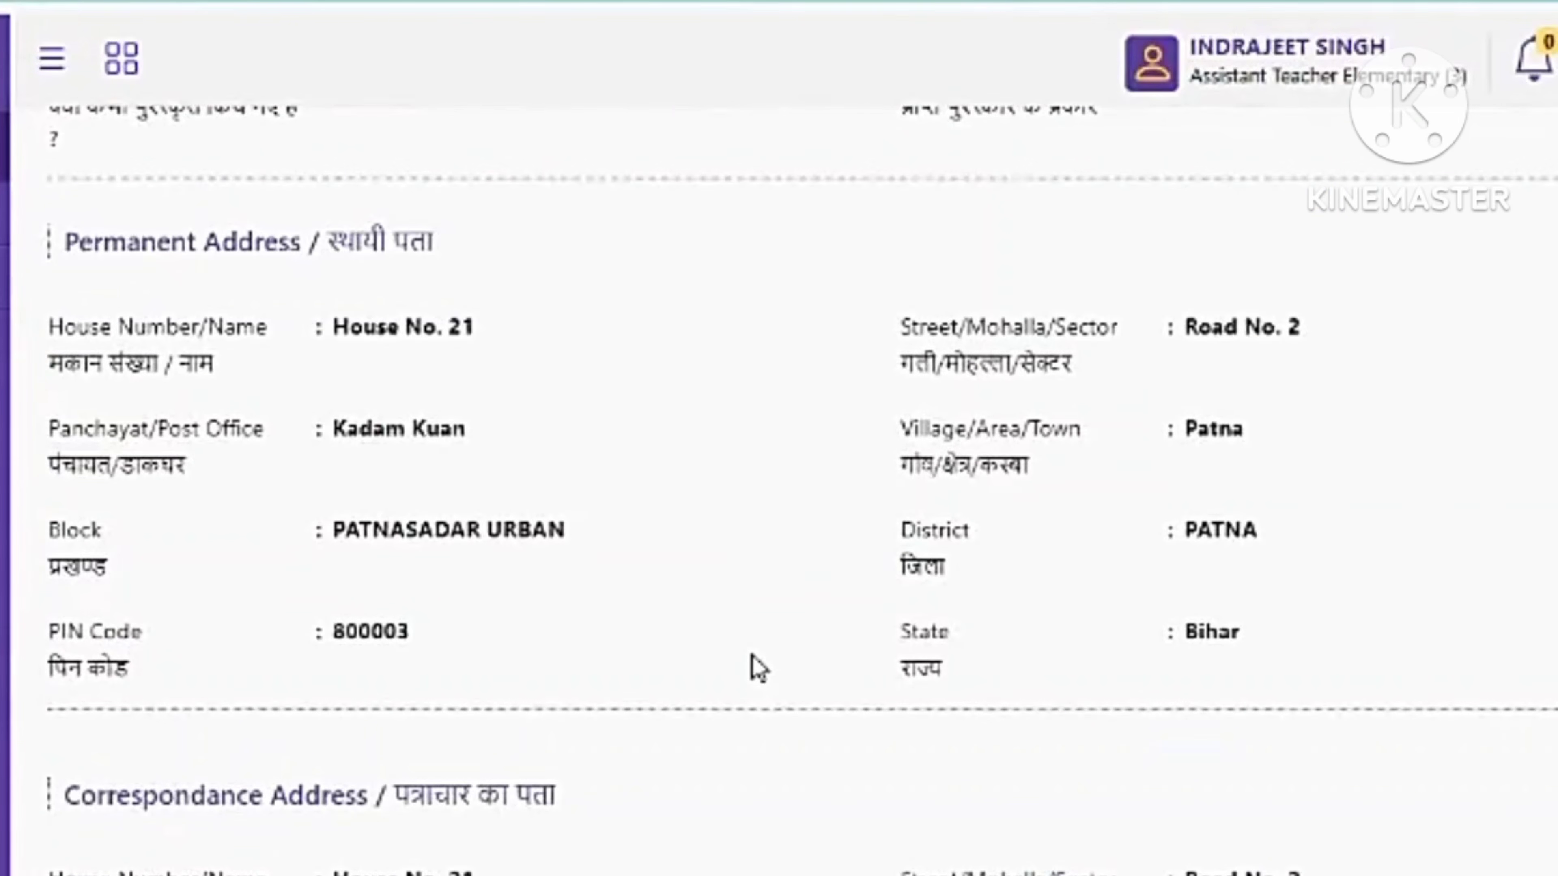
{"action": "scroll", "coordinate": [759, 669], "scroll_direction": "down", "scroll_amount": 5}
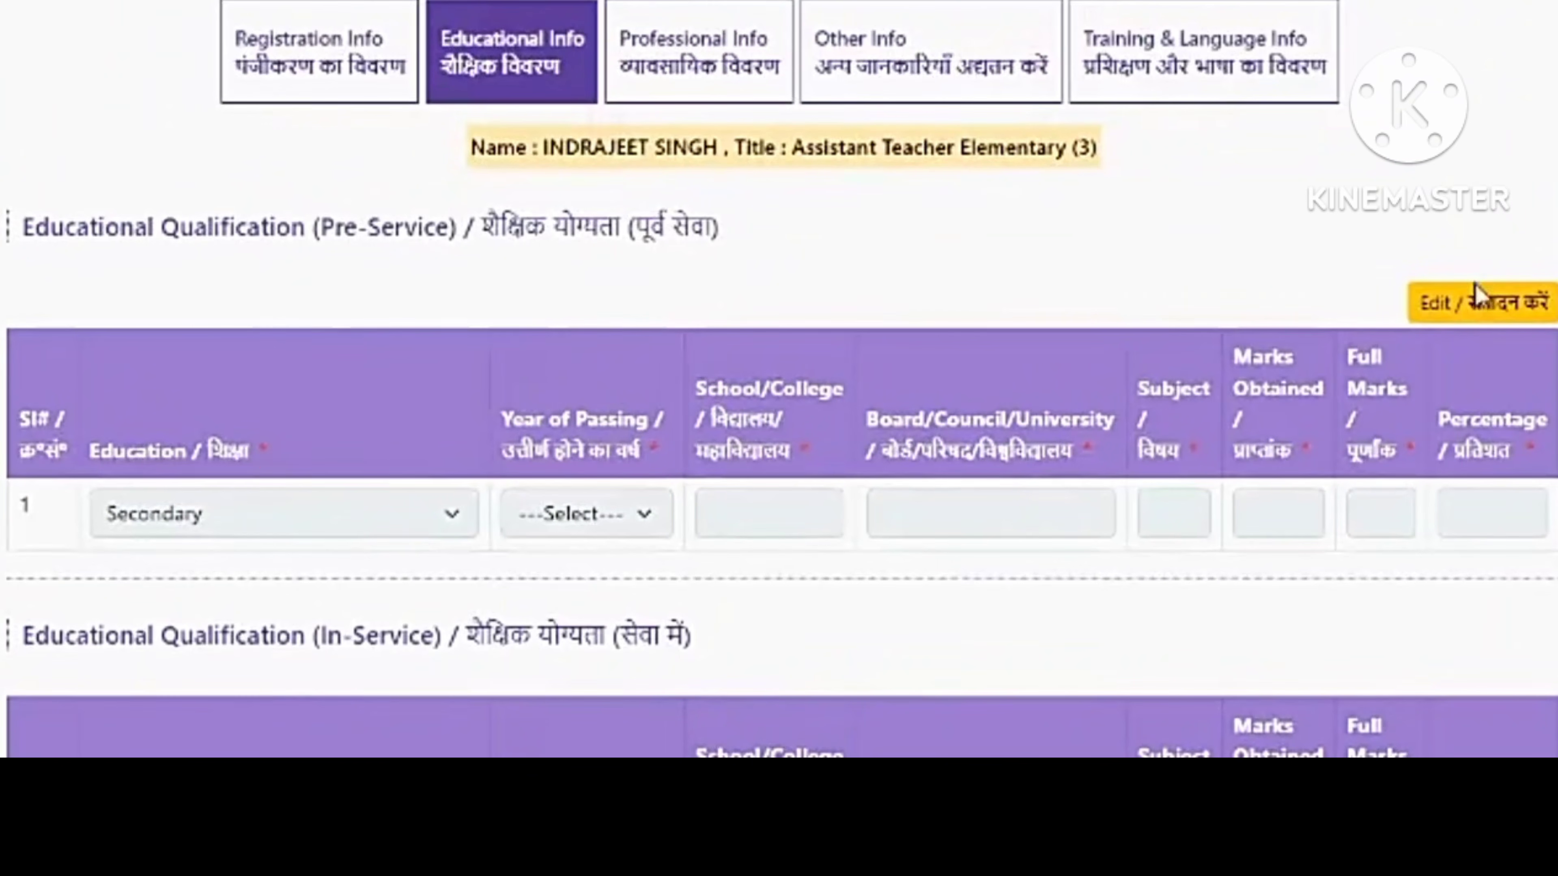
Enable editing of the pre-service educational qualifications and set the first row to Higher Secondary with 2006 as year of passing
{"action": "left_click", "coordinate": [1470, 319]}
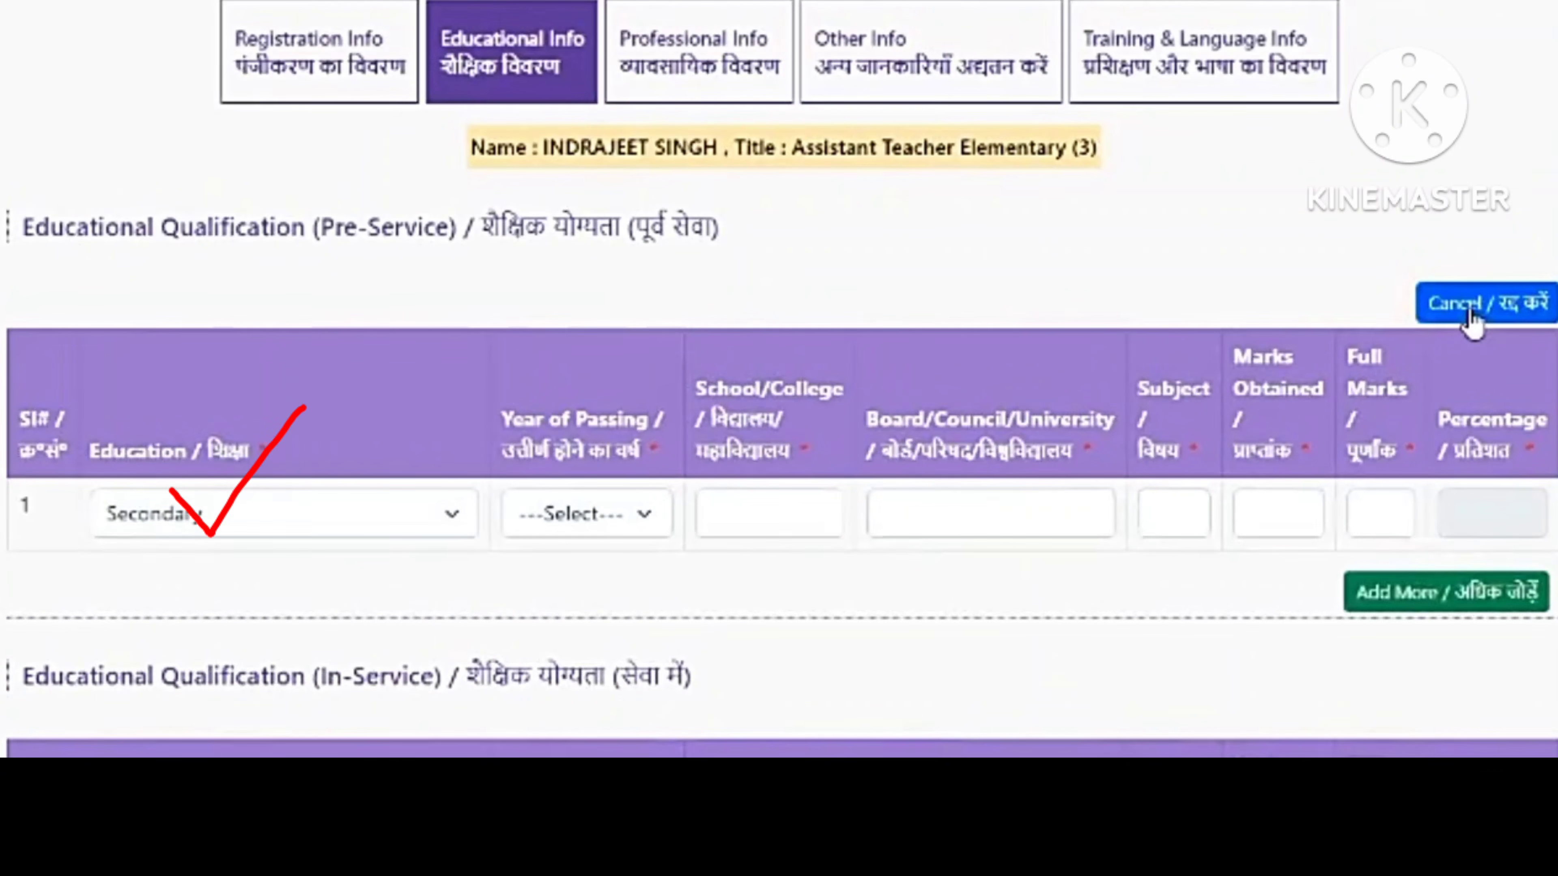
{"action": "left_click", "coordinate": [445, 521]}
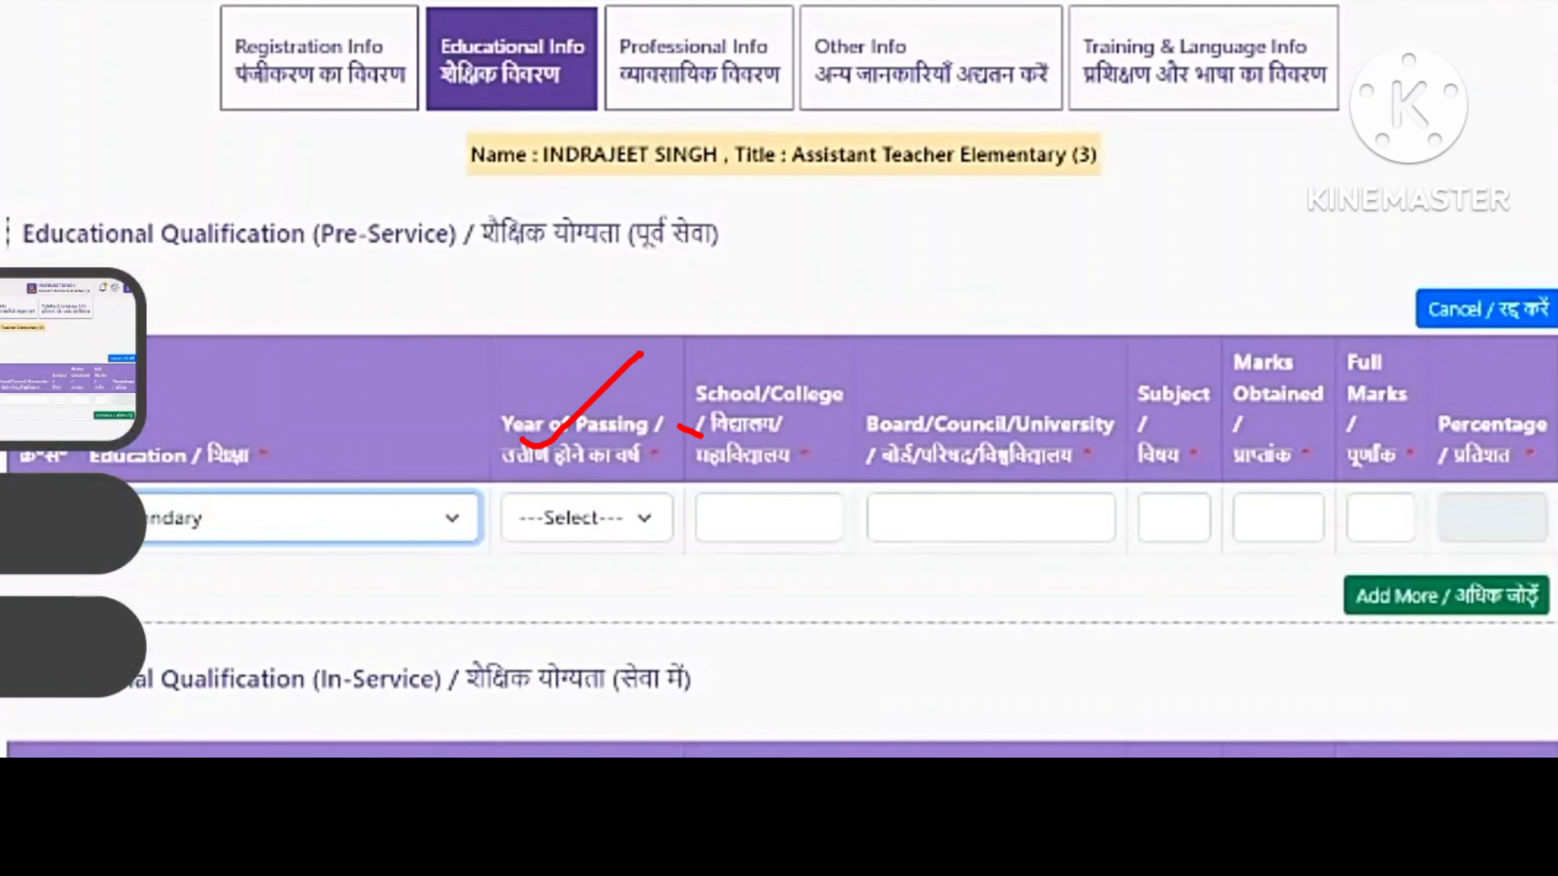
{"action": "left_click", "coordinate": [592, 535]}
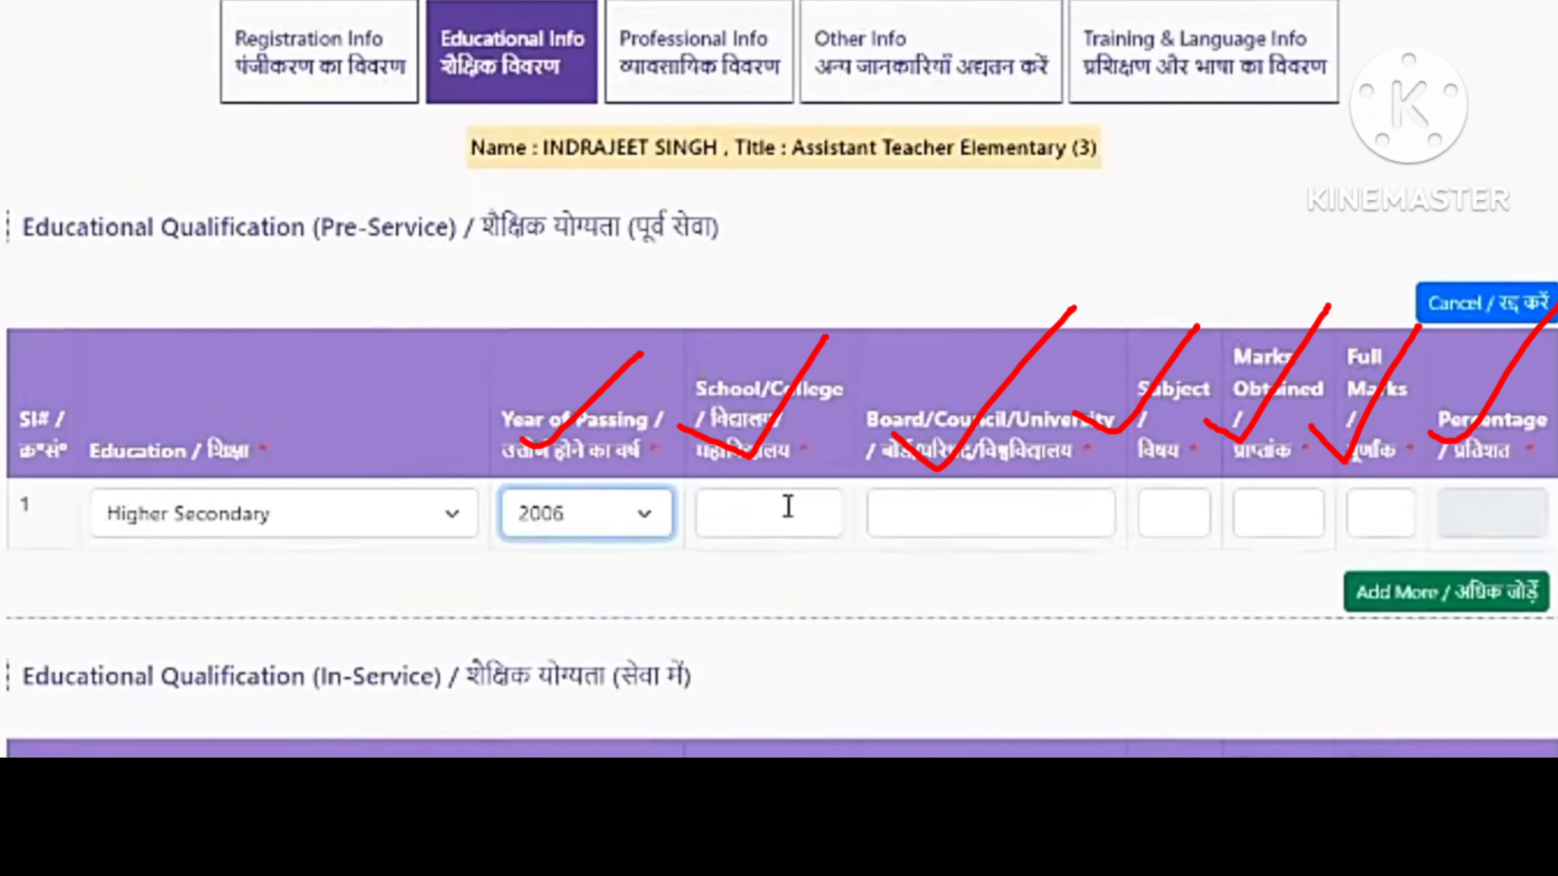
Enter Patna University as both the school/college and the board/university of the Higher Secondary row
{"action": "left_click", "coordinate": [789, 511]}
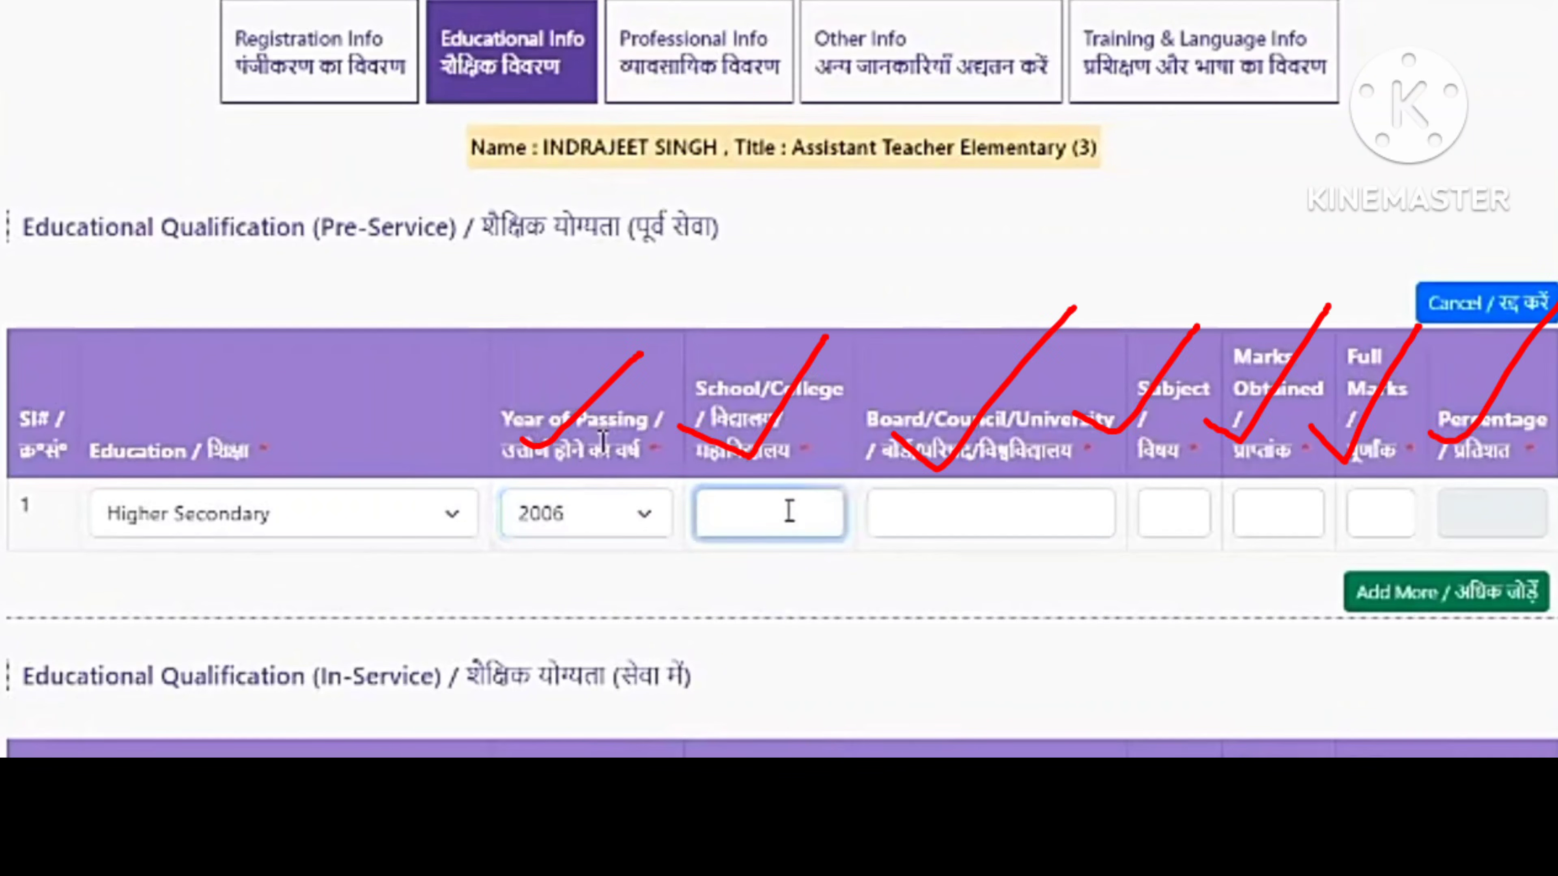
{"action": "type", "text": "Patna U"}
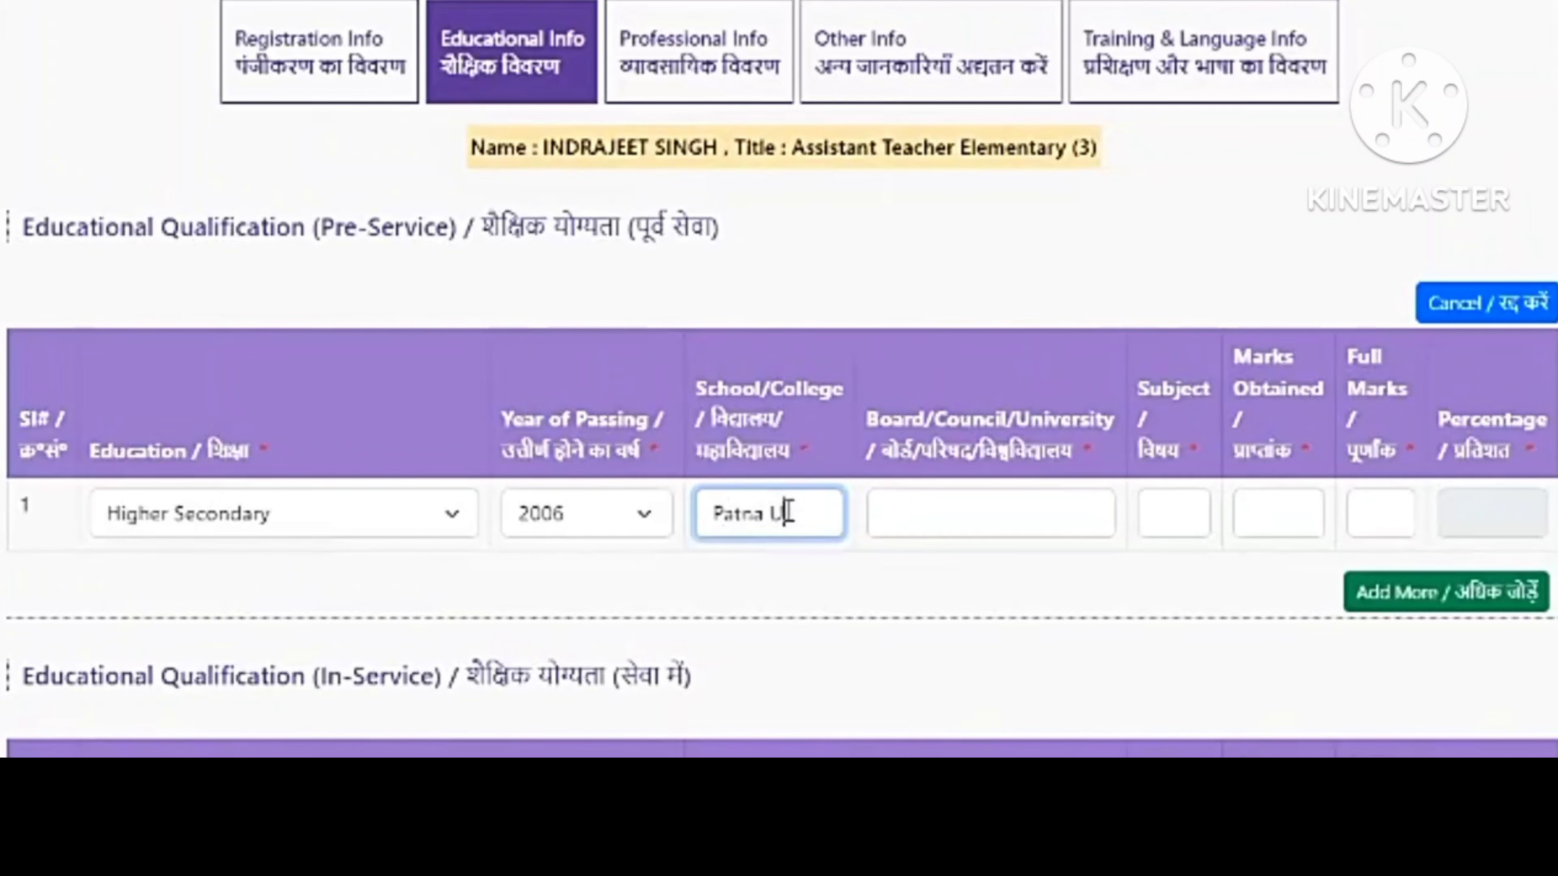
{"action": "type", "text": "niversity"}
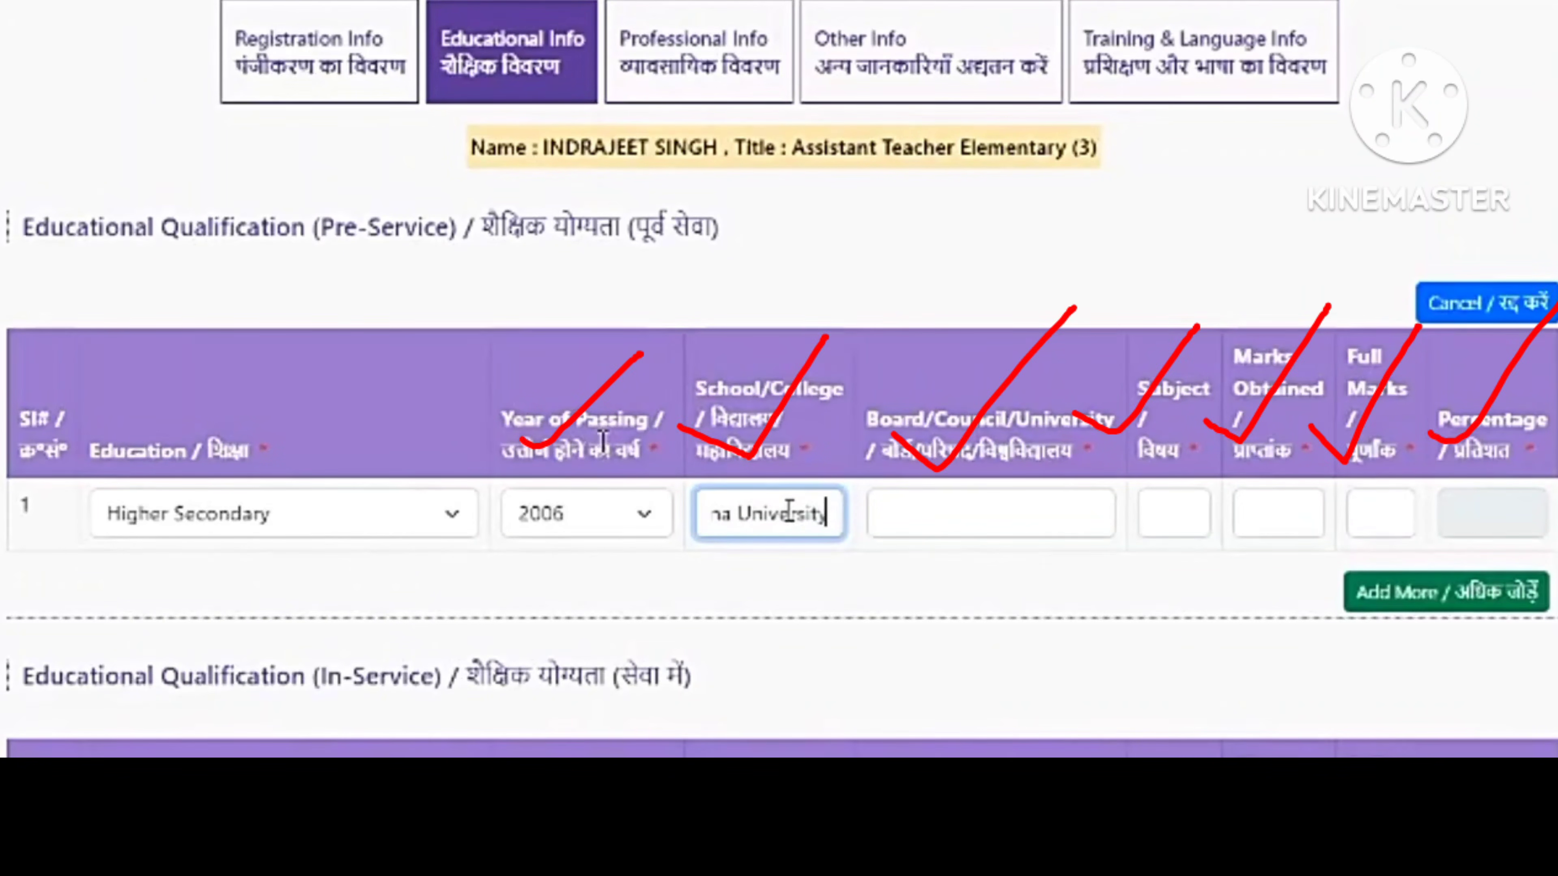
{"action": "key", "text": "Tab"}
{"action": "key", "text": "shift+Tab"}
{"action": "key", "text": "ctrl+c"}
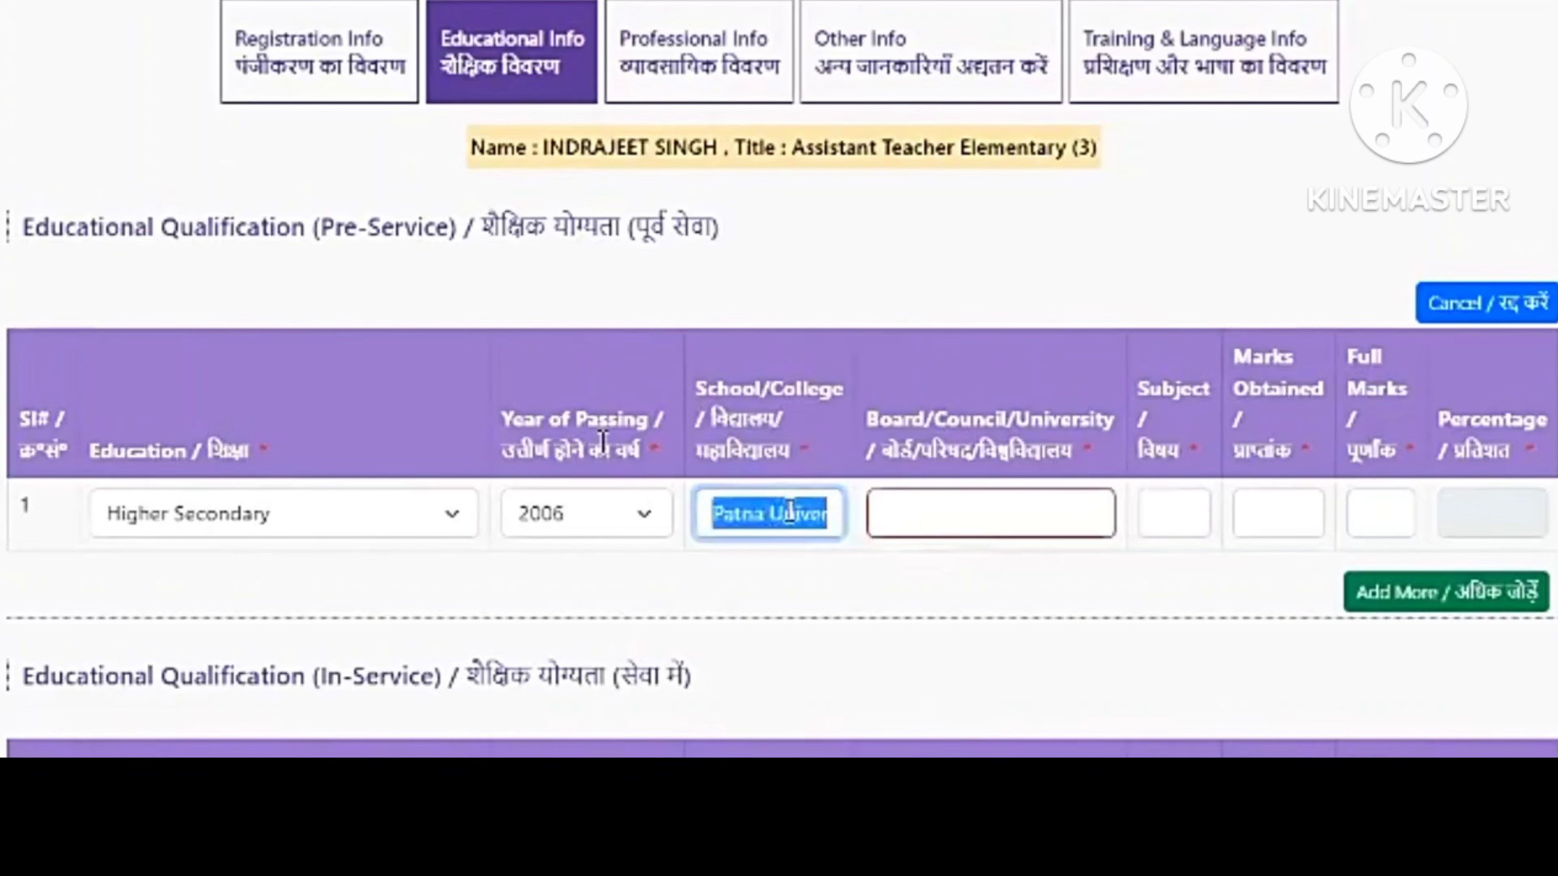
{"action": "key", "text": "Tab"}
{"action": "key", "text": "ctrl+v"}
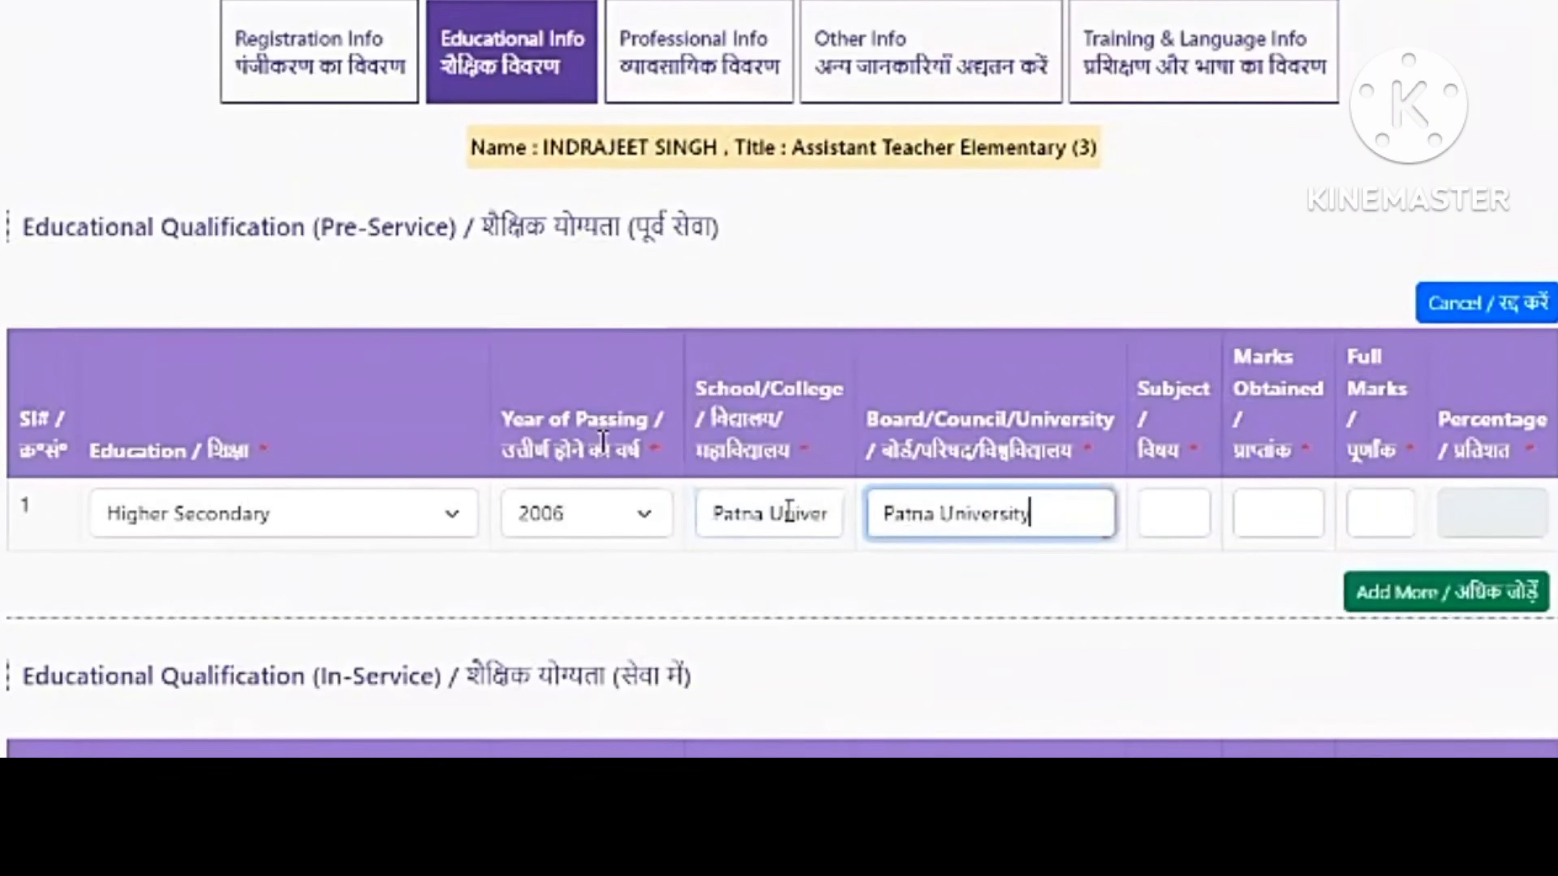
Complete the Higher Secondary row with subject ALL, 400 marks obtained and 500 full marks
{"action": "key", "text": "Tab"}
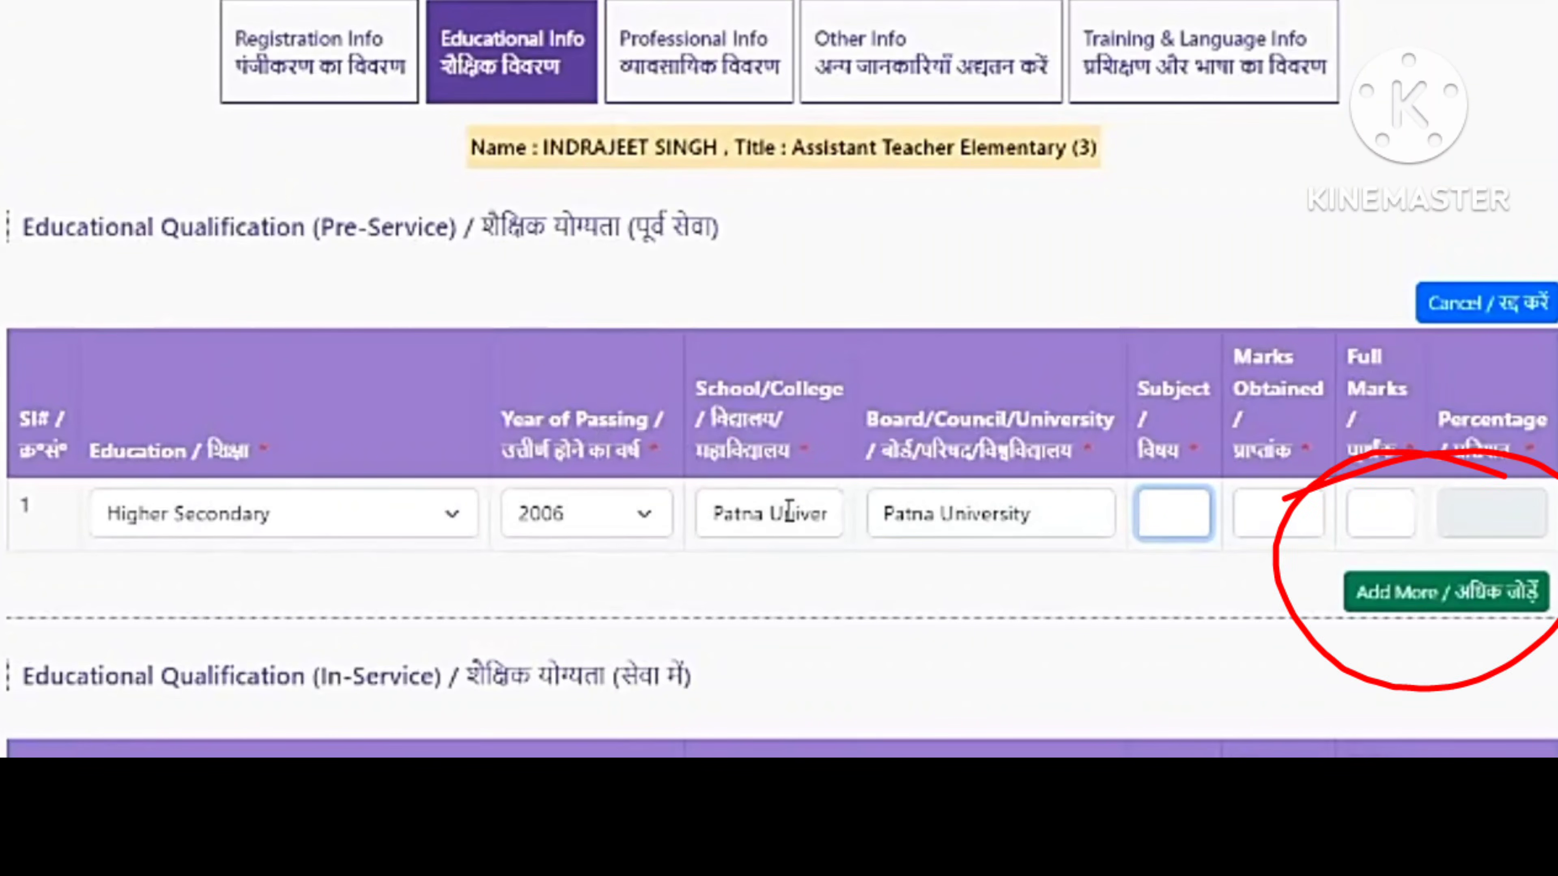
{"action": "type", "text": "ALL"}
{"action": "key", "text": "Tab"}
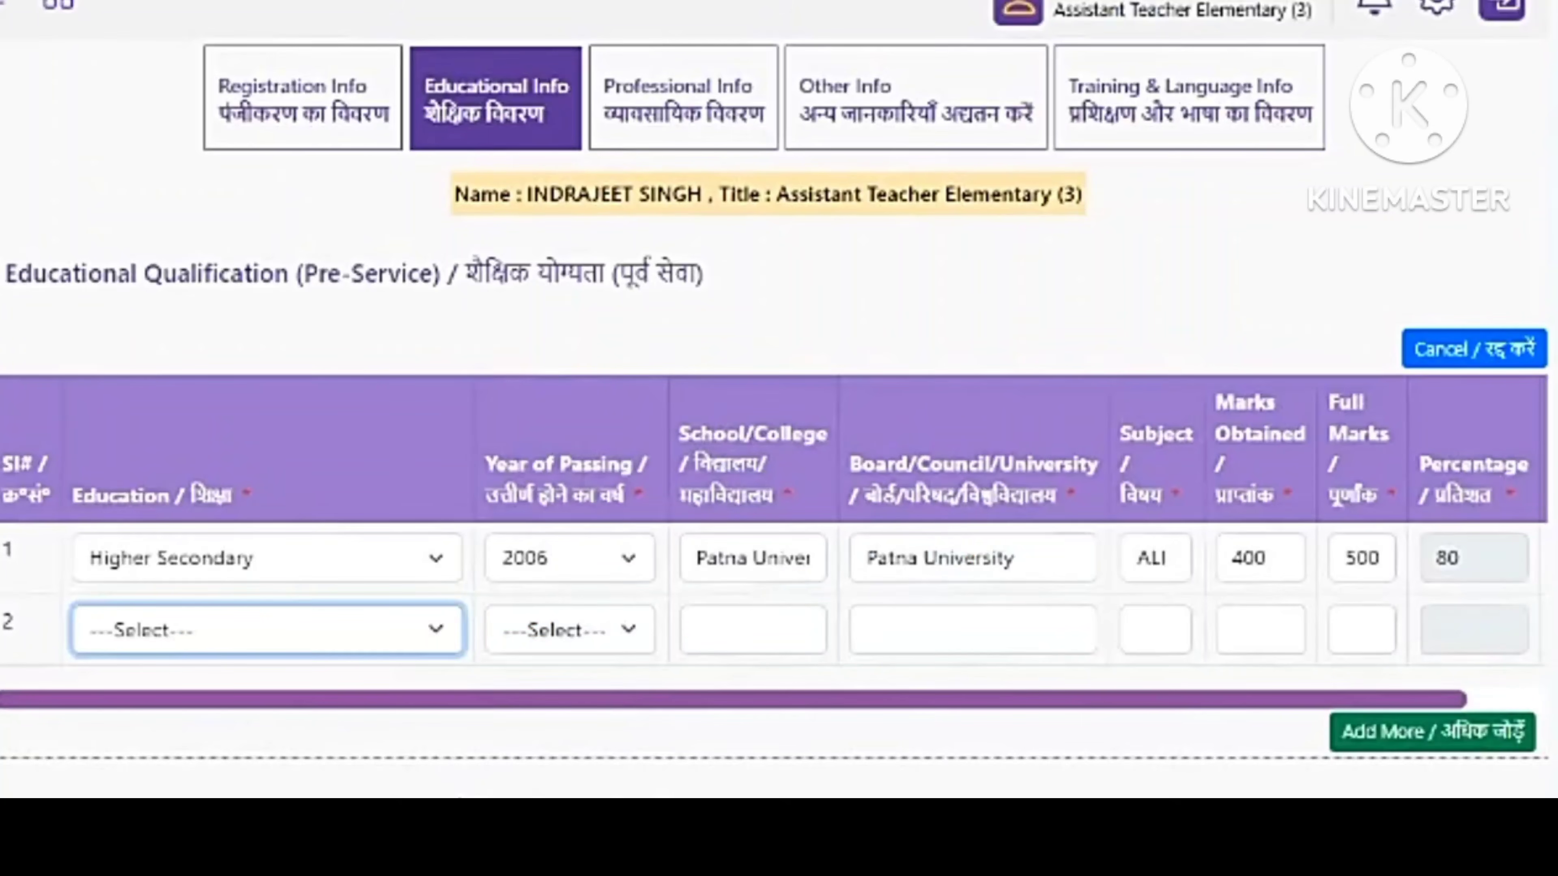
Fill the second pre-service row with Graduate, 2009, Patna University, subject All, 500 marks obtained and 600 full marks
{"action": "left_click", "coordinate": [348, 486]}
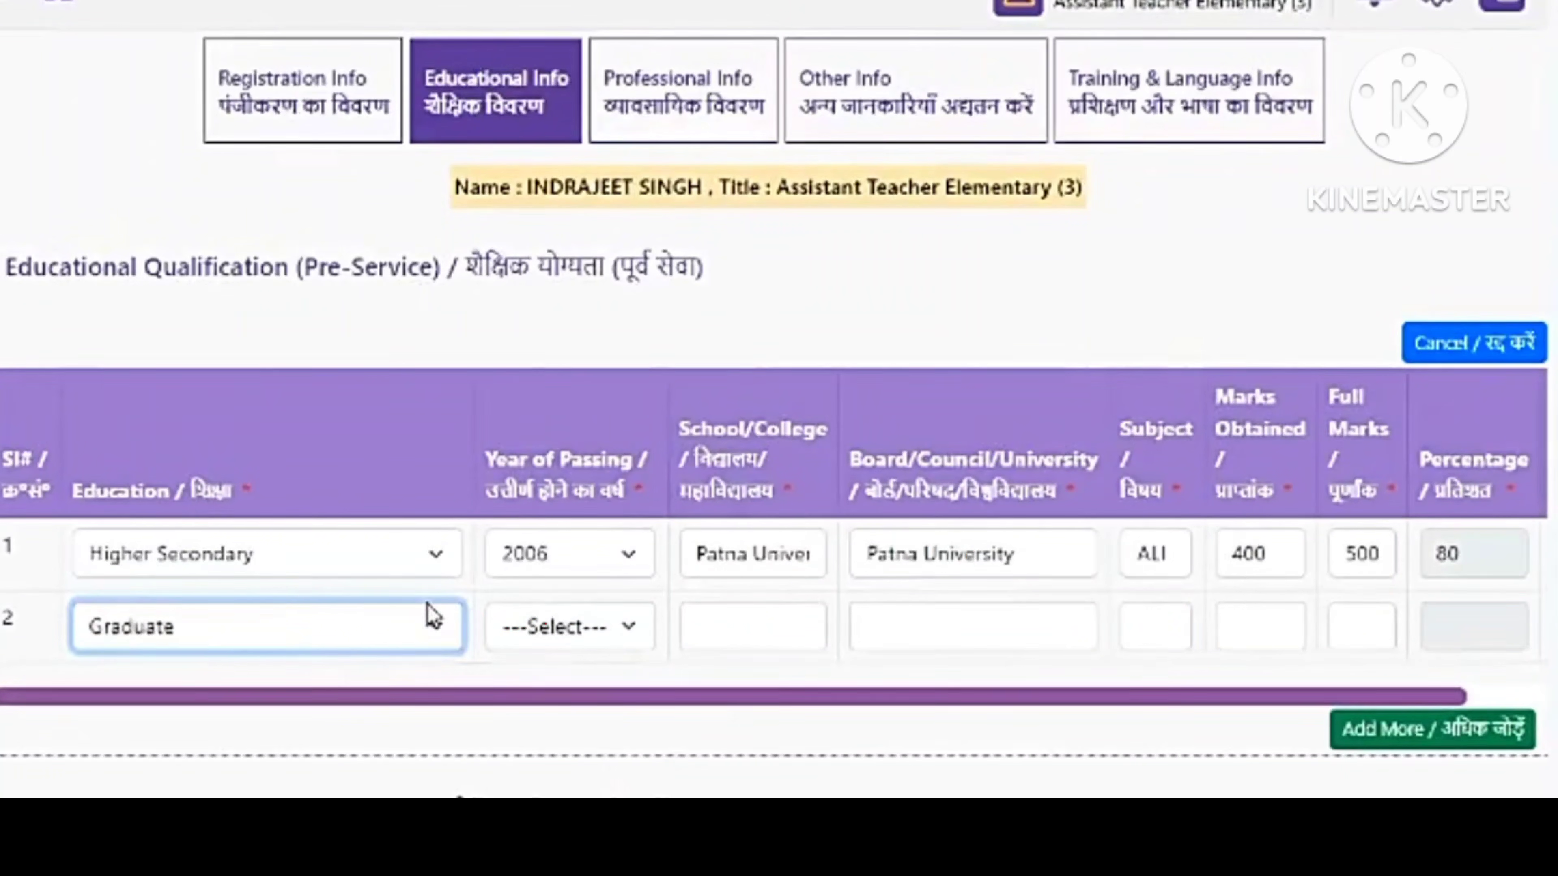
{"action": "left_click", "coordinate": [604, 632]}
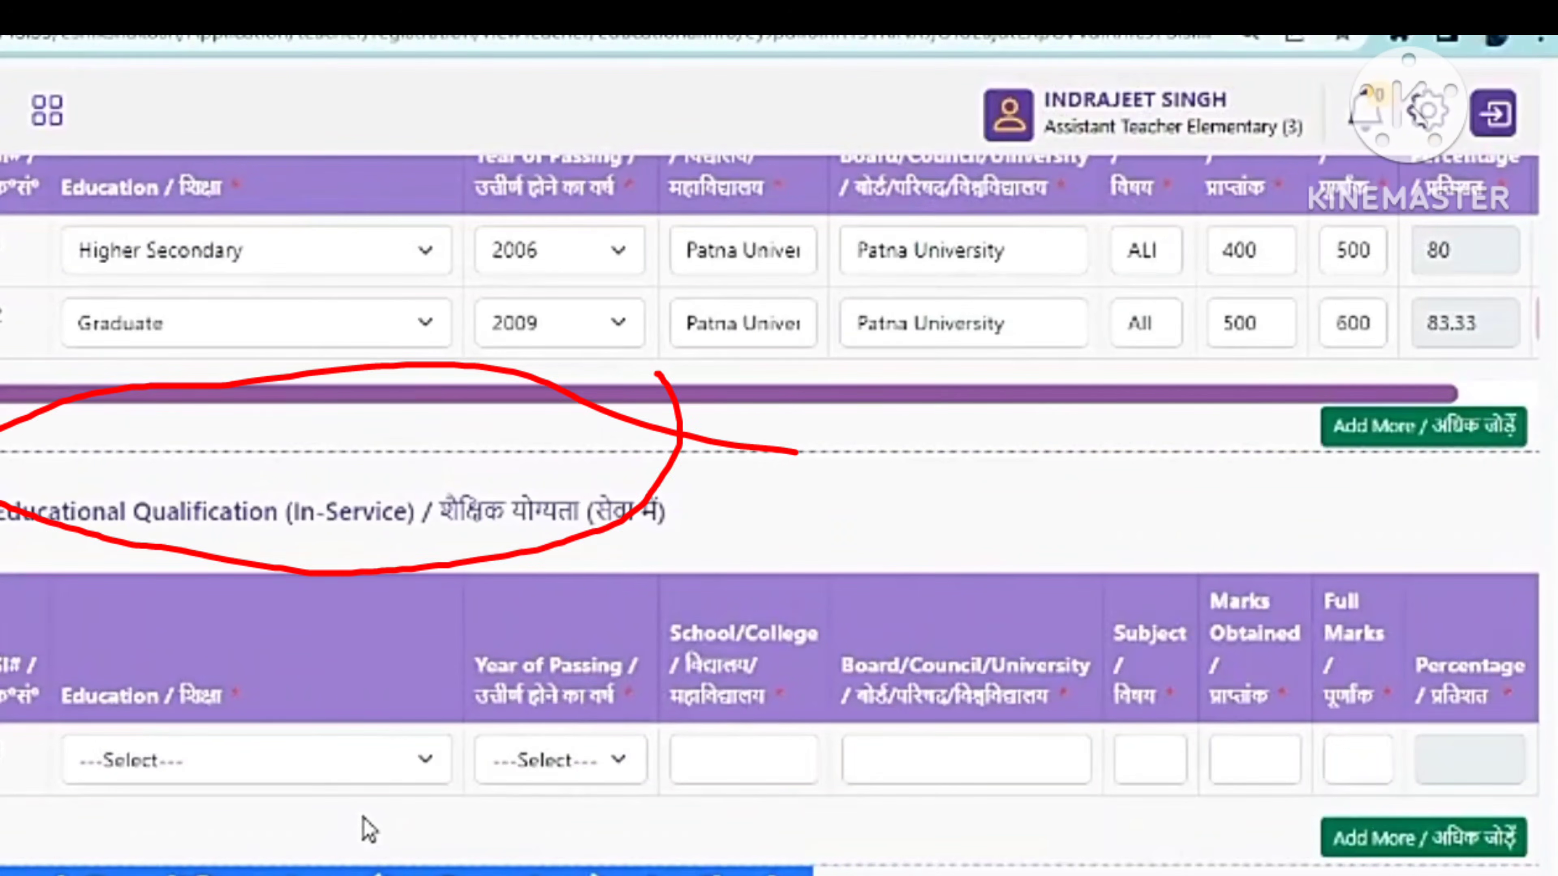
Set the in-service qualification to Ph.D., passed in 2011, with Patna University as school/college and board/university
{"action": "left_click", "coordinate": [370, 781]}
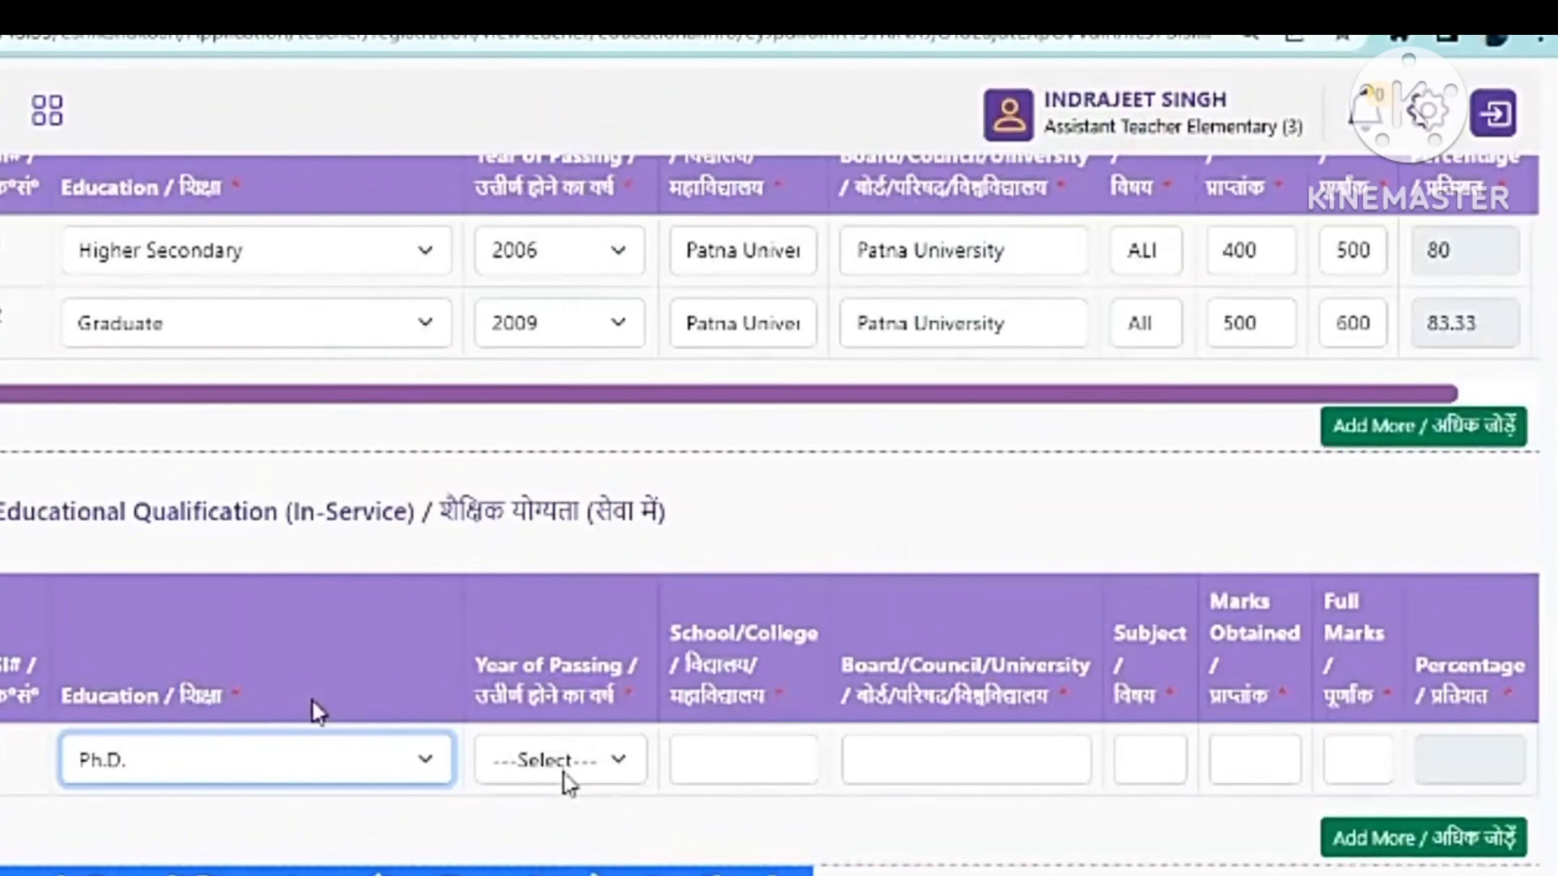
{"action": "left_click", "coordinate": [563, 762]}
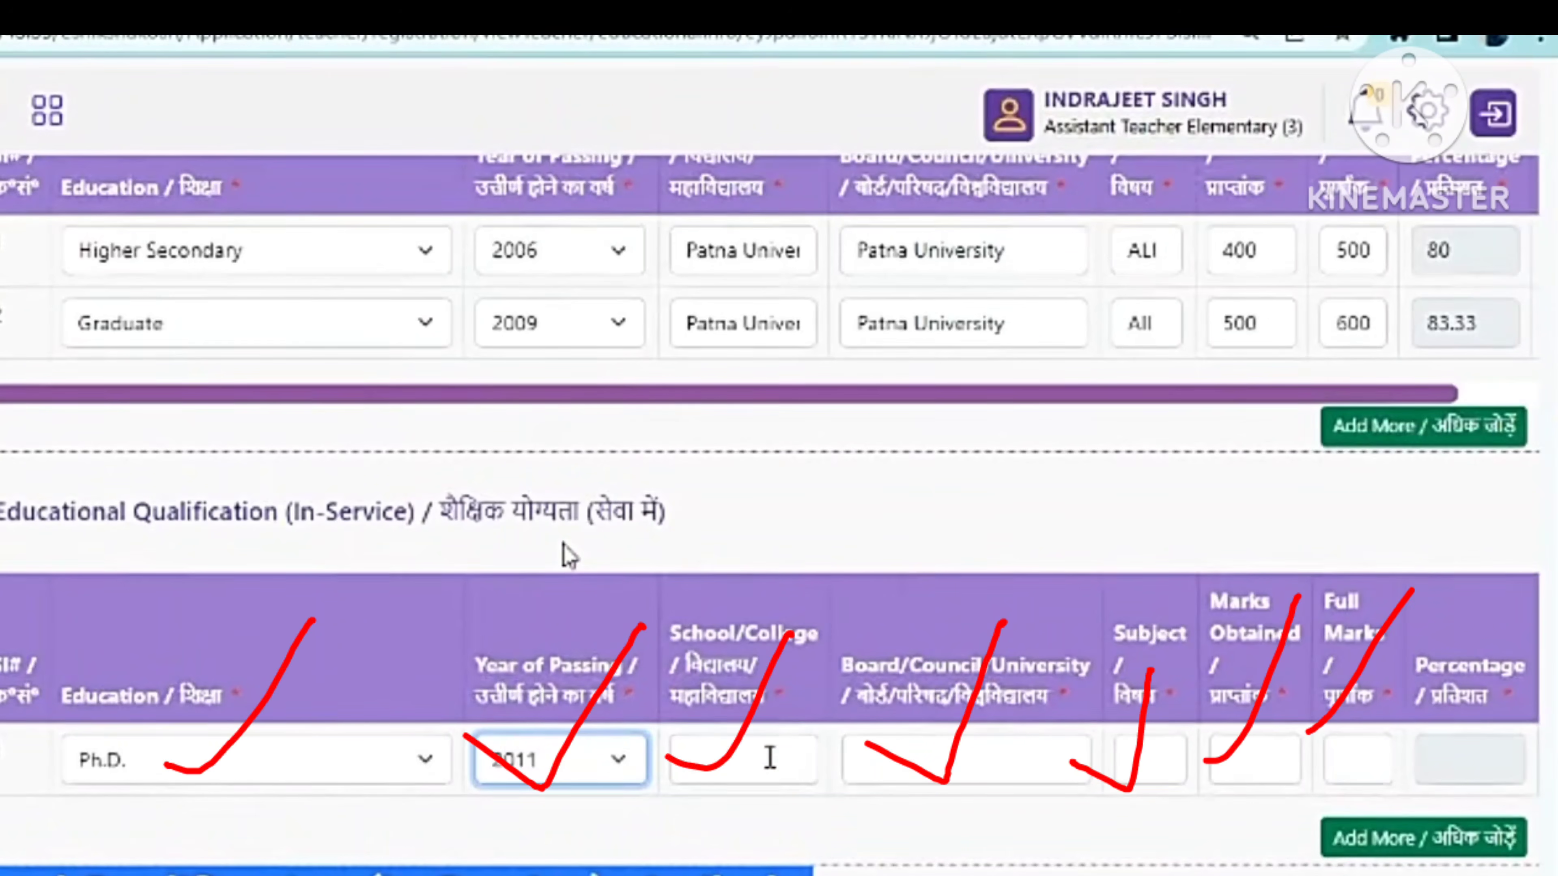
{"action": "left_click", "coordinate": [770, 757]}
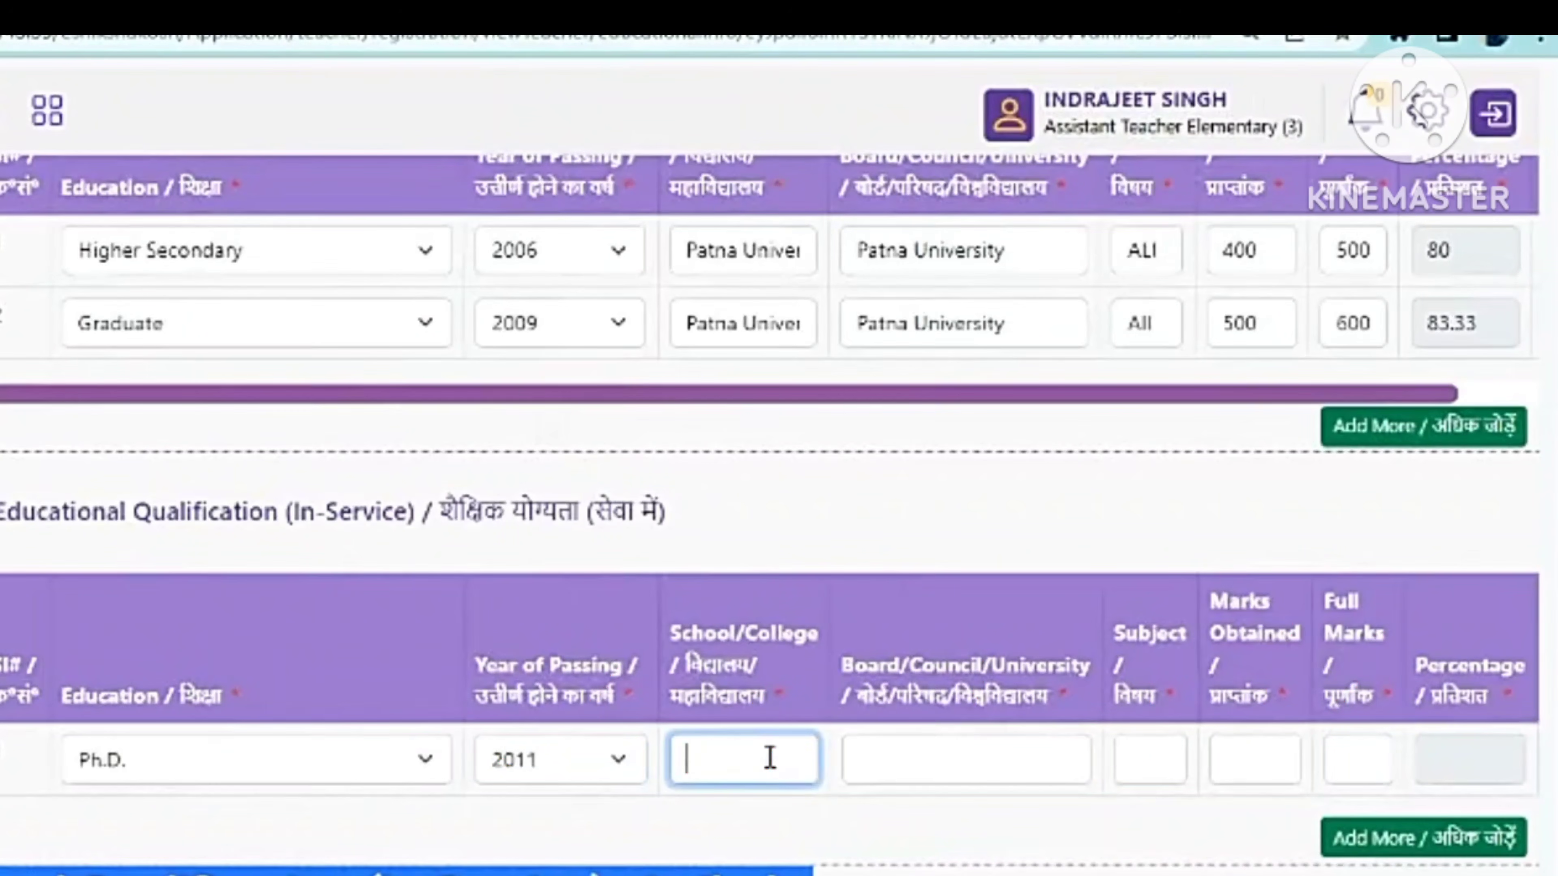
{"action": "type", "text": "Patna University"}
{"action": "left_click", "coordinate": [859, 759]}
{"action": "type", "text": "Patna University"}
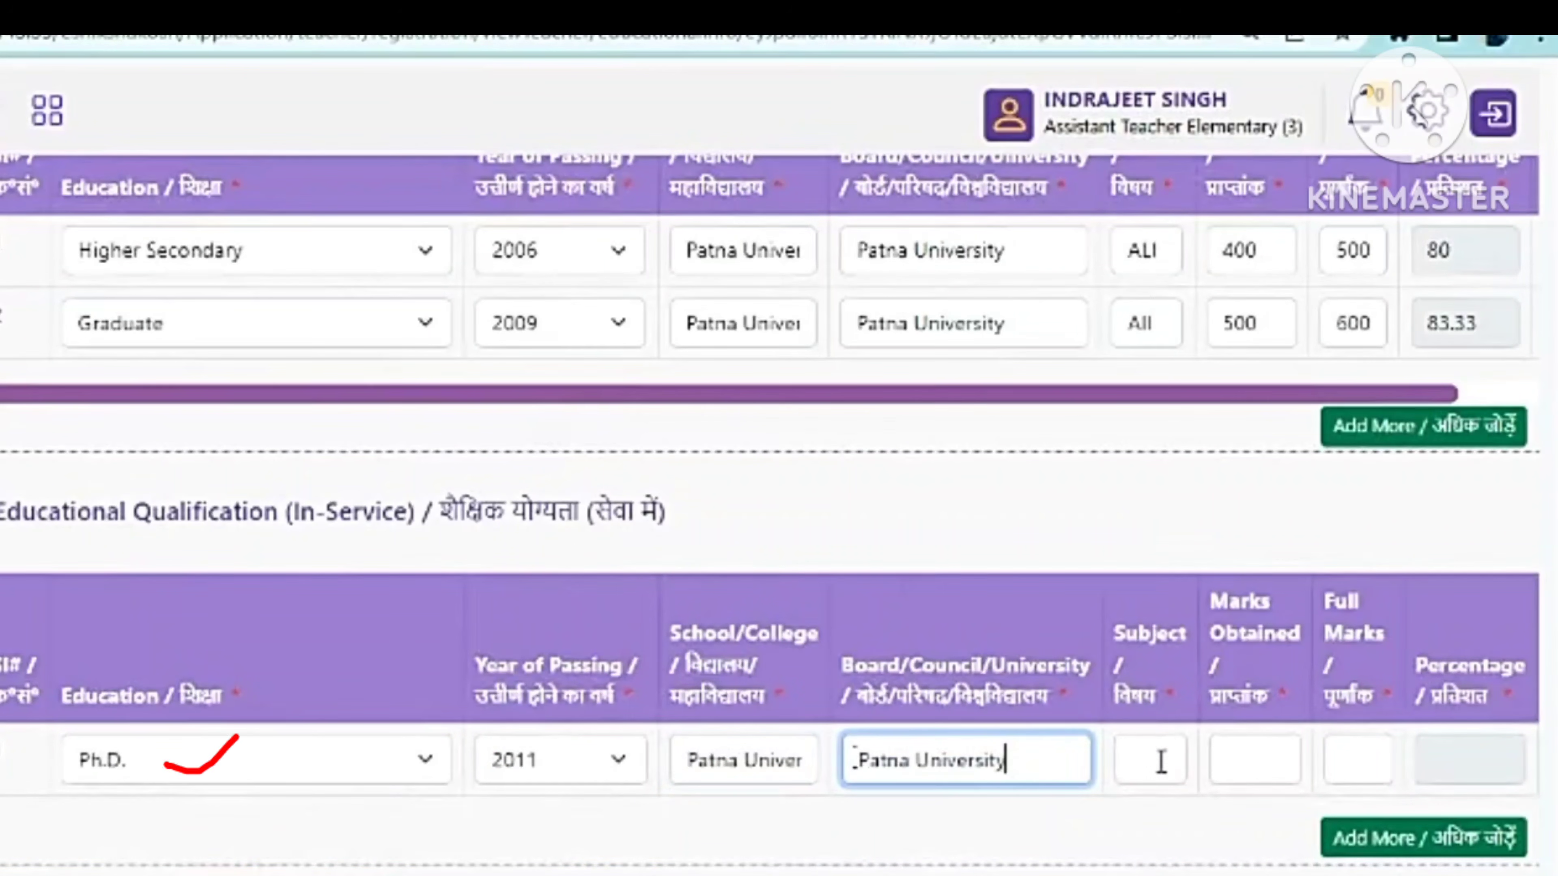
Complete the Ph.D. row with subject All, 700 marks obtained and 800 full marks
{"action": "left_click", "coordinate": [1161, 761]}
{"action": "type", "text": "A"}
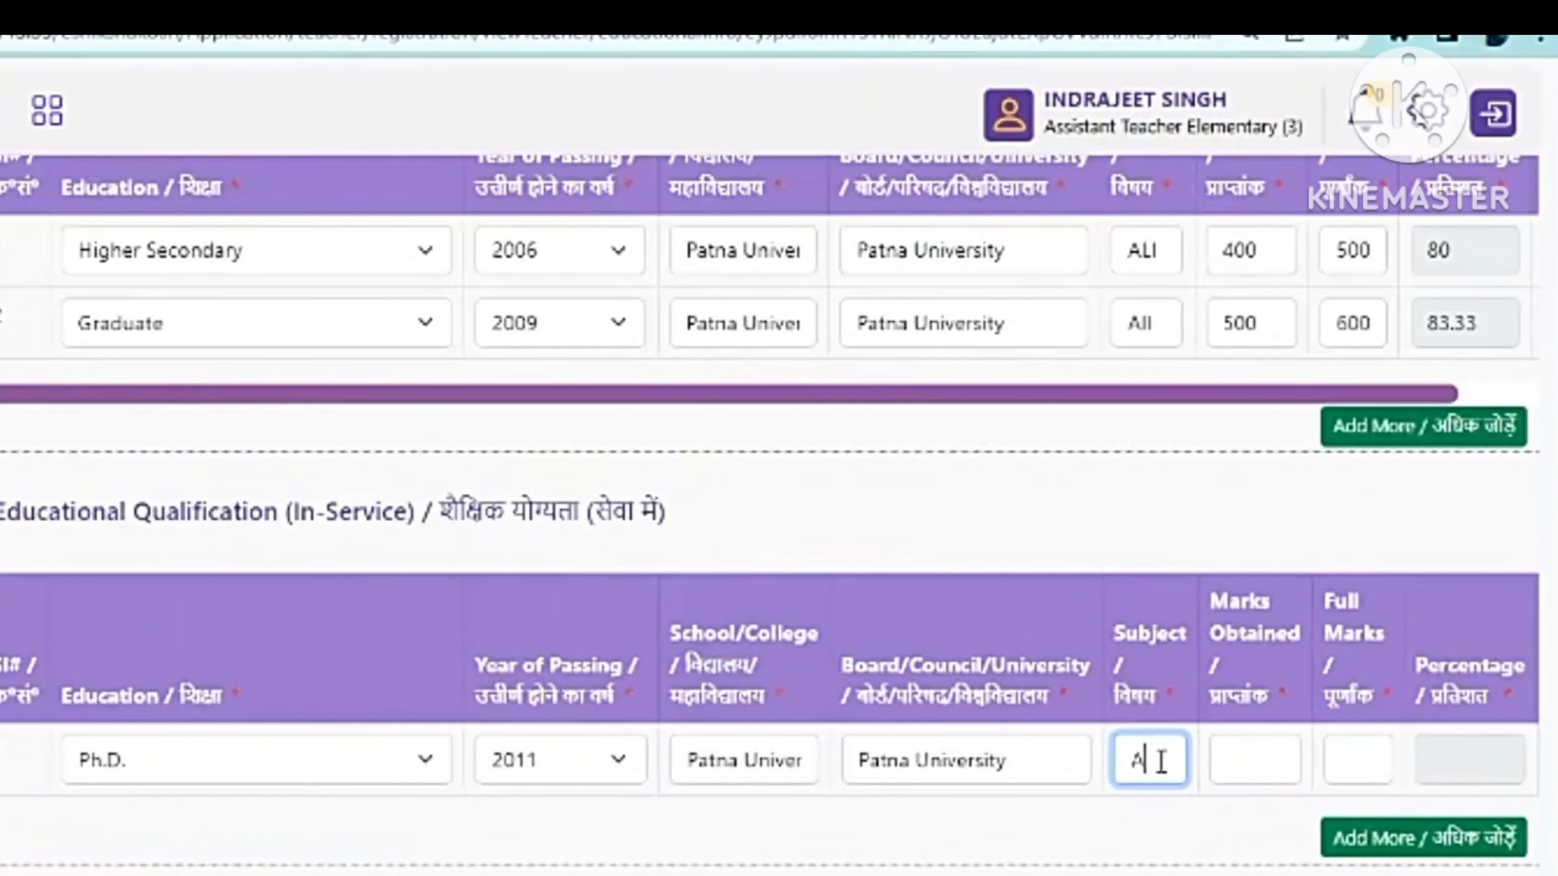
{"action": "type", "text": "ll"}
{"action": "key", "text": "Tab"}
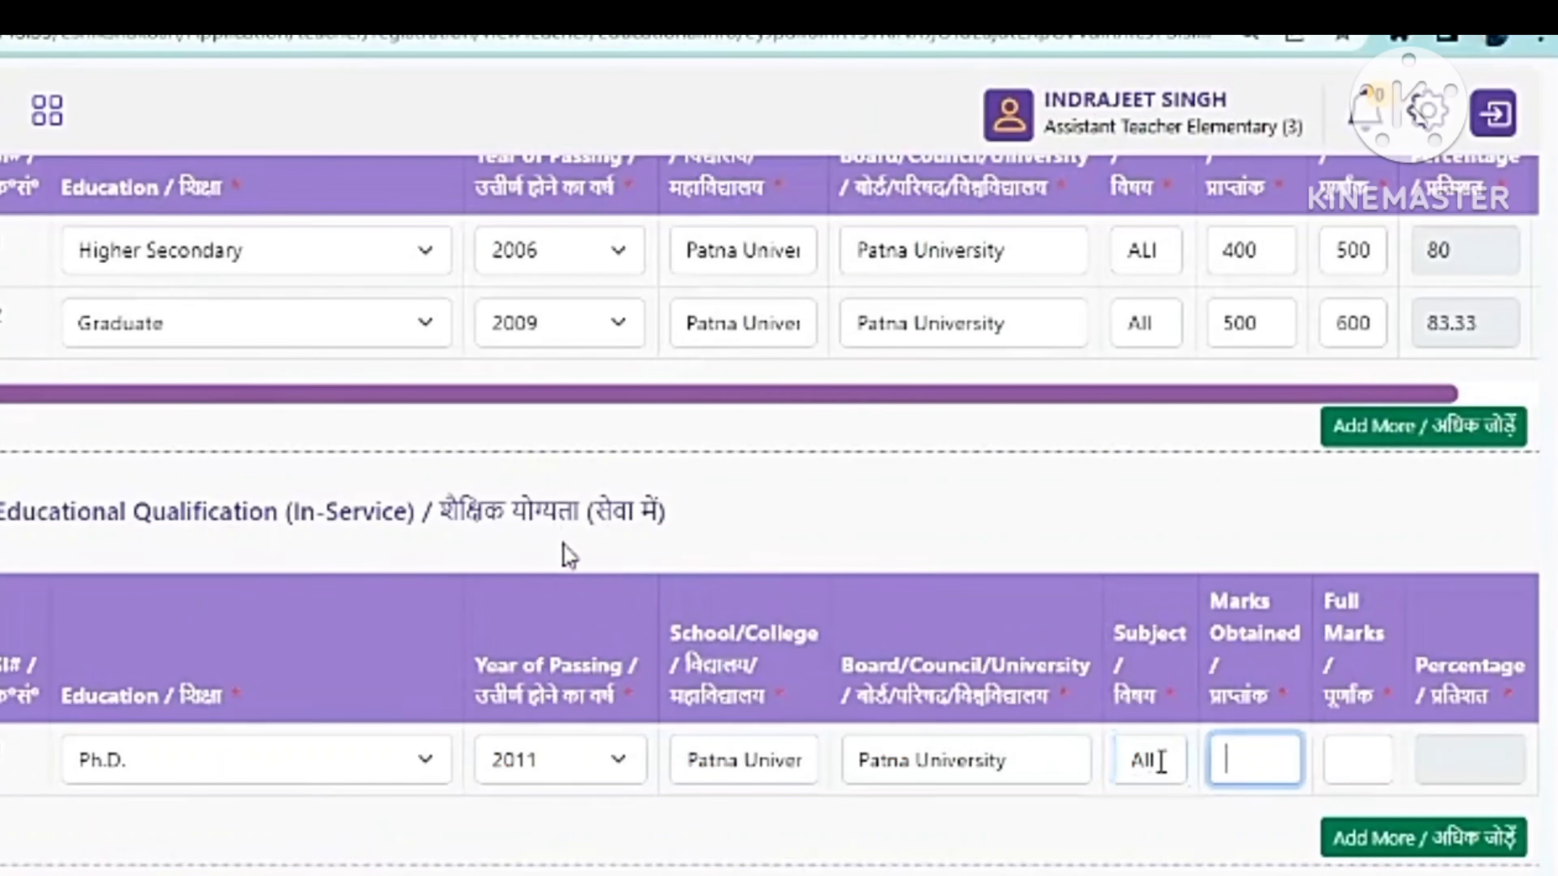
{"action": "type", "text": "7"}
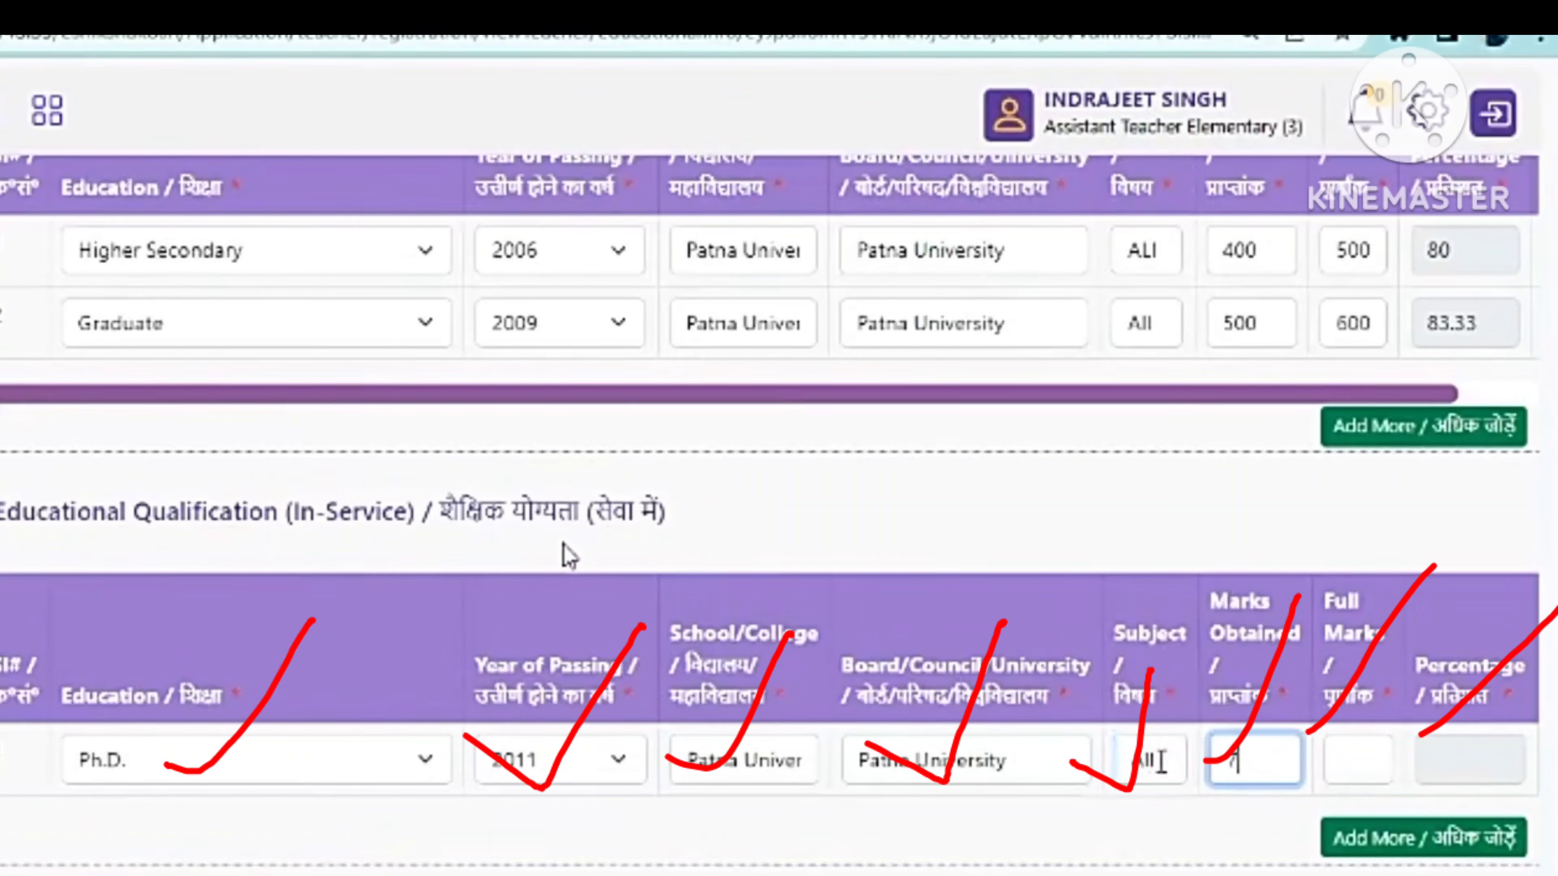
{"action": "type", "text": "00"}
{"action": "key", "text": "Tab"}
{"action": "type", "text": "800"}
{"action": "key", "text": "Tab"}
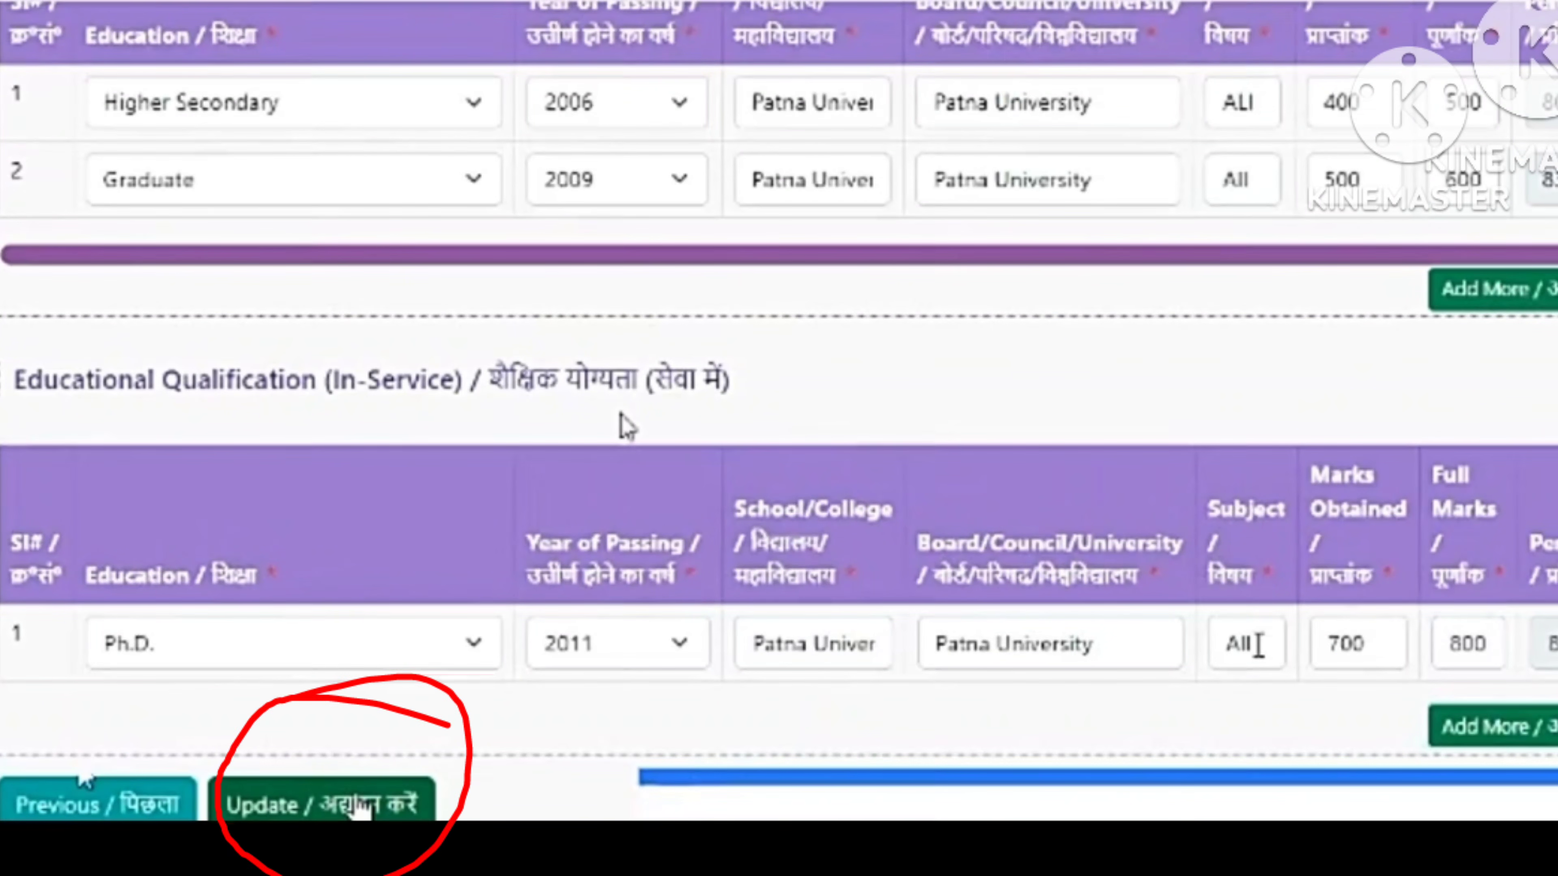
Update the teacher's educational info and confirm the update
{"action": "left_click", "coordinate": [360, 795]}
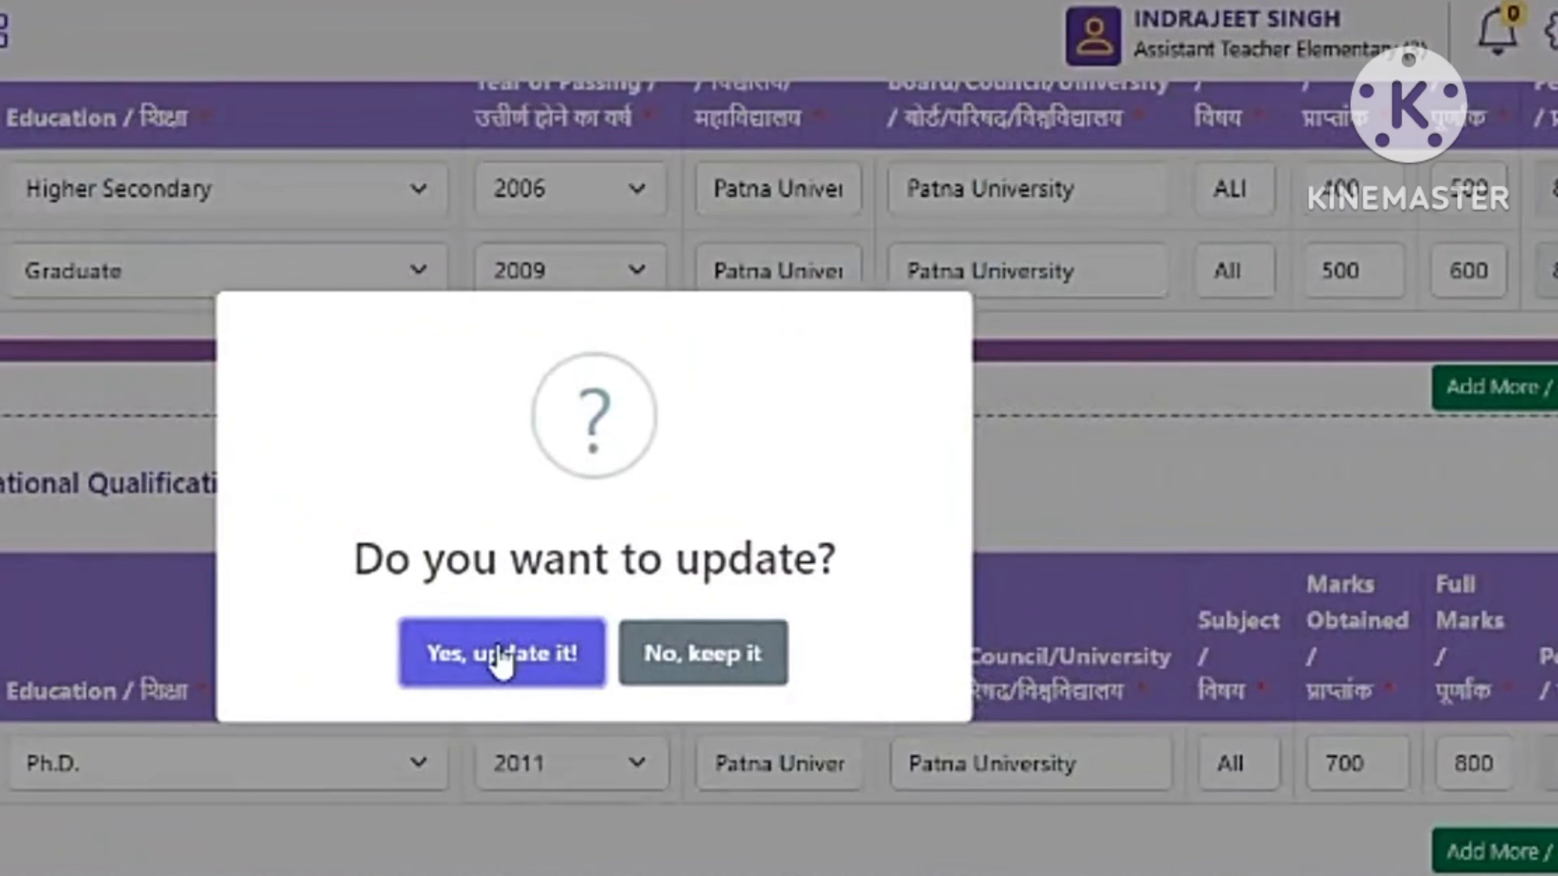
{"action": "left_click", "coordinate": [502, 656]}
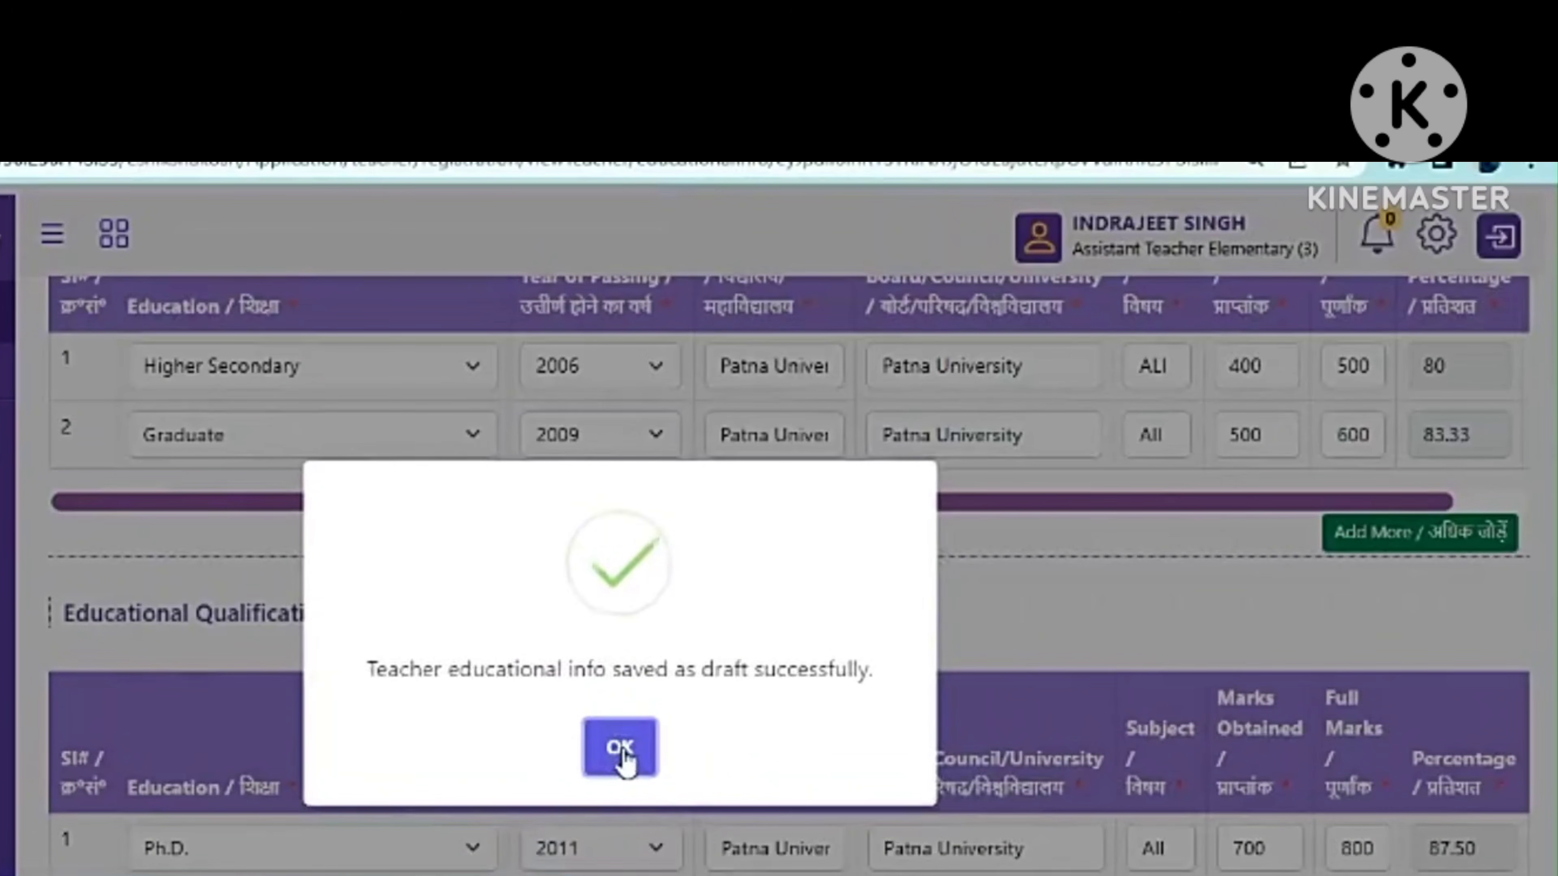
{"action": "left_click", "coordinate": [620, 747]}
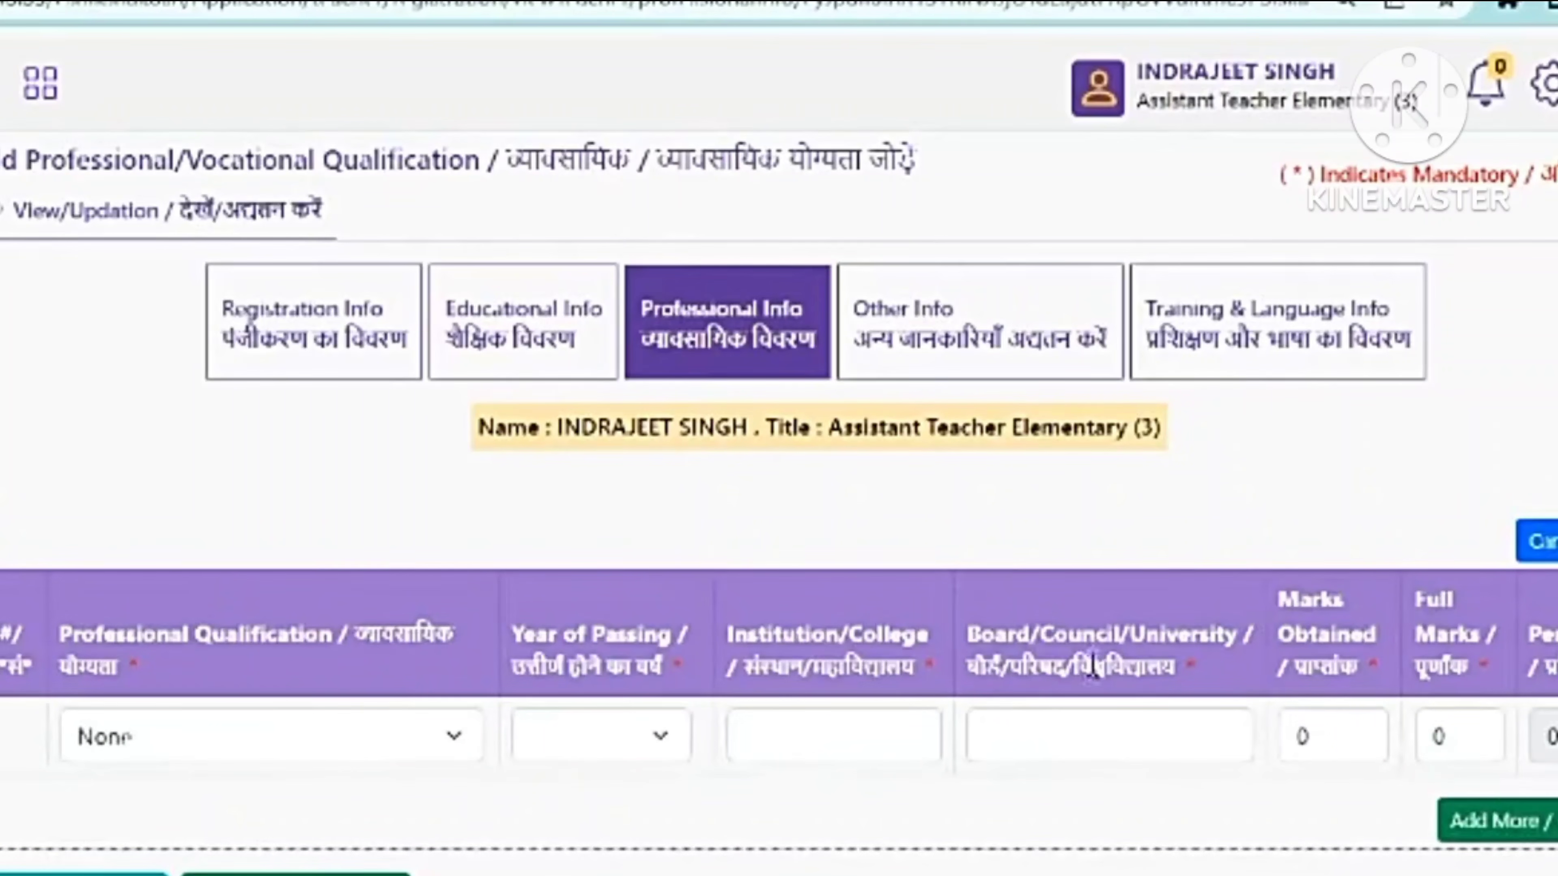
Enter the professional qualification M.Ed. or equivalent, 2013, Patna University, 700 of 800 marks, and submit the professional info
{"action": "left_click", "coordinate": [449, 740]}
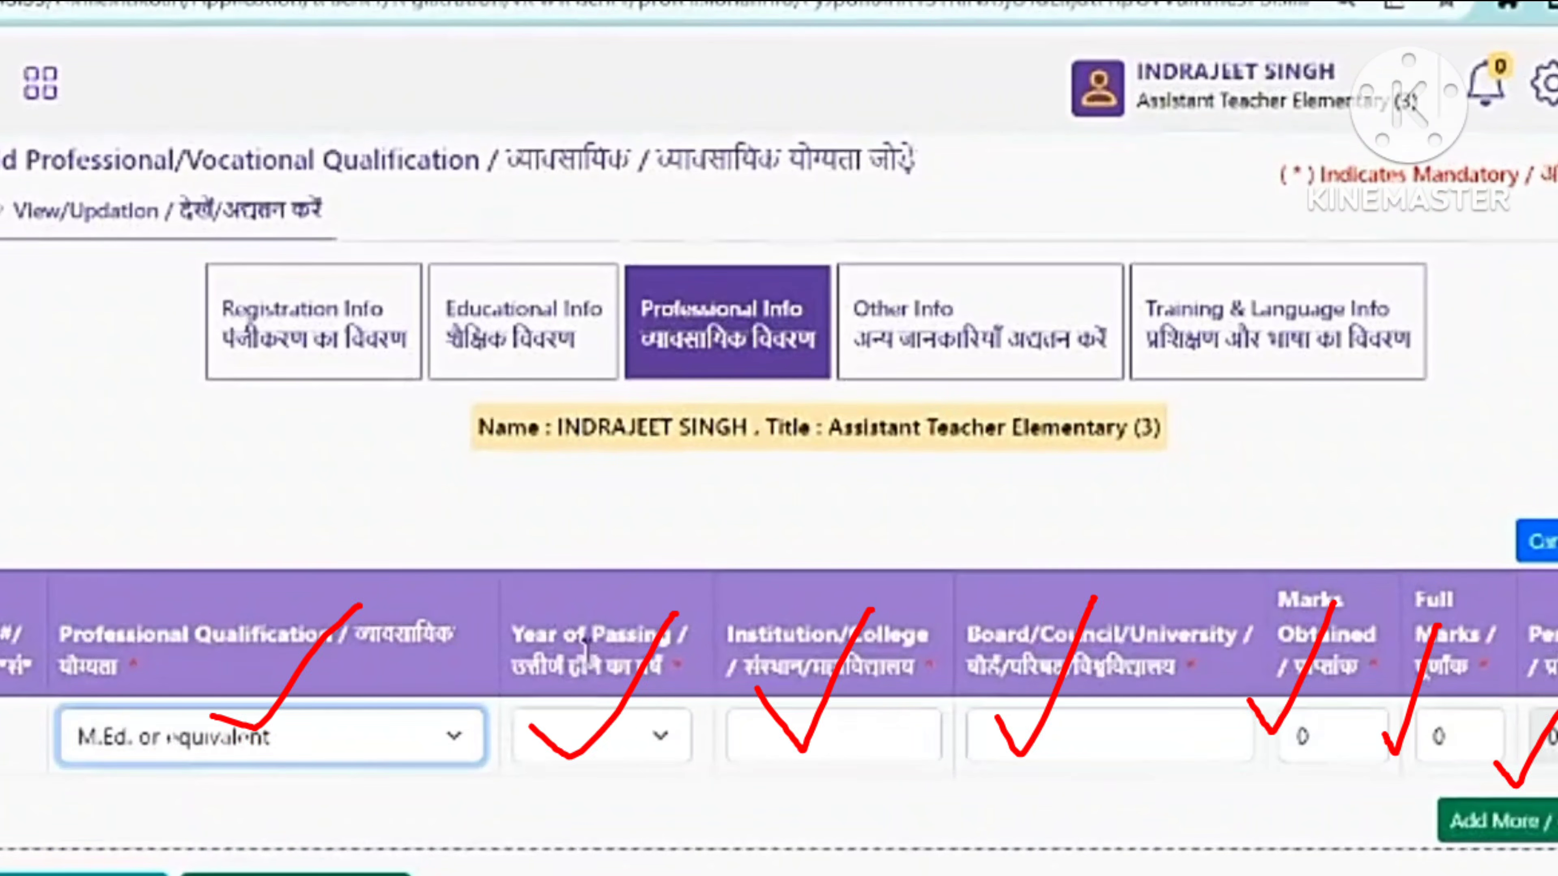
{"action": "left_click", "coordinate": [619, 744]}
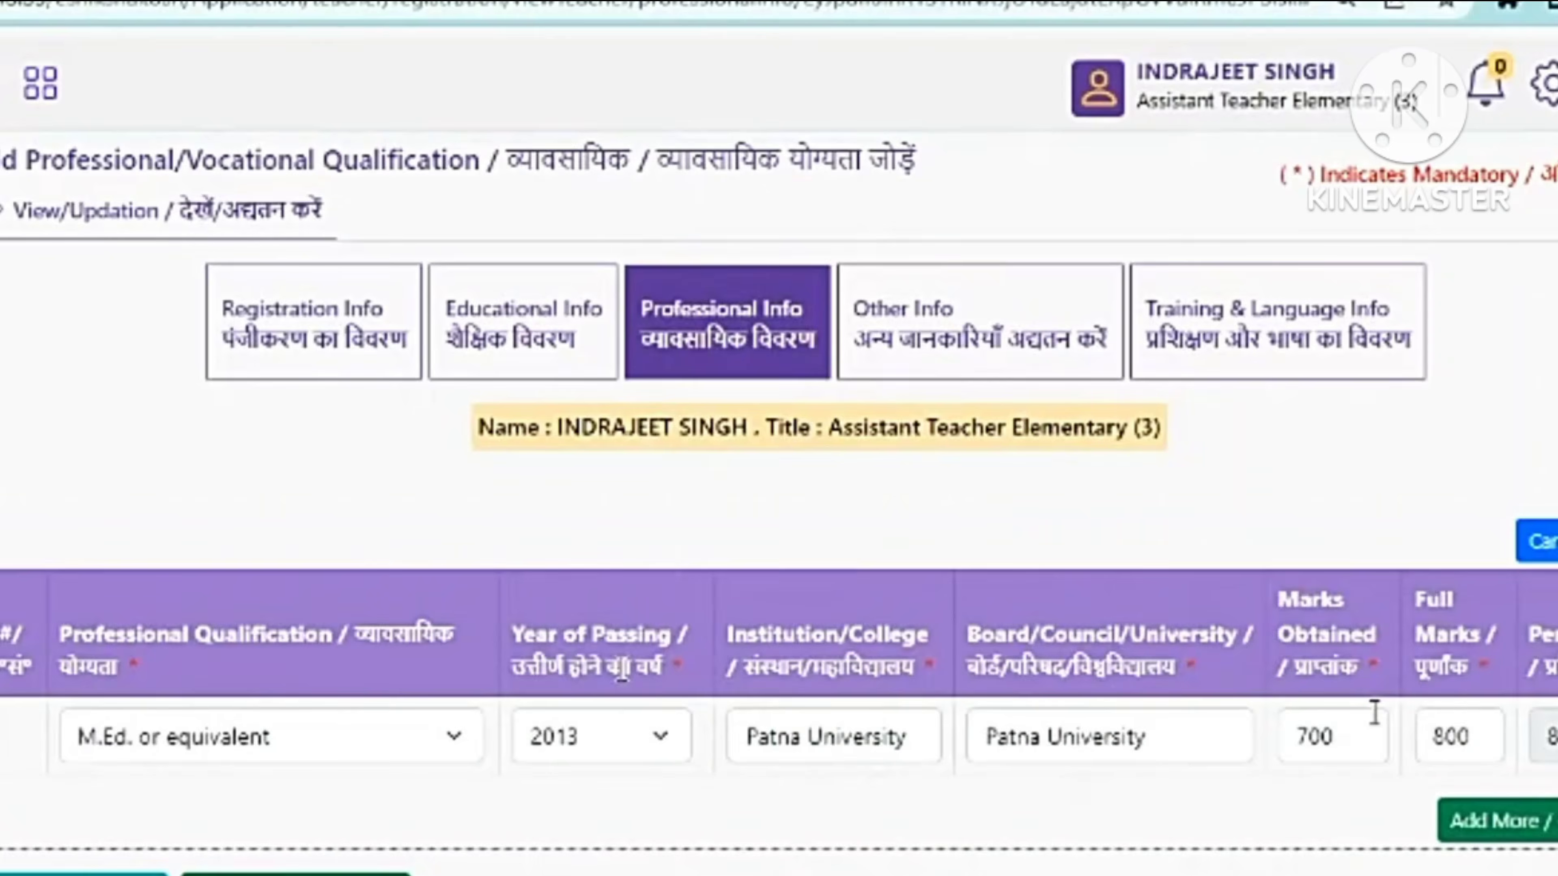
{"action": "left_click", "coordinate": [926, 798]}
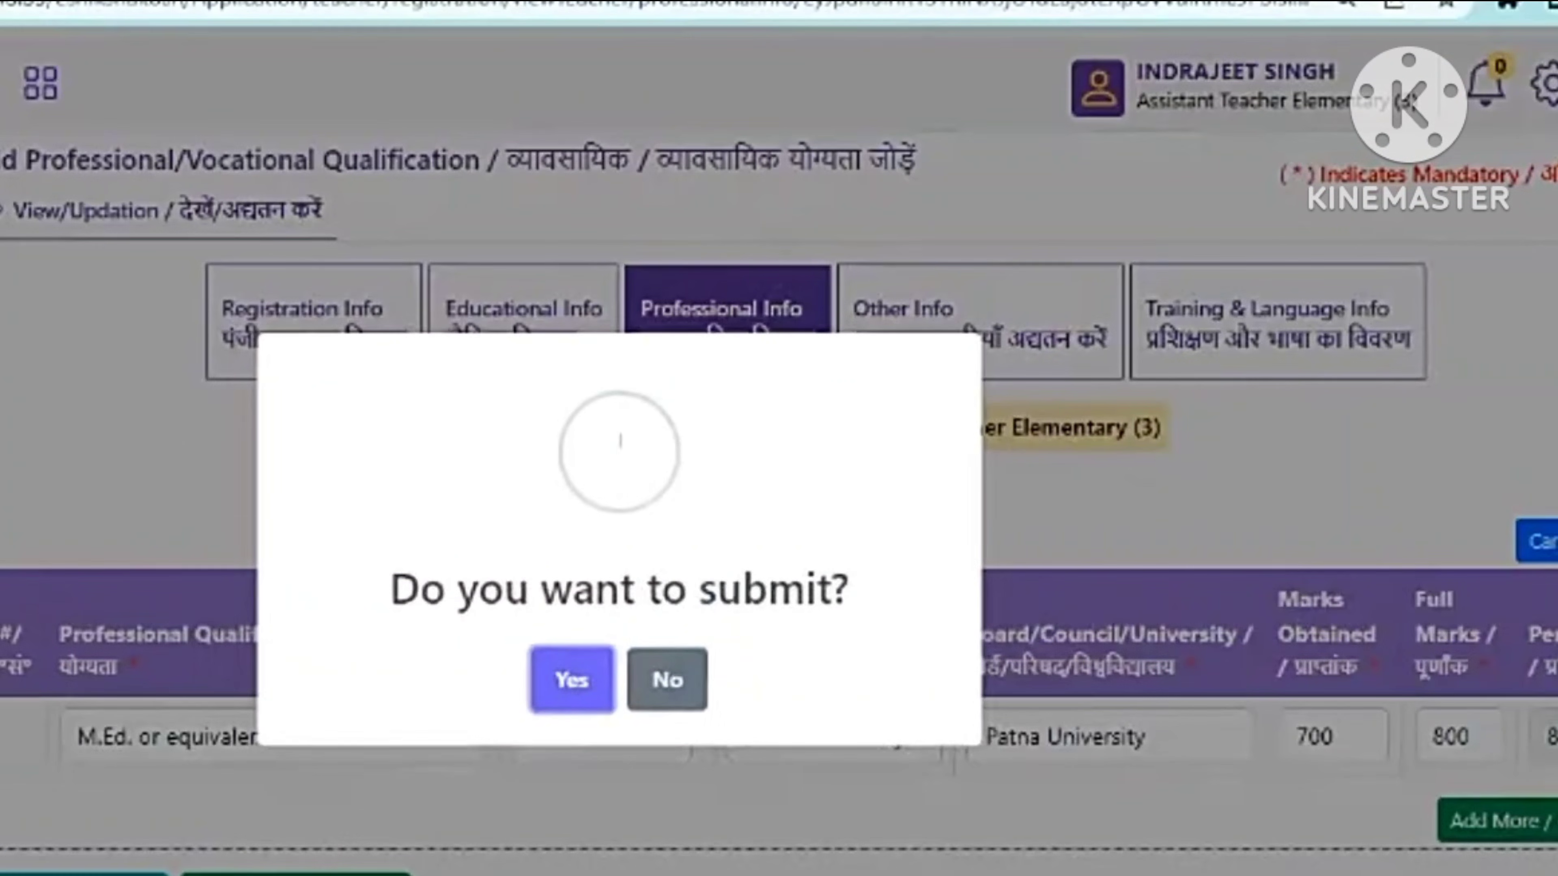
{"action": "left_click", "coordinate": [561, 686]}
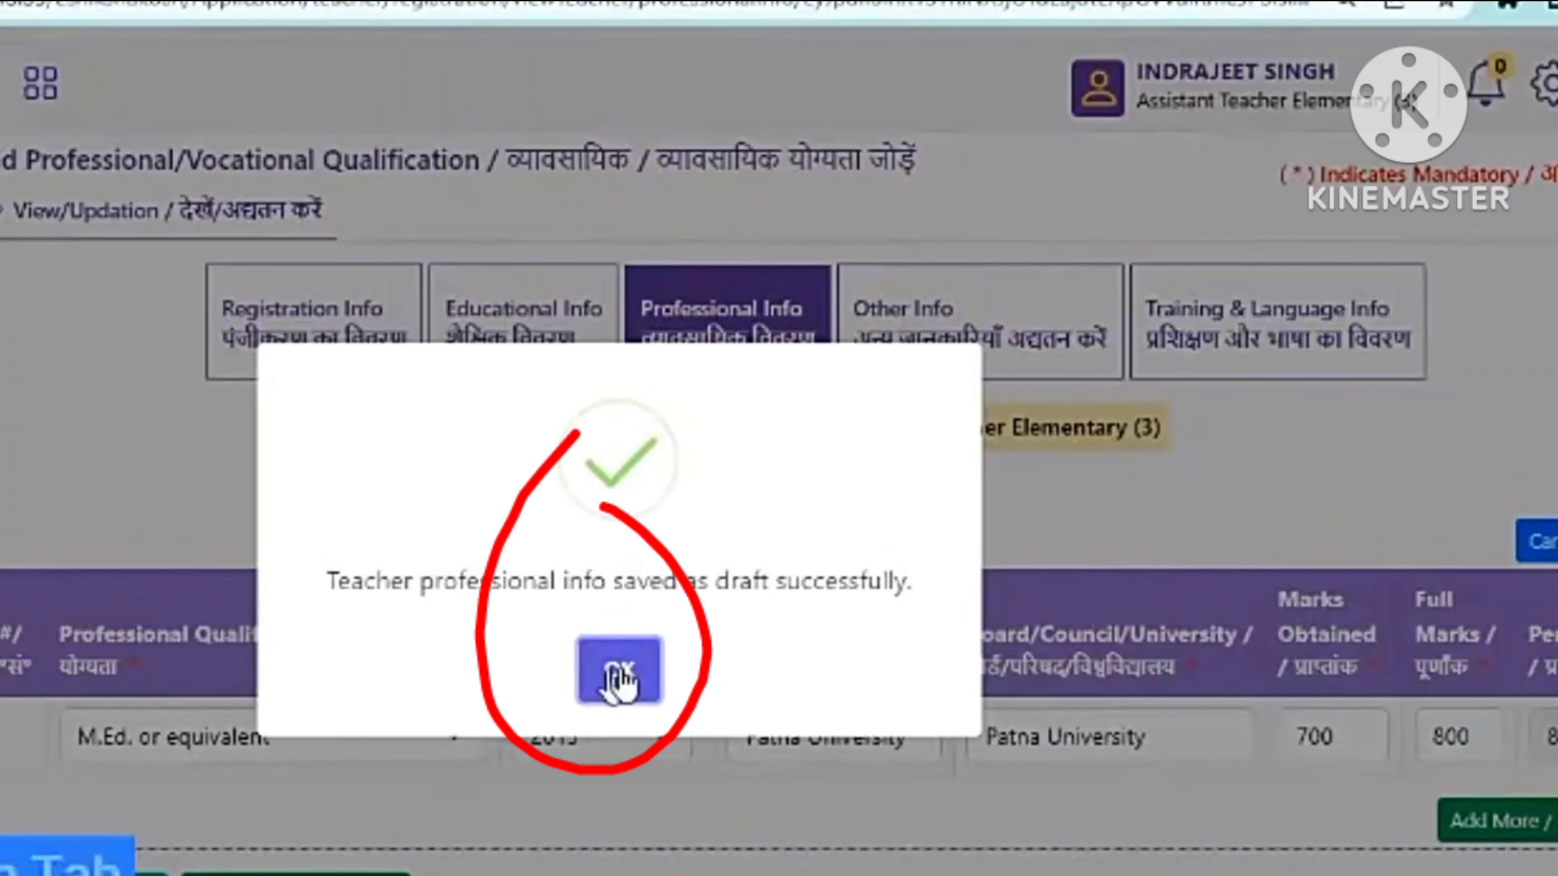
{"action": "left_click", "coordinate": [621, 671]}
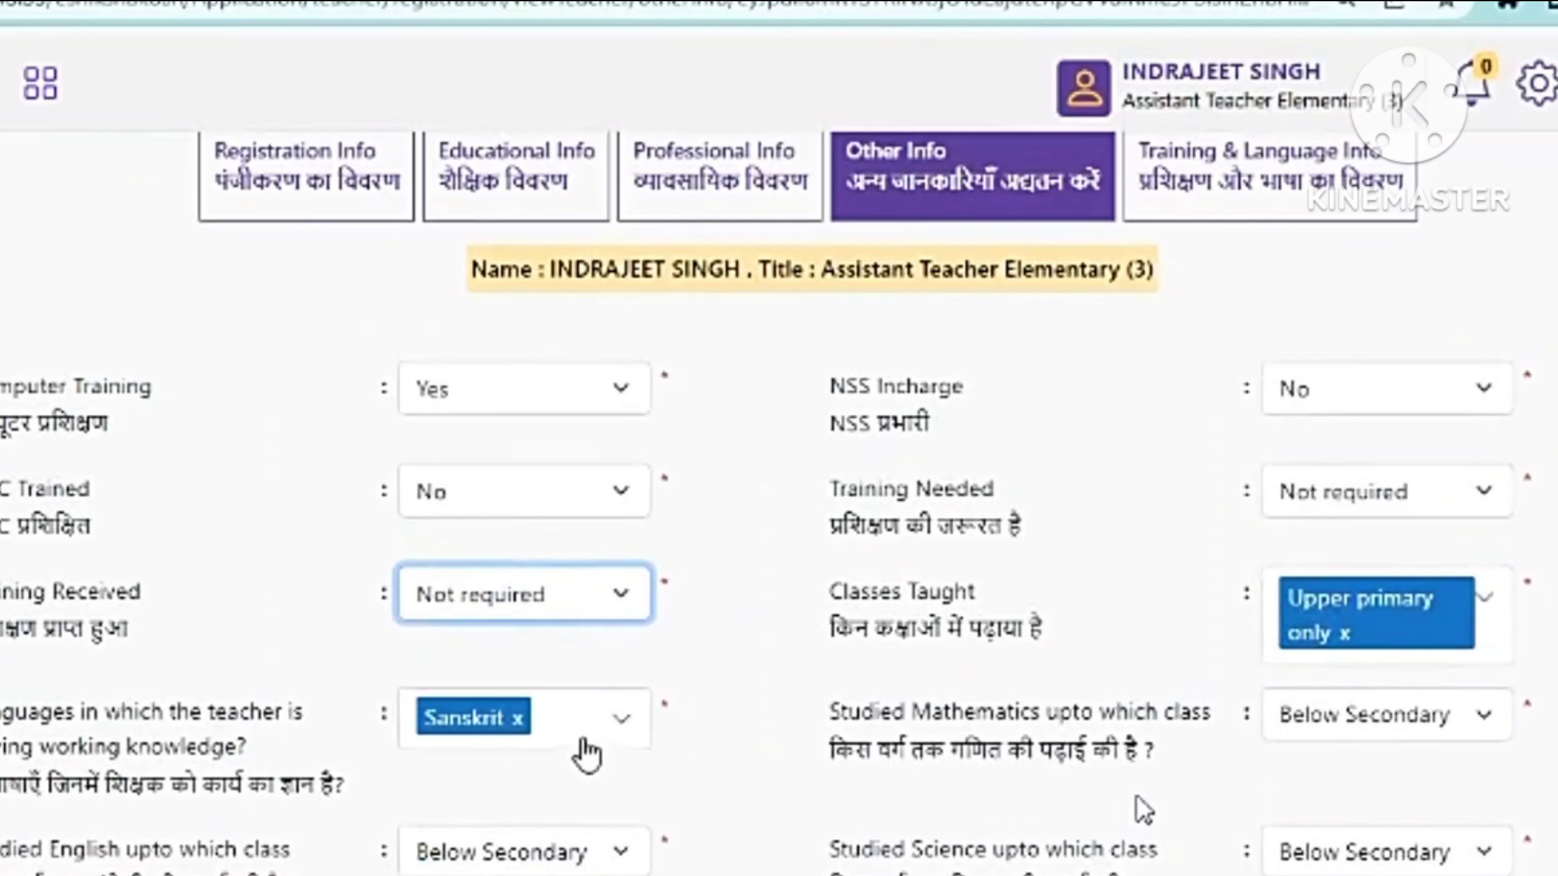
Add Hindi to the languages in which the teacher has working knowledge
{"action": "left_click", "coordinate": [629, 733]}
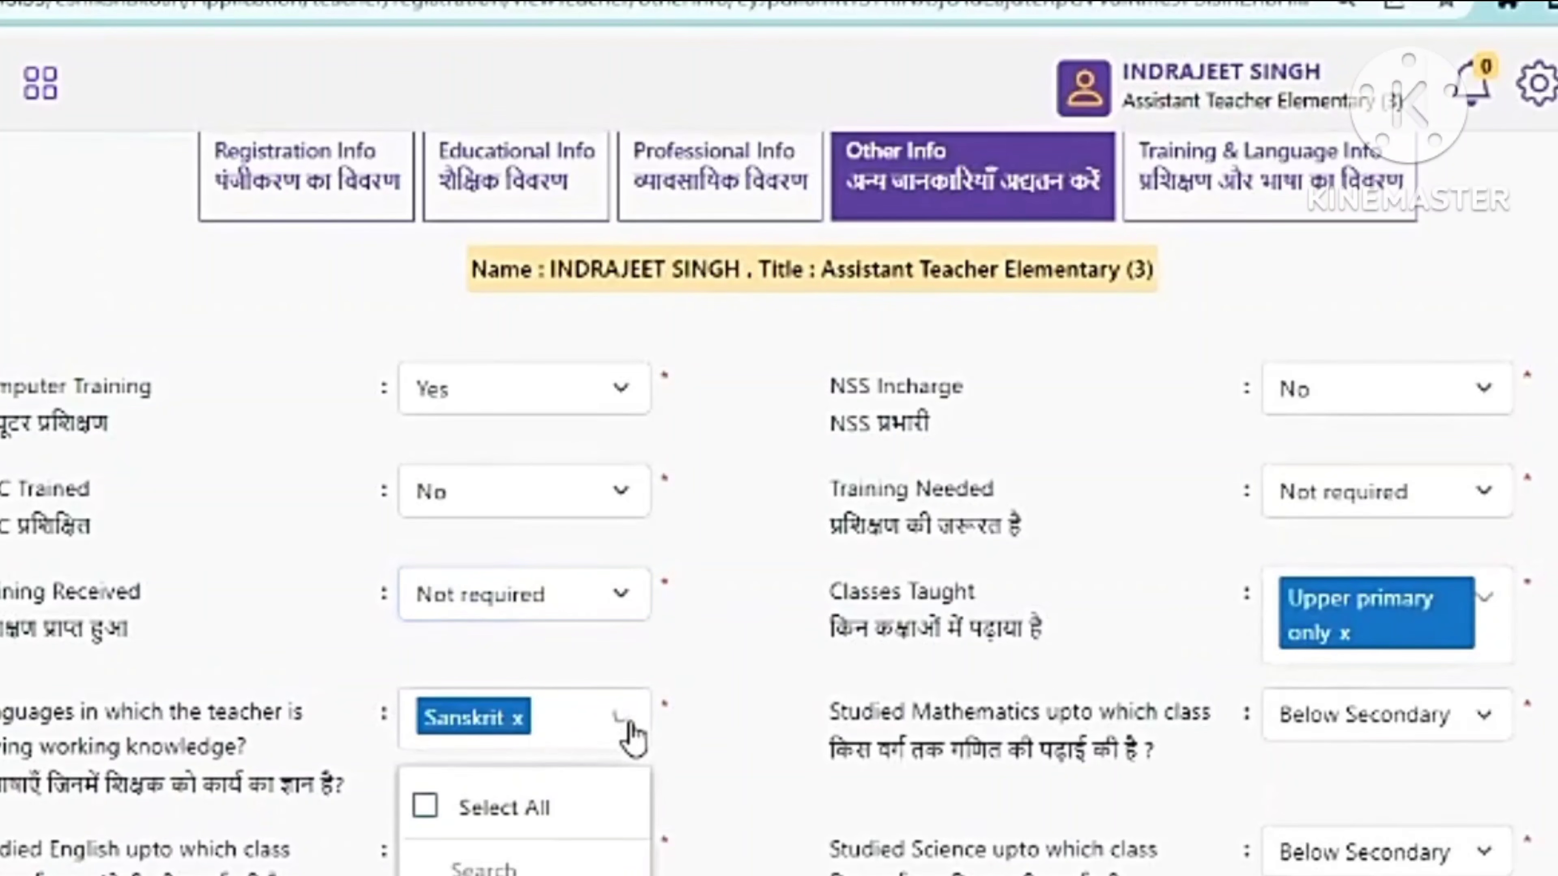
{"action": "scroll", "coordinate": [629, 742], "scroll_direction": "down", "scroll_amount": 3}
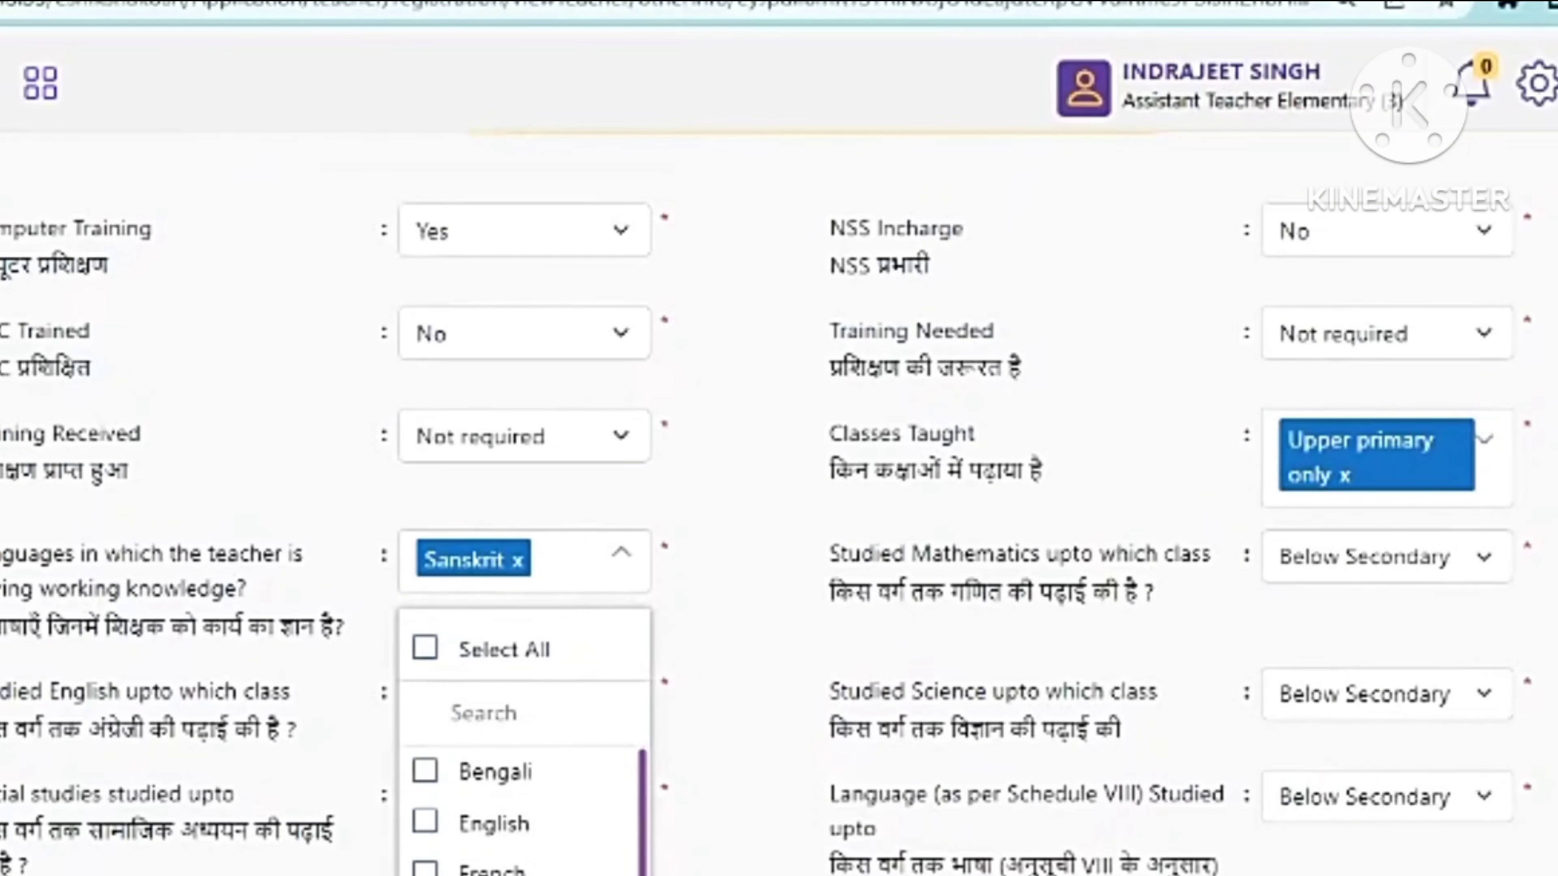
{"action": "left_click", "coordinate": [580, 871]}
{"action": "left_click", "coordinate": [720, 693]}
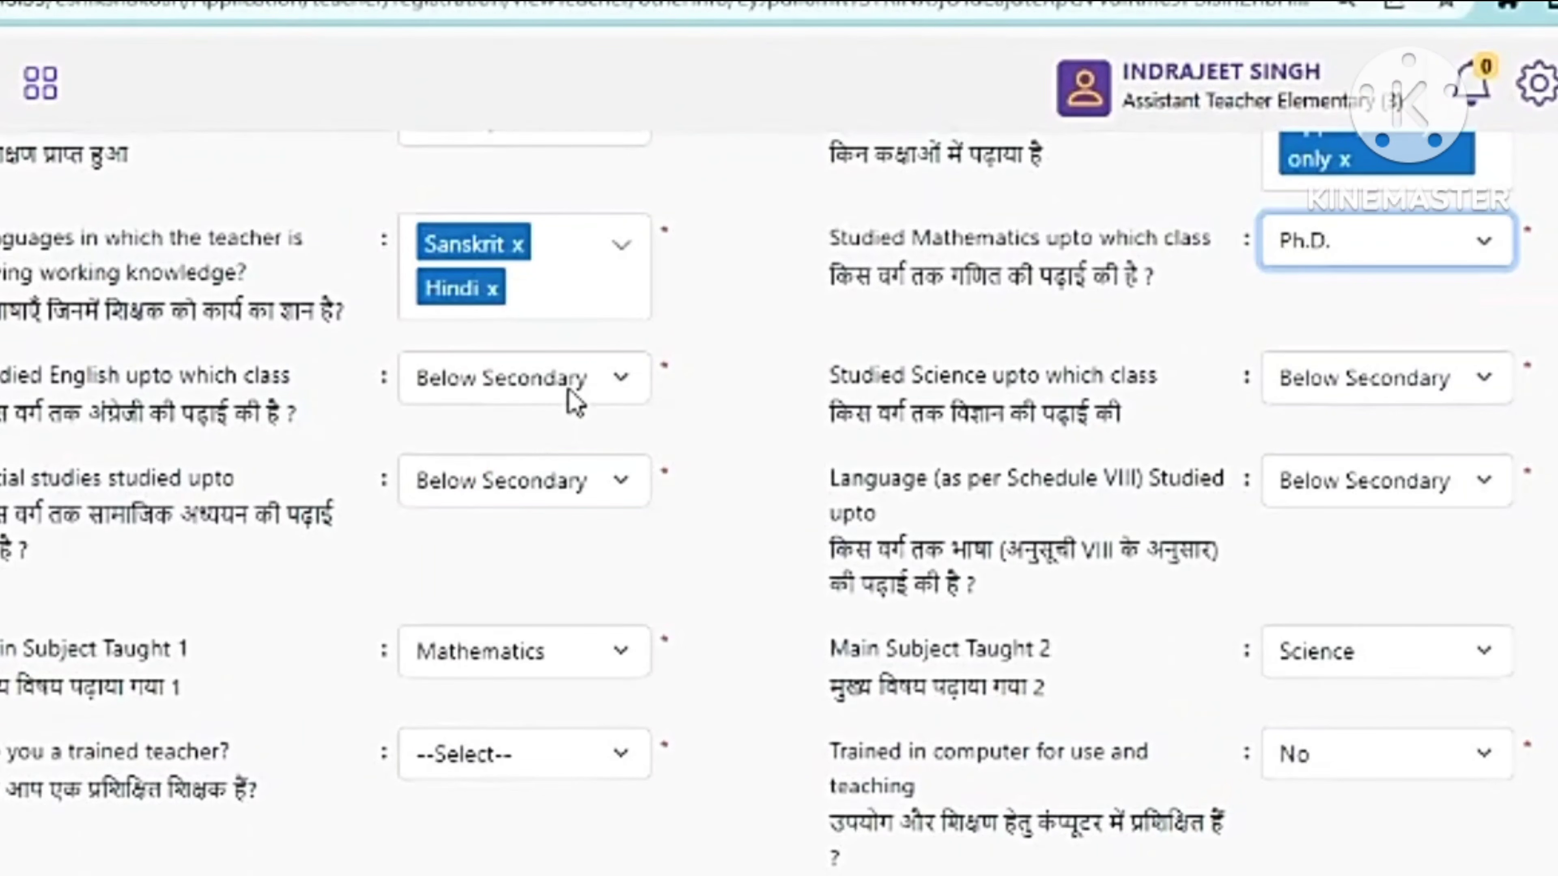
Set the English and Science study levels to Graduate and choose Mathematics and Science as the main subjects taught
{"action": "left_click", "coordinate": [567, 391]}
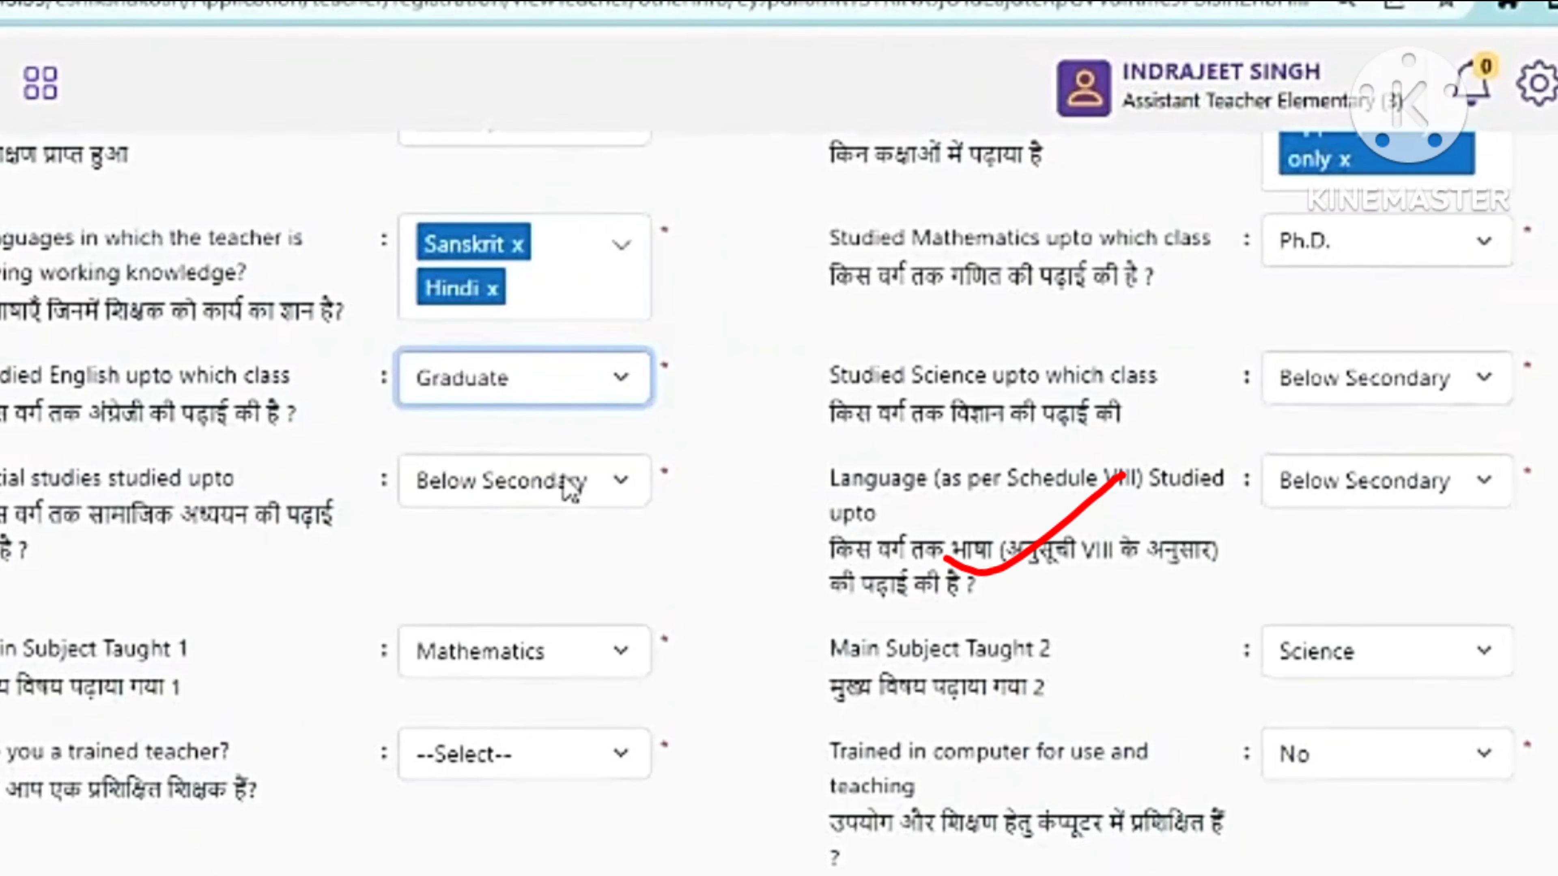
{"action": "left_click", "coordinate": [1394, 397]}
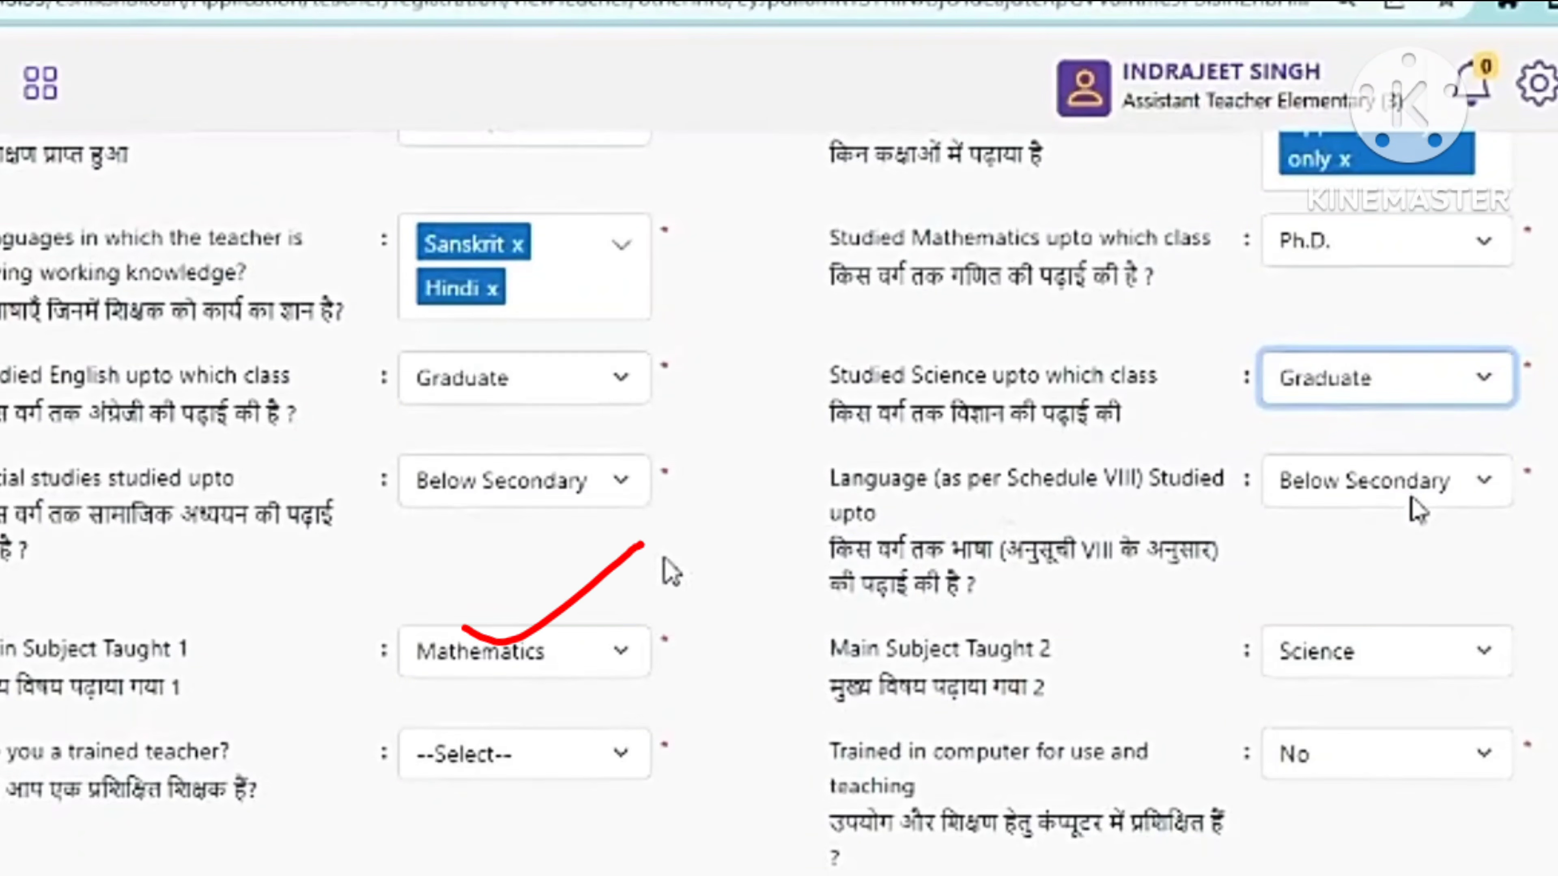
{"action": "left_click", "coordinate": [550, 670]}
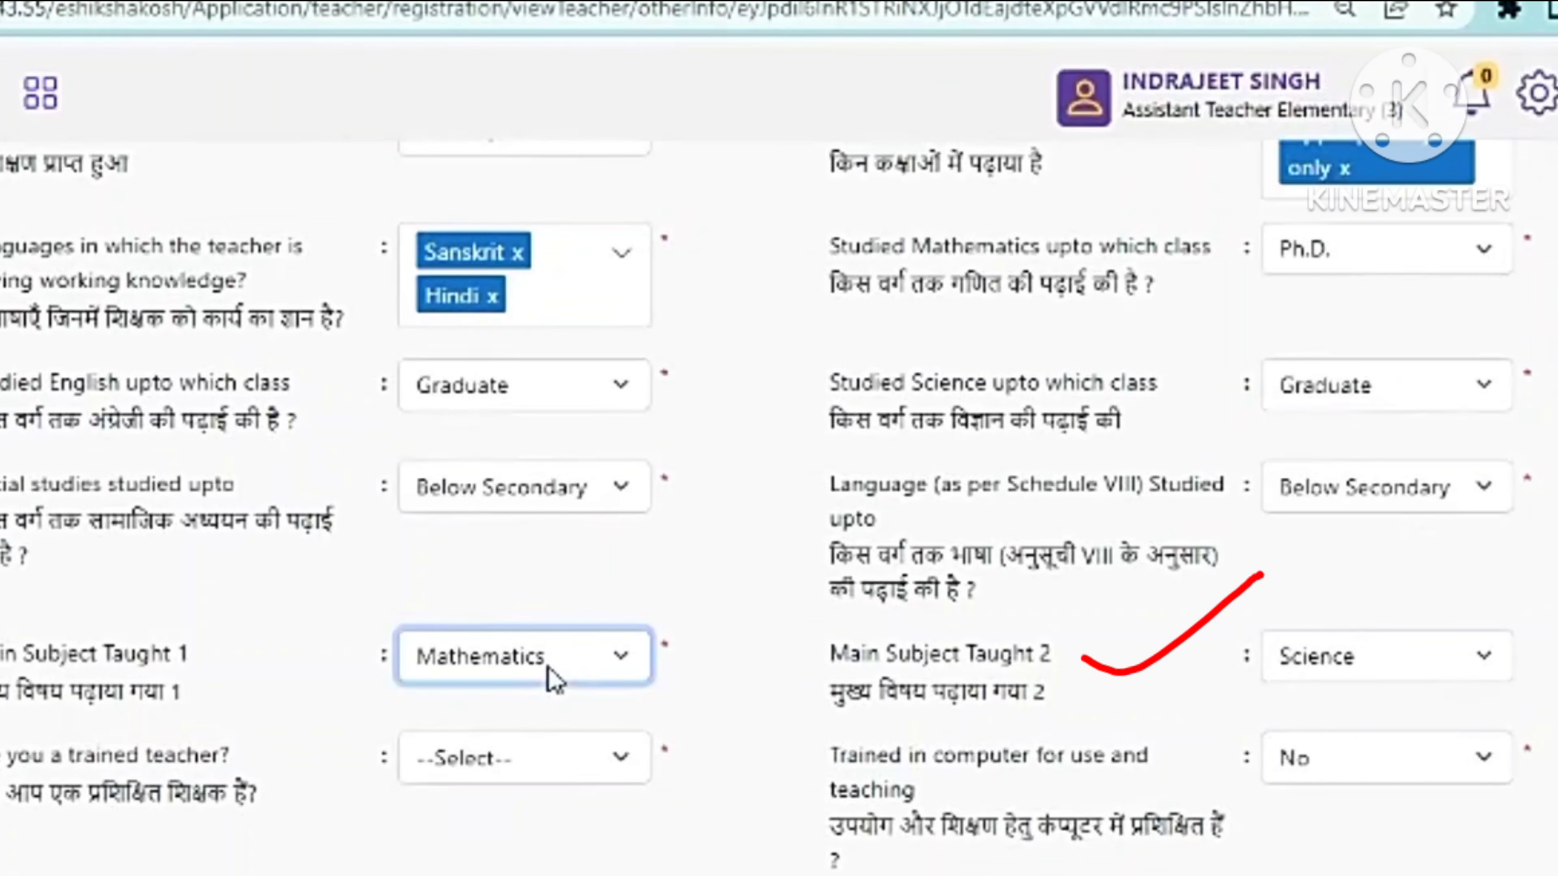
{"action": "left_click", "coordinate": [1324, 658]}
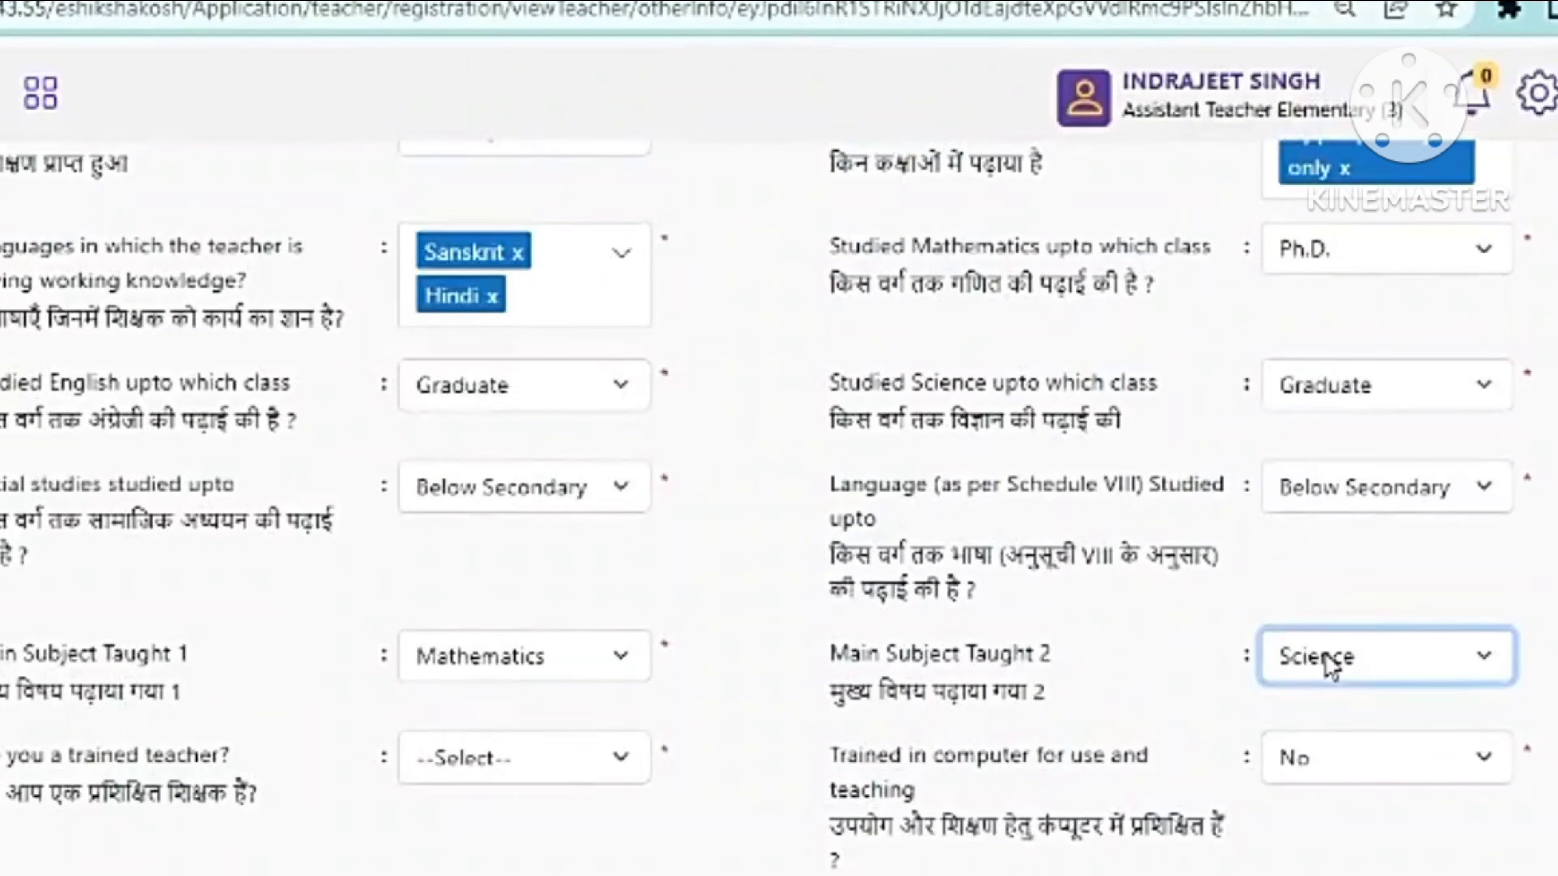
Set both the trained teacher question and the training in computer use and teaching question to Yes
{"action": "left_click", "coordinate": [565, 782]}
{"action": "left_click", "coordinate": [555, 839]}
{"action": "left_click", "coordinate": [1346, 772]}
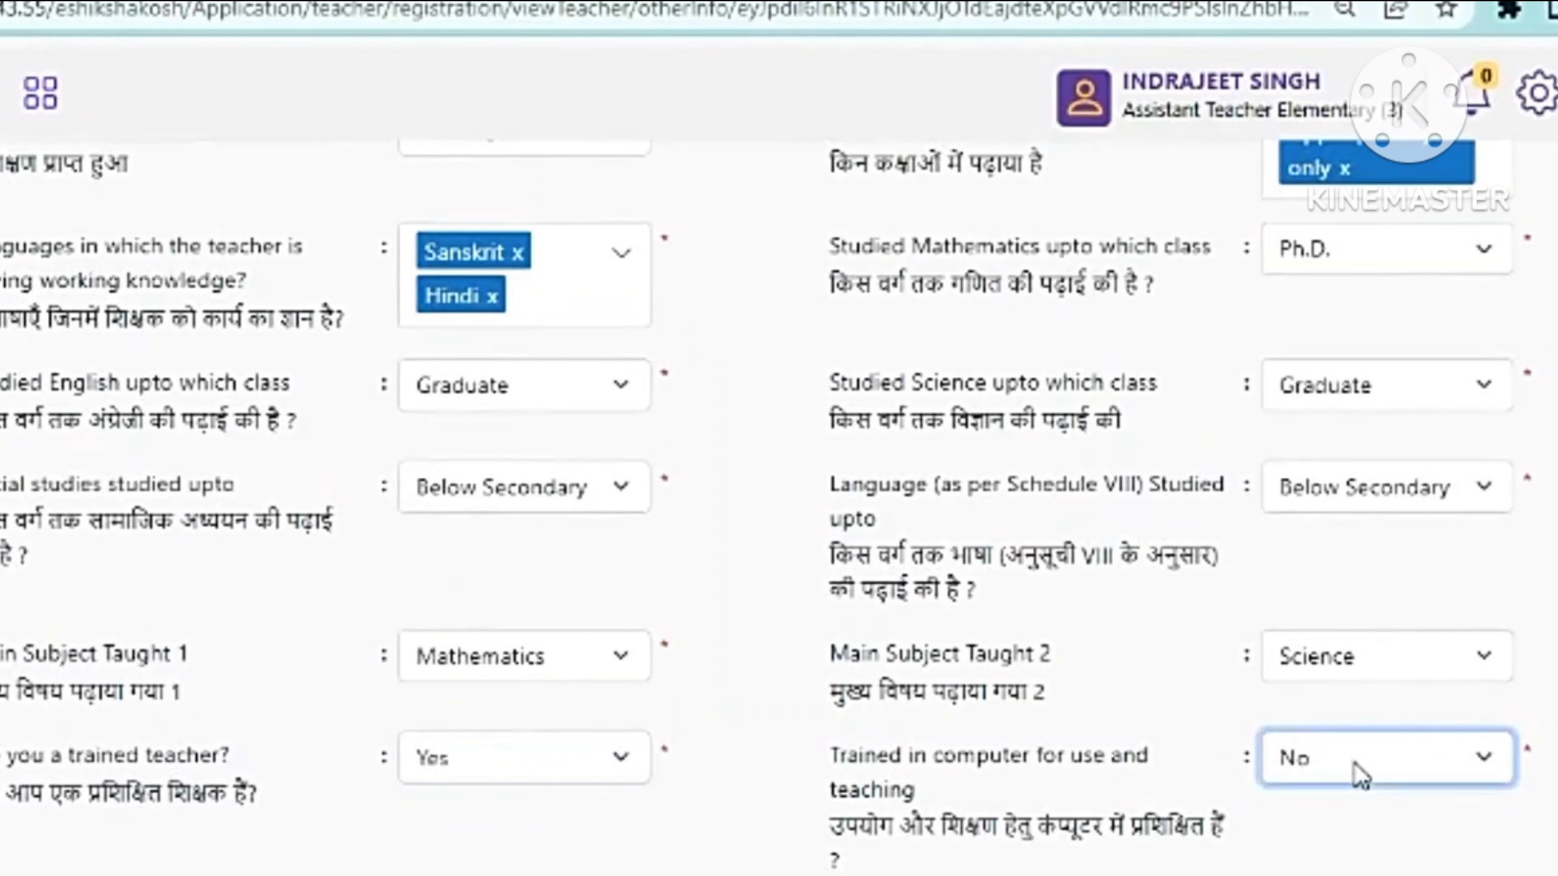
{"action": "left_click", "coordinate": [1299, 832]}
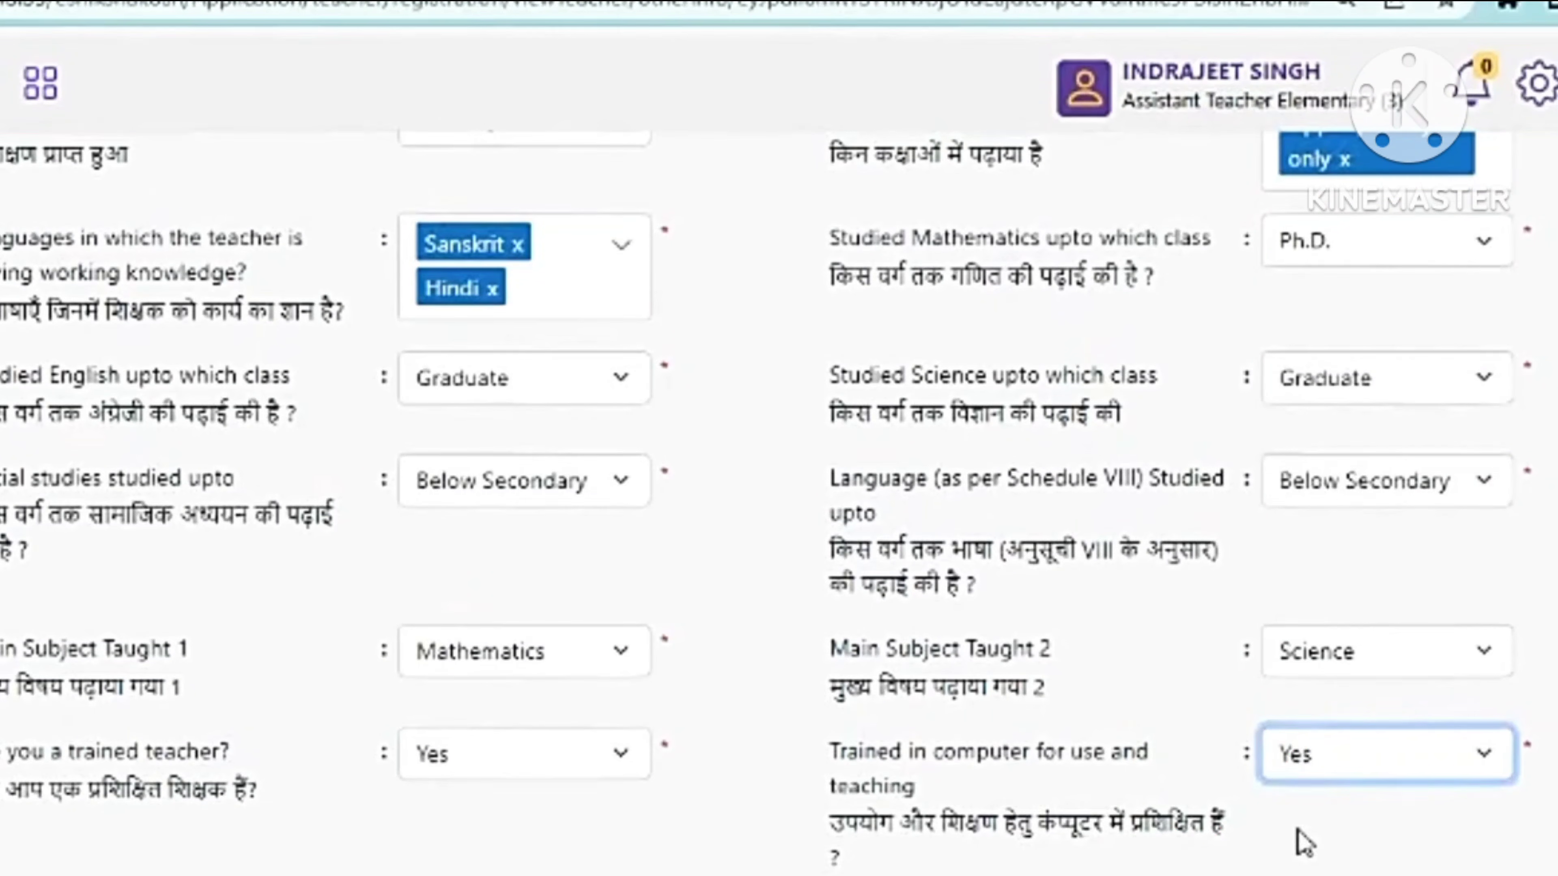
{"action": "left_click", "coordinate": [1343, 833]}
Choose No for trained in teaching CWSN and enter 100 working days spent on non-teaching assignments
{"action": "scroll", "coordinate": [1034, 831], "scroll_direction": "down", "scroll_amount": 1}
{"action": "scroll", "coordinate": [1123, 836], "scroll_direction": "down", "scroll_amount": 7}
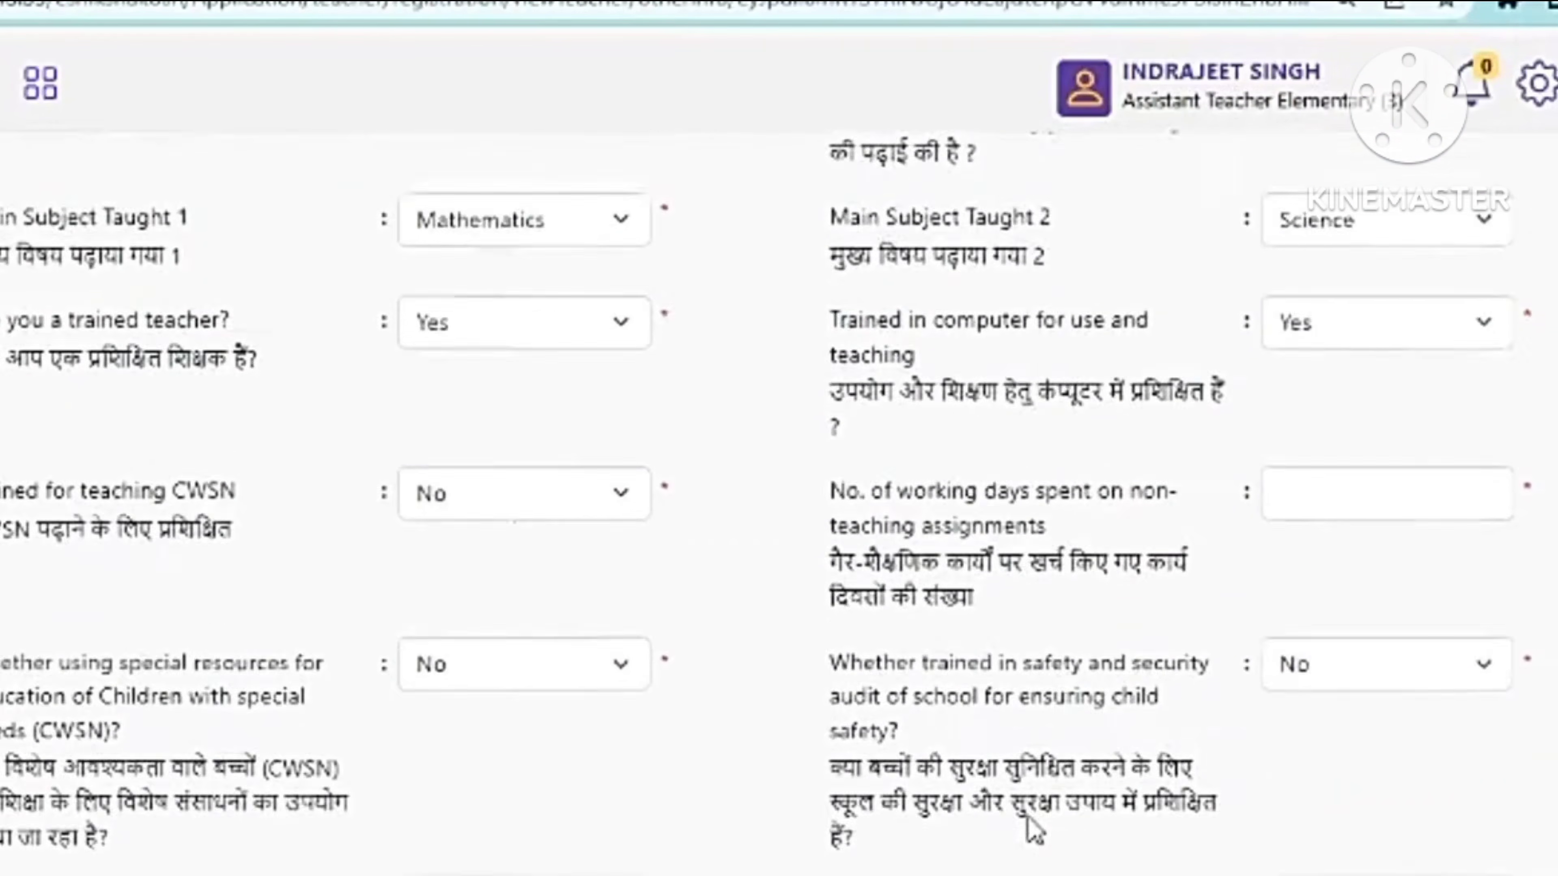
{"action": "left_click", "coordinate": [534, 299]}
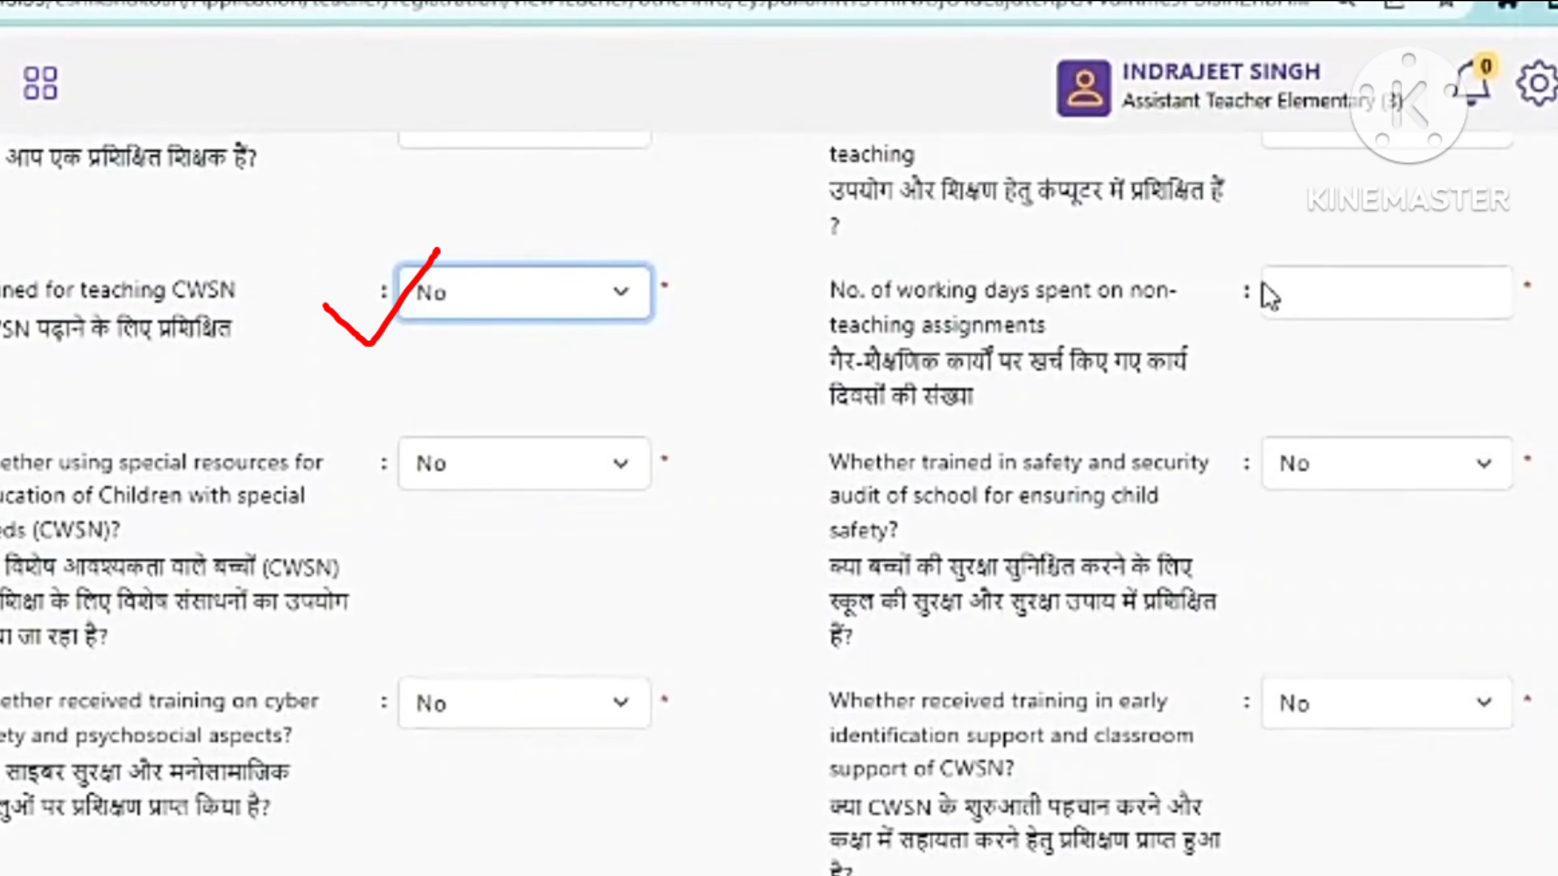
{"action": "left_click", "coordinate": [1386, 285]}
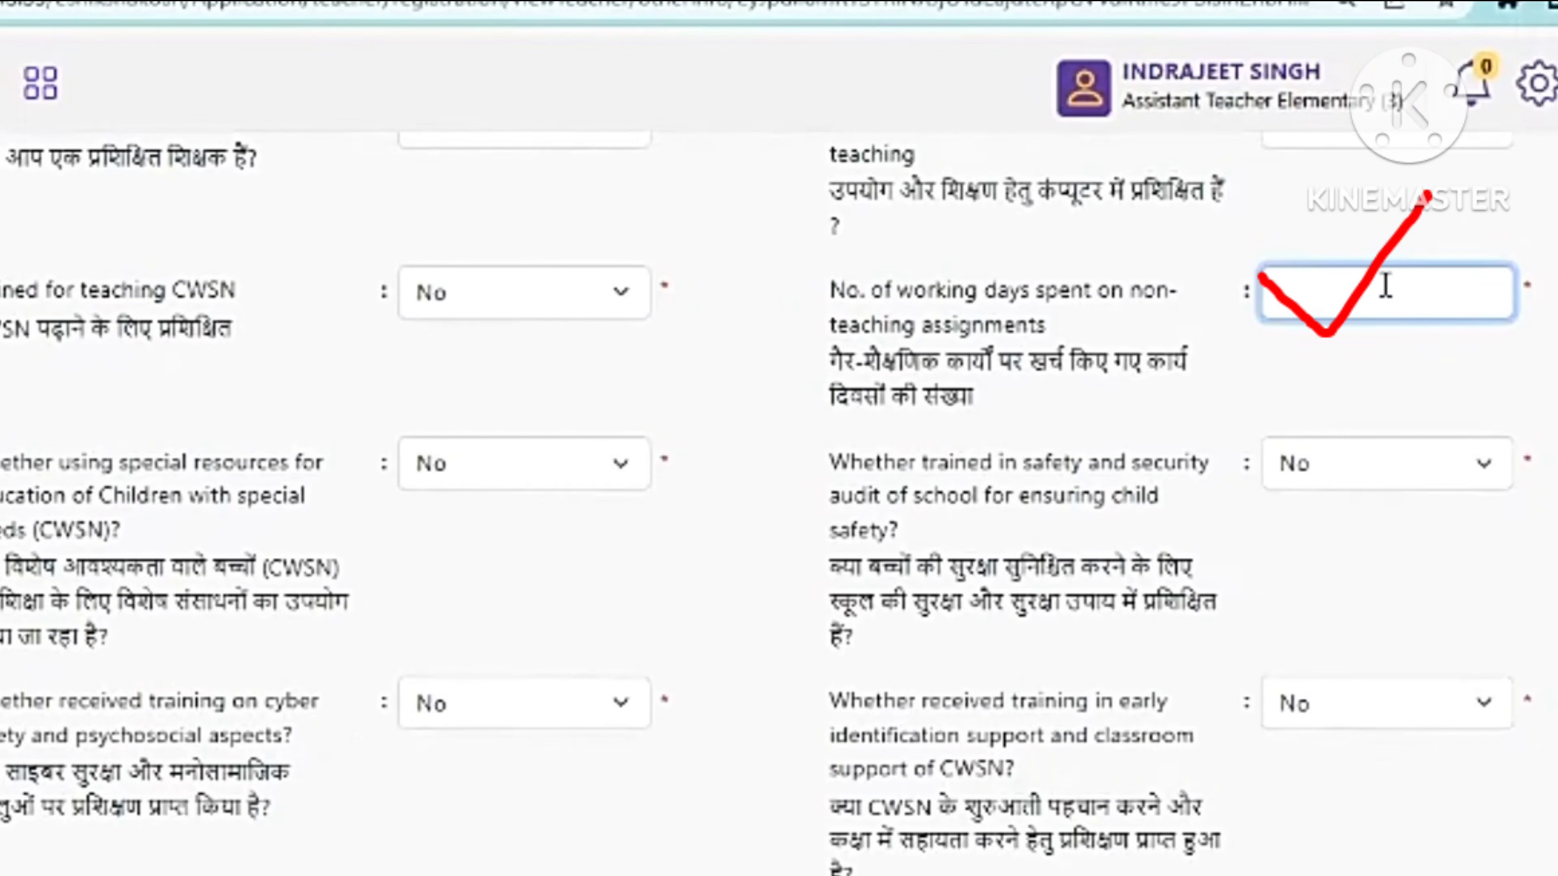
{"action": "type", "text": "100"}
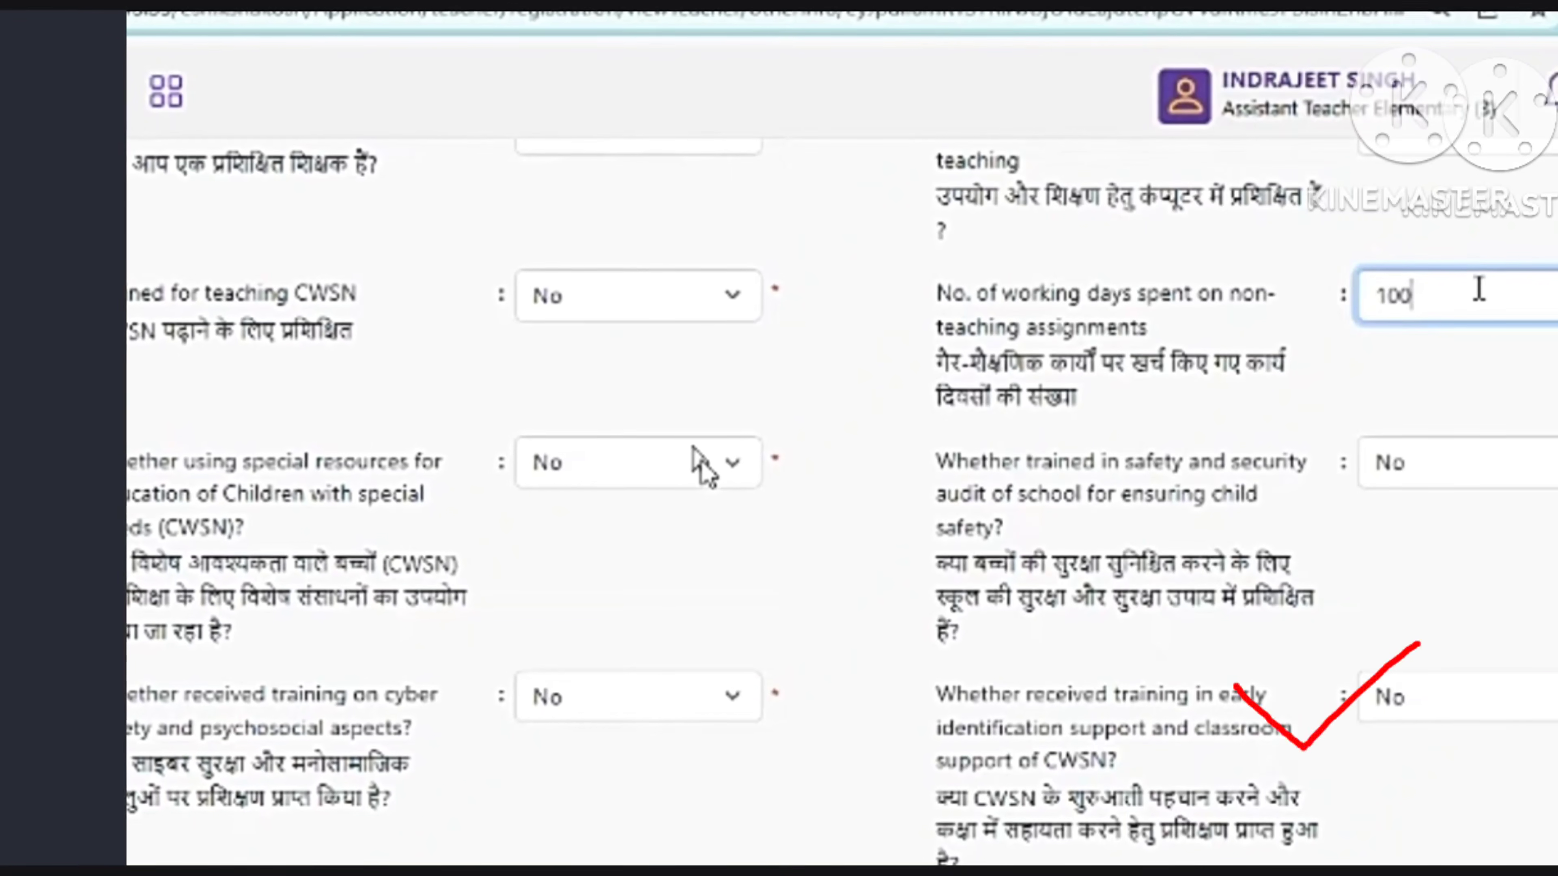
For primary classes, answer No for activity handbook received, and Yes for DIKSHA e-content developed and involvement in creating other teacher resources
{"action": "scroll", "coordinate": [705, 466], "scroll_direction": "down", "scroll_amount": 5}
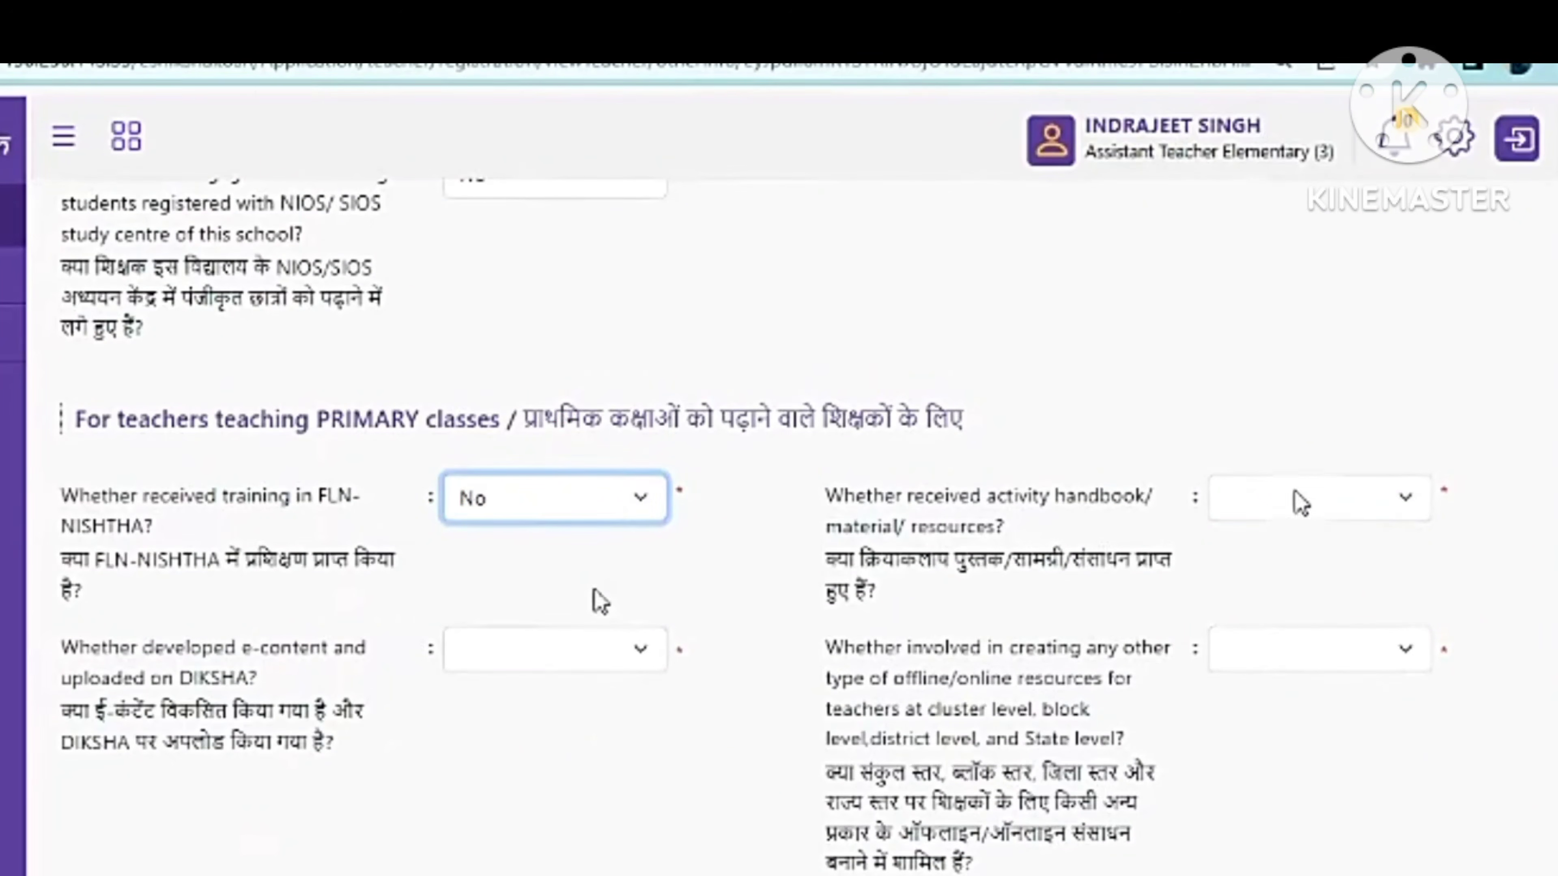
{"action": "left_click", "coordinate": [1296, 495]}
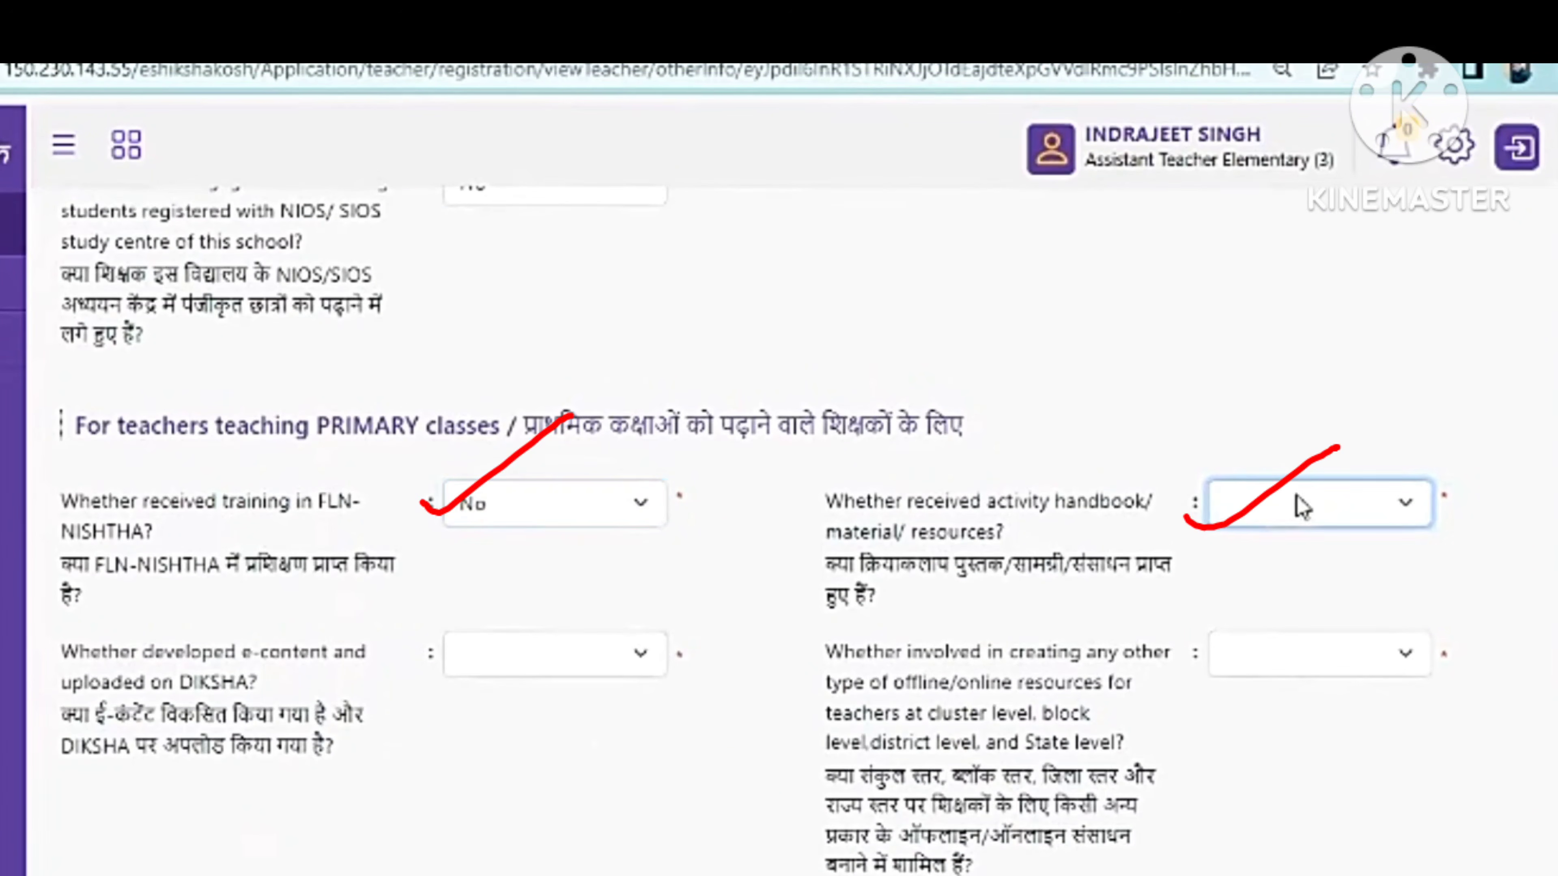
{"action": "left_click", "coordinate": [1292, 591]}
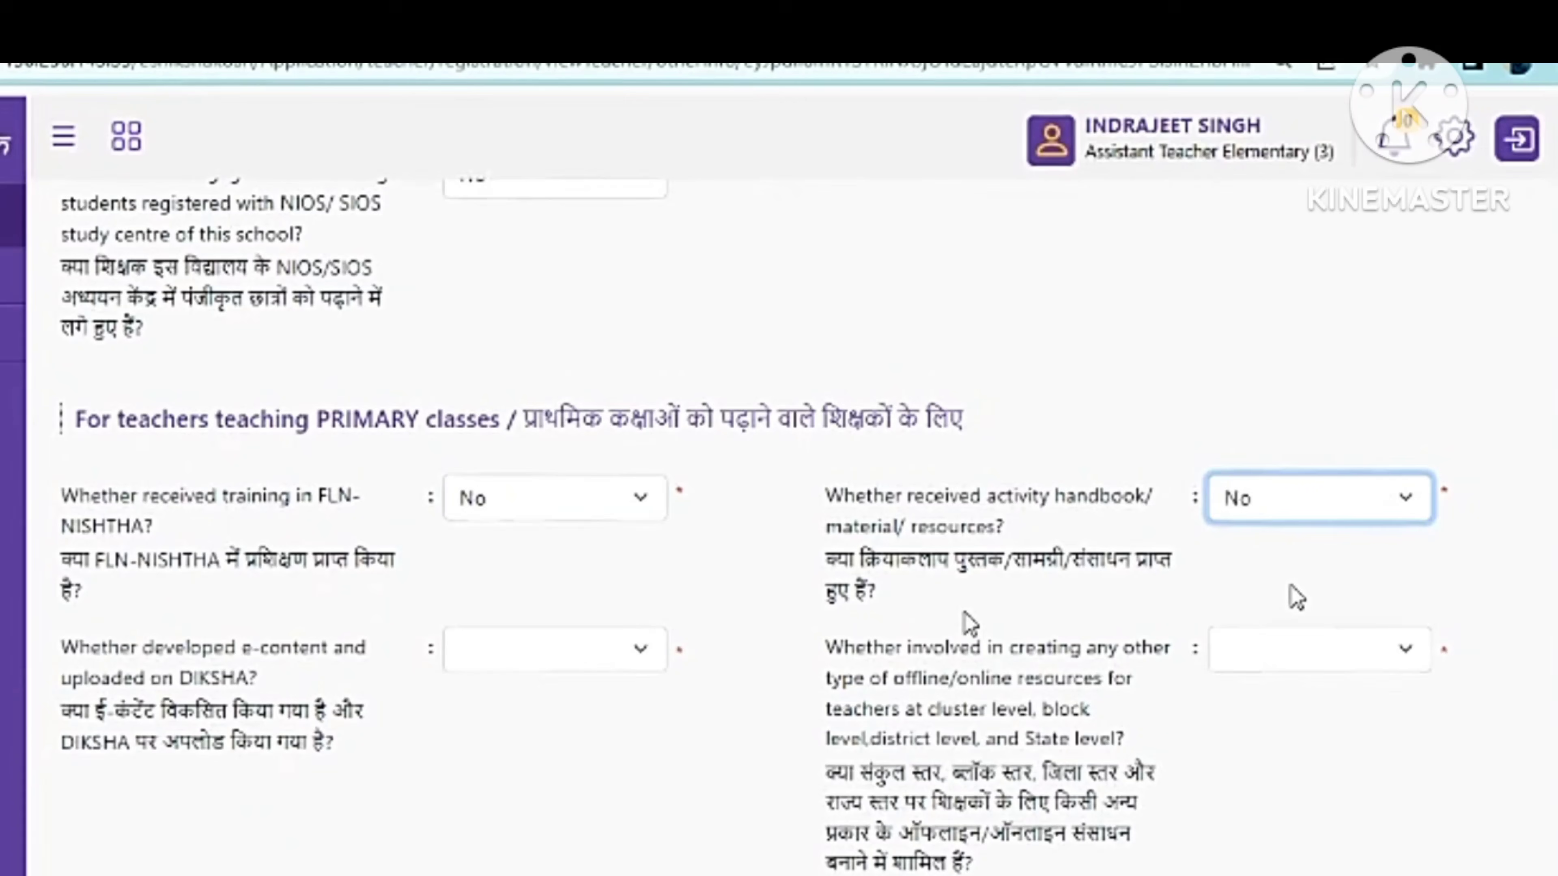
{"action": "left_click", "coordinate": [609, 654]}
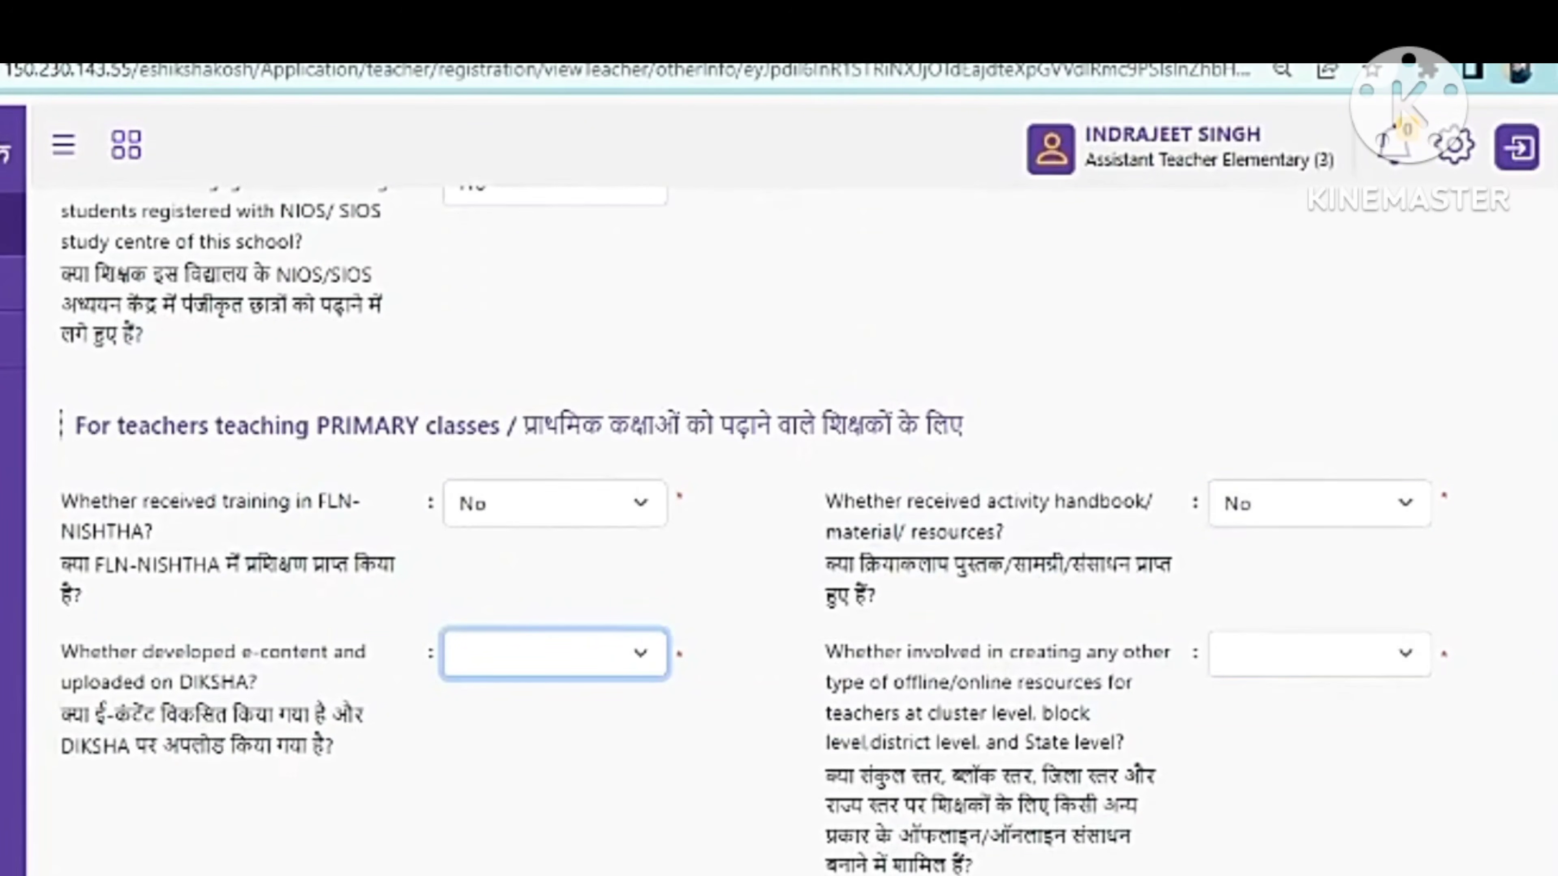
{"action": "left_click", "coordinate": [645, 715]}
{"action": "left_click", "coordinate": [1276, 644]}
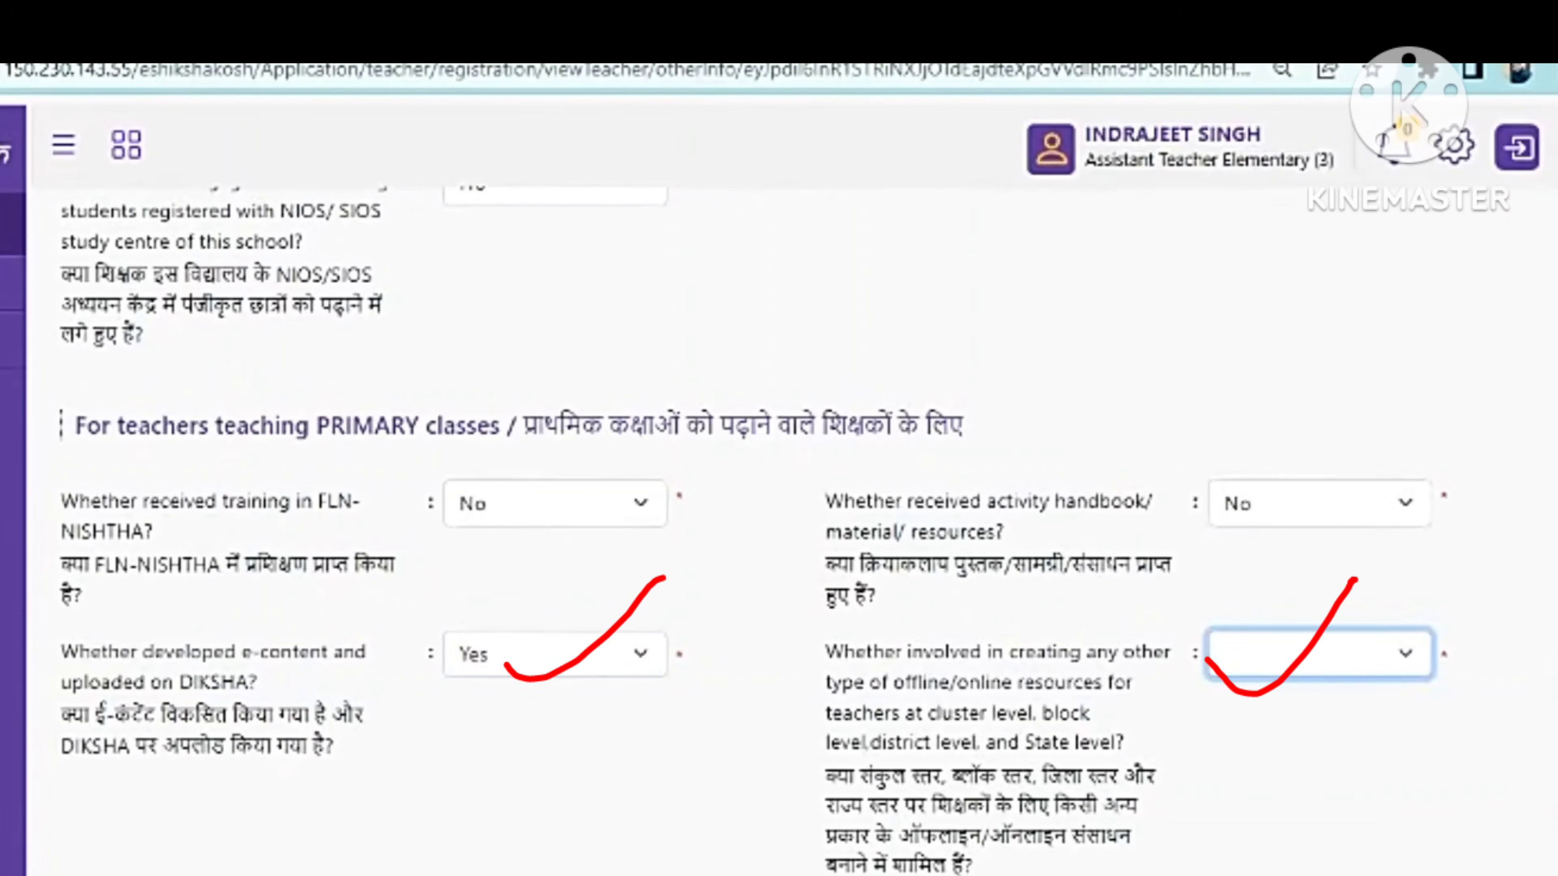
{"action": "left_click", "coordinate": [1276, 723]}
{"action": "left_click", "coordinate": [679, 767]}
Answer No for receiving manuals for teaching children with disabilities and Yes for using resource materials for lesson plans
{"action": "scroll", "coordinate": [679, 767], "scroll_direction": "down", "scroll_amount": 1}
{"action": "scroll", "coordinate": [679, 767], "scroll_direction": "down", "scroll_amount": 2}
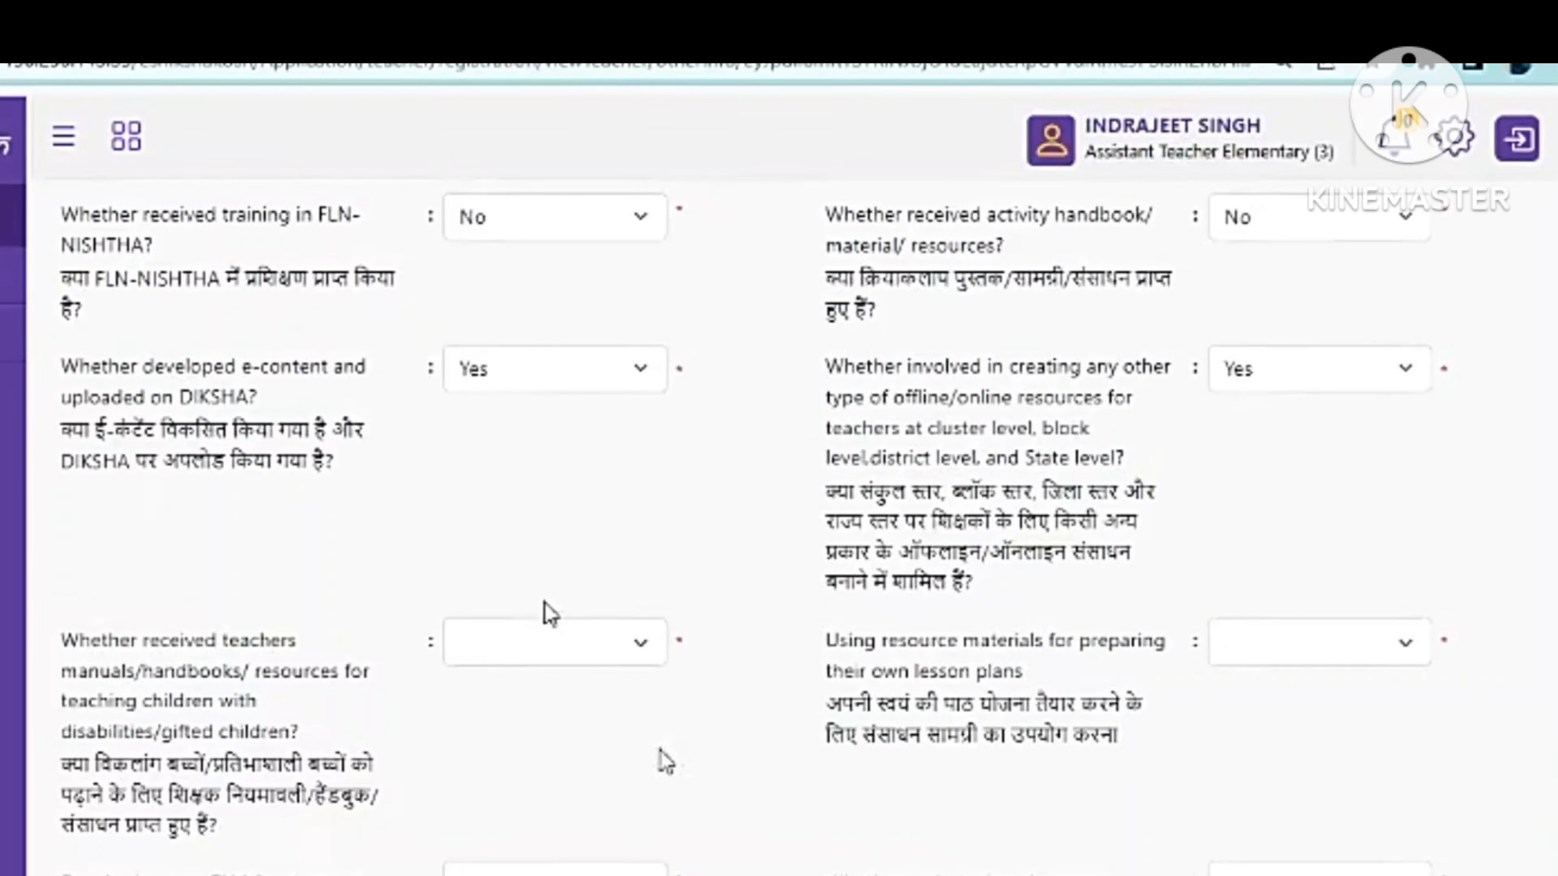
{"action": "left_click", "coordinate": [548, 648]}
{"action": "left_click", "coordinate": [556, 740]}
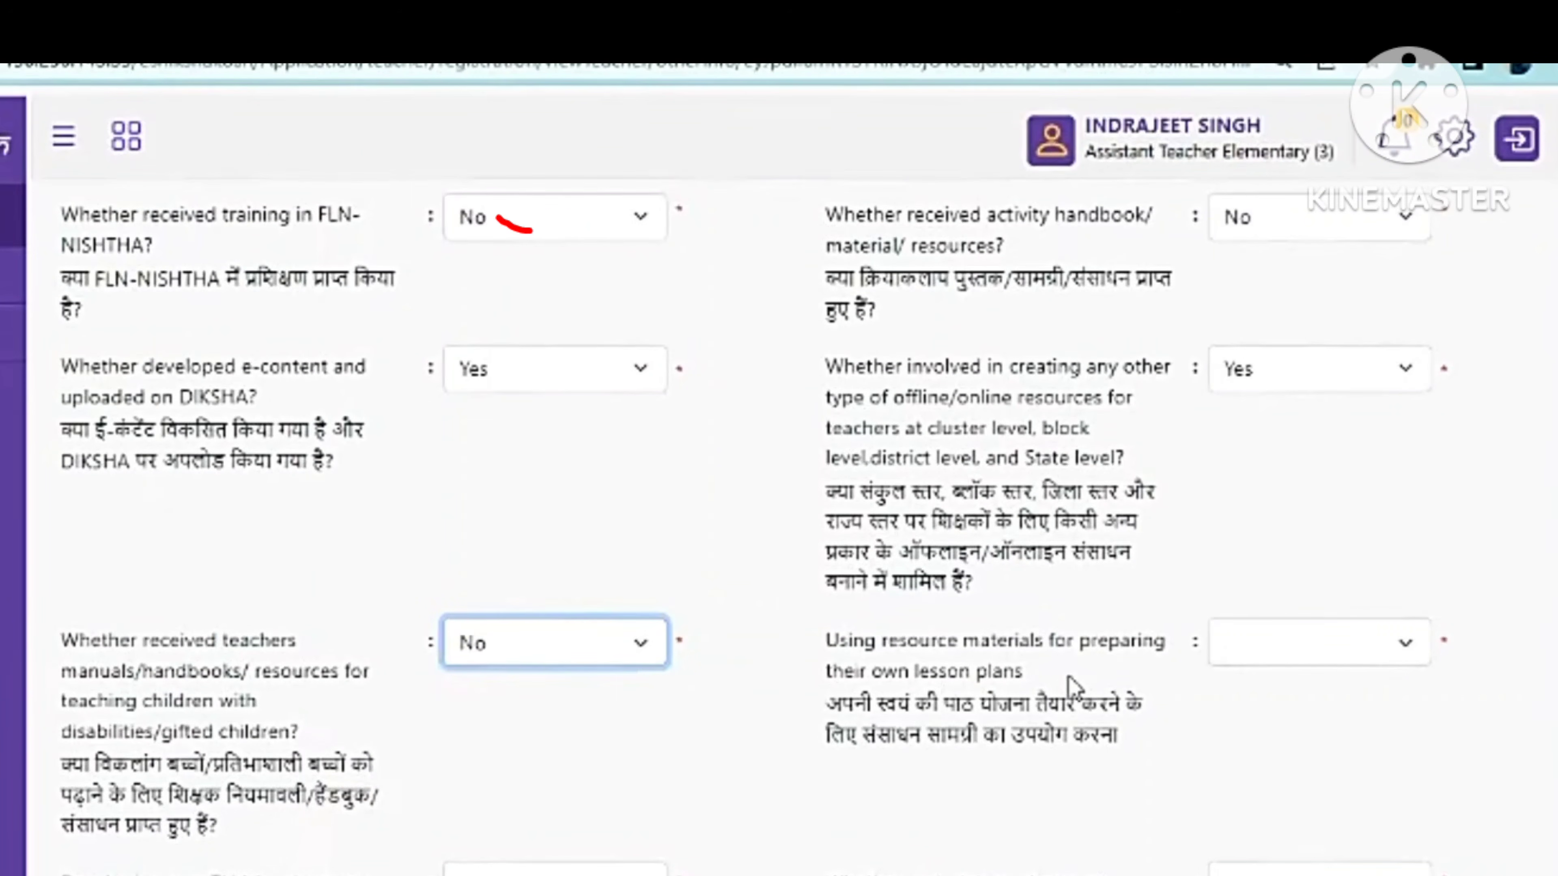
{"action": "left_click", "coordinate": [1234, 652]}
{"action": "left_click", "coordinate": [1247, 725]}
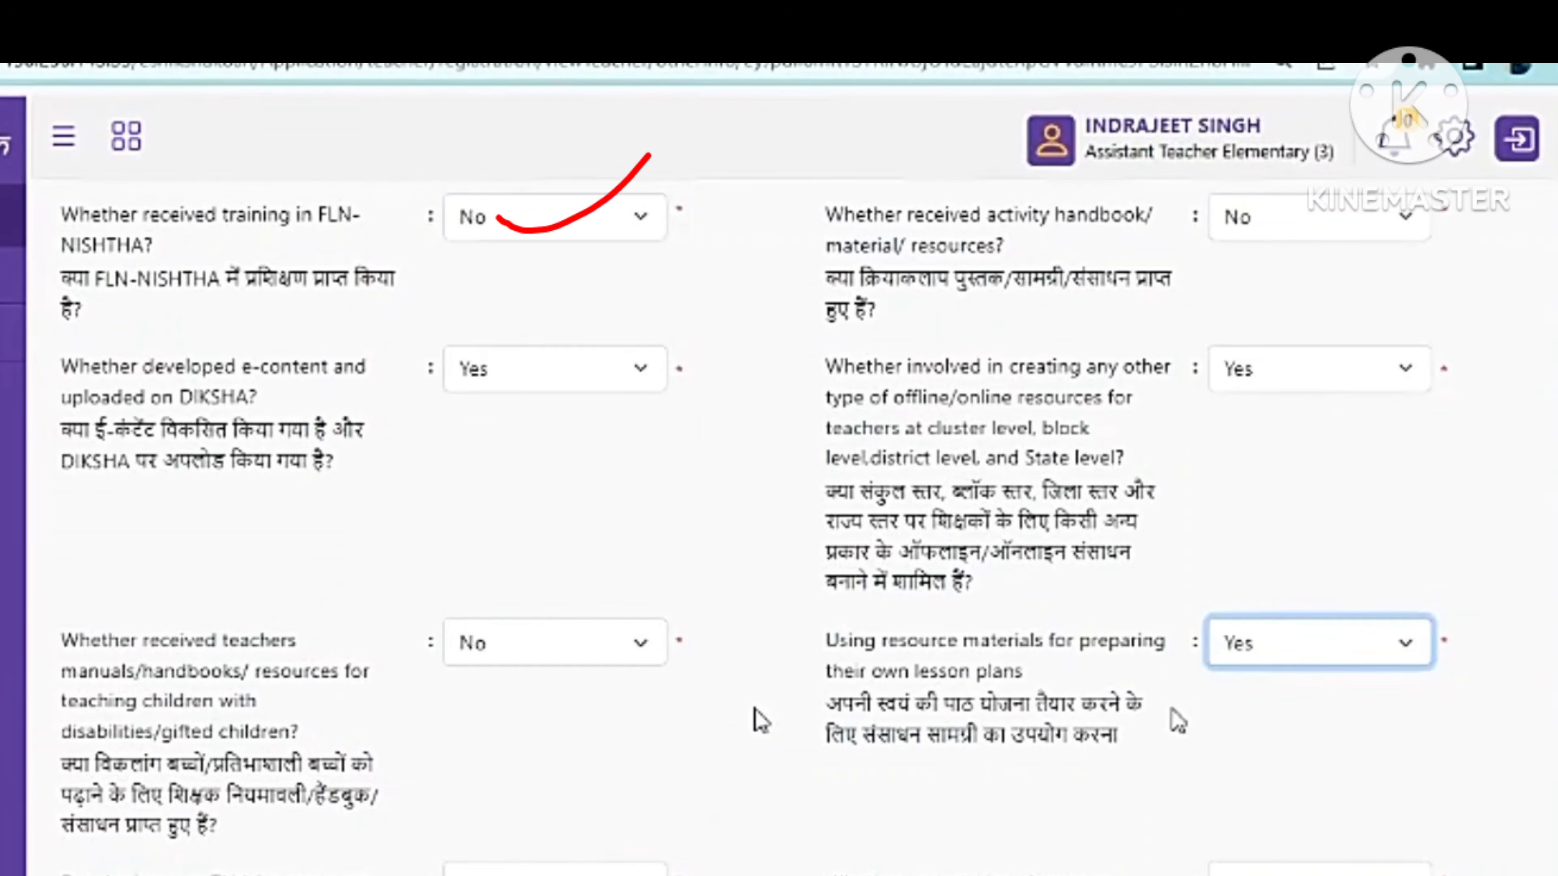
Answer No for developing own TLM and Yes for using the student's mother tongue as the link language
{"action": "scroll", "coordinate": [759, 720], "scroll_direction": "down", "scroll_amount": 3}
{"action": "left_click", "coordinate": [593, 690]}
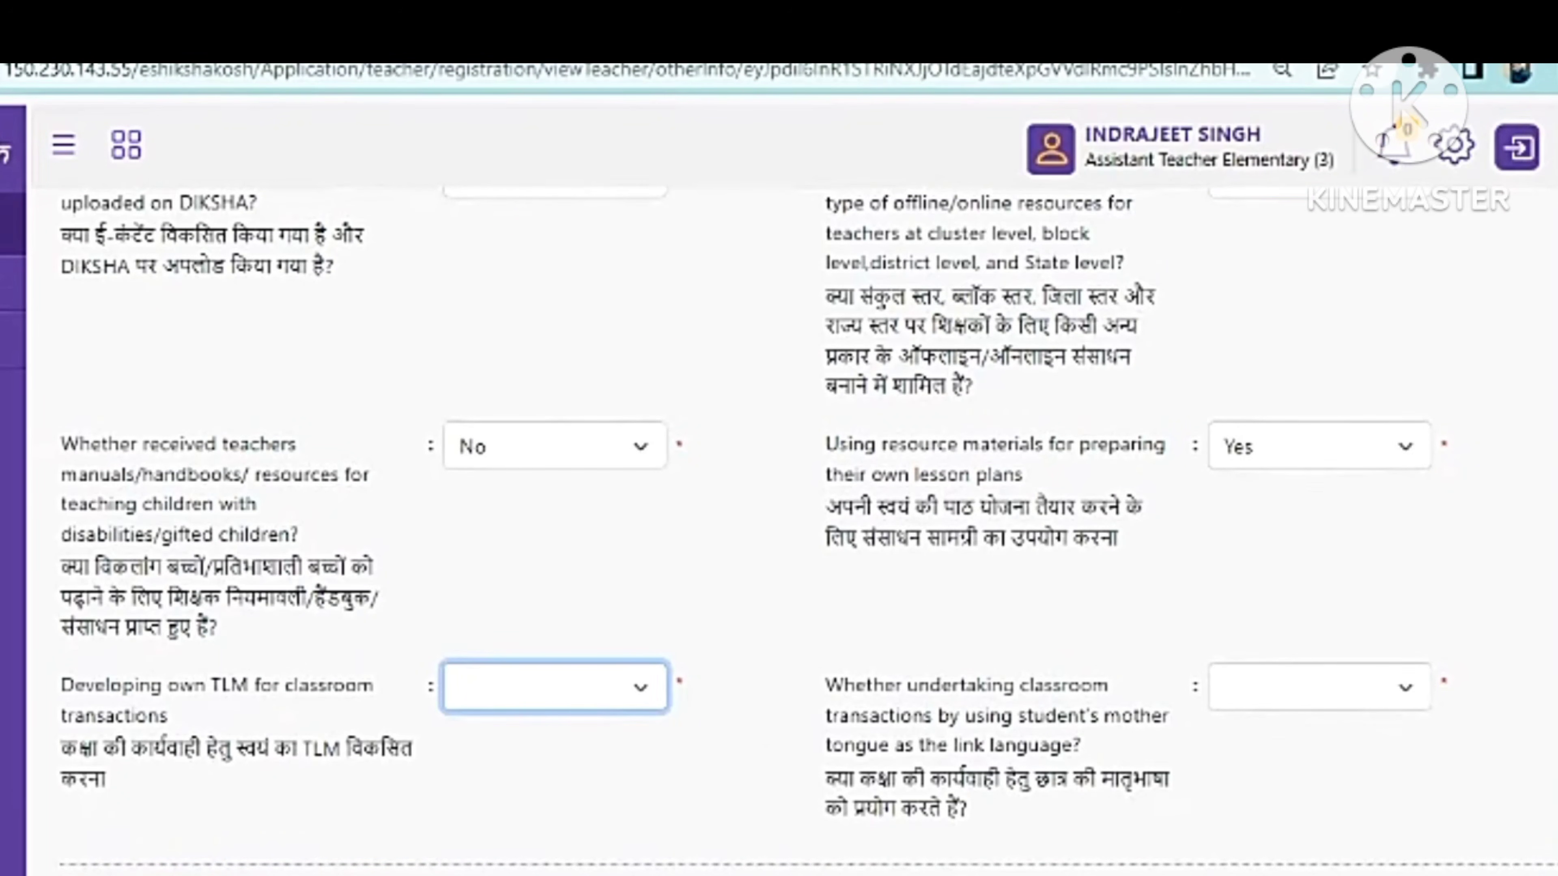
{"action": "left_click", "coordinate": [563, 786]}
{"action": "left_click", "coordinate": [1325, 709]}
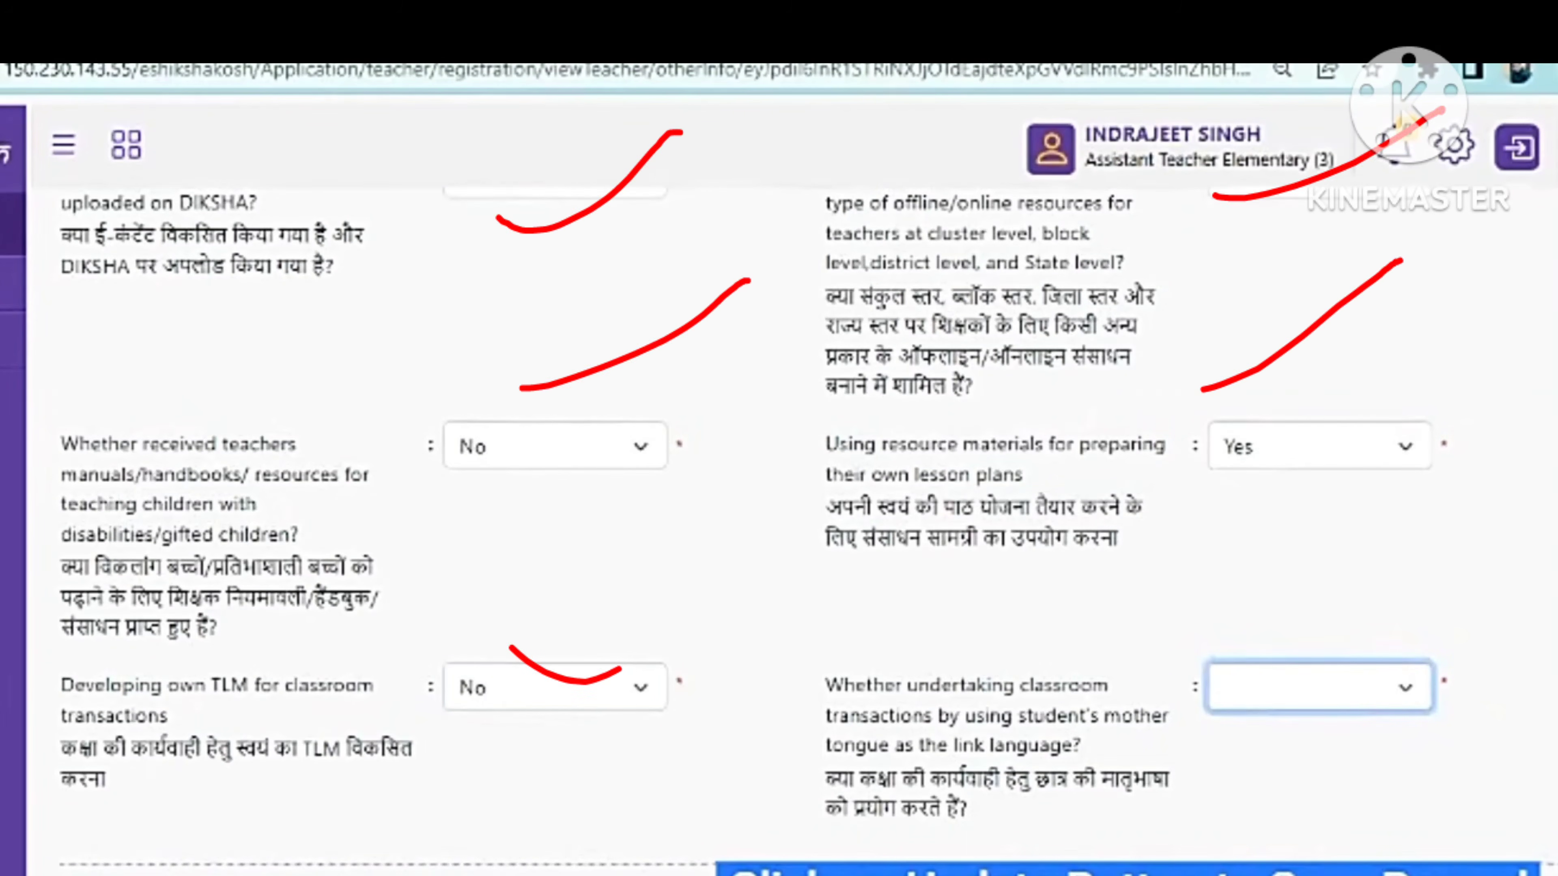
{"action": "left_click", "coordinate": [1315, 764]}
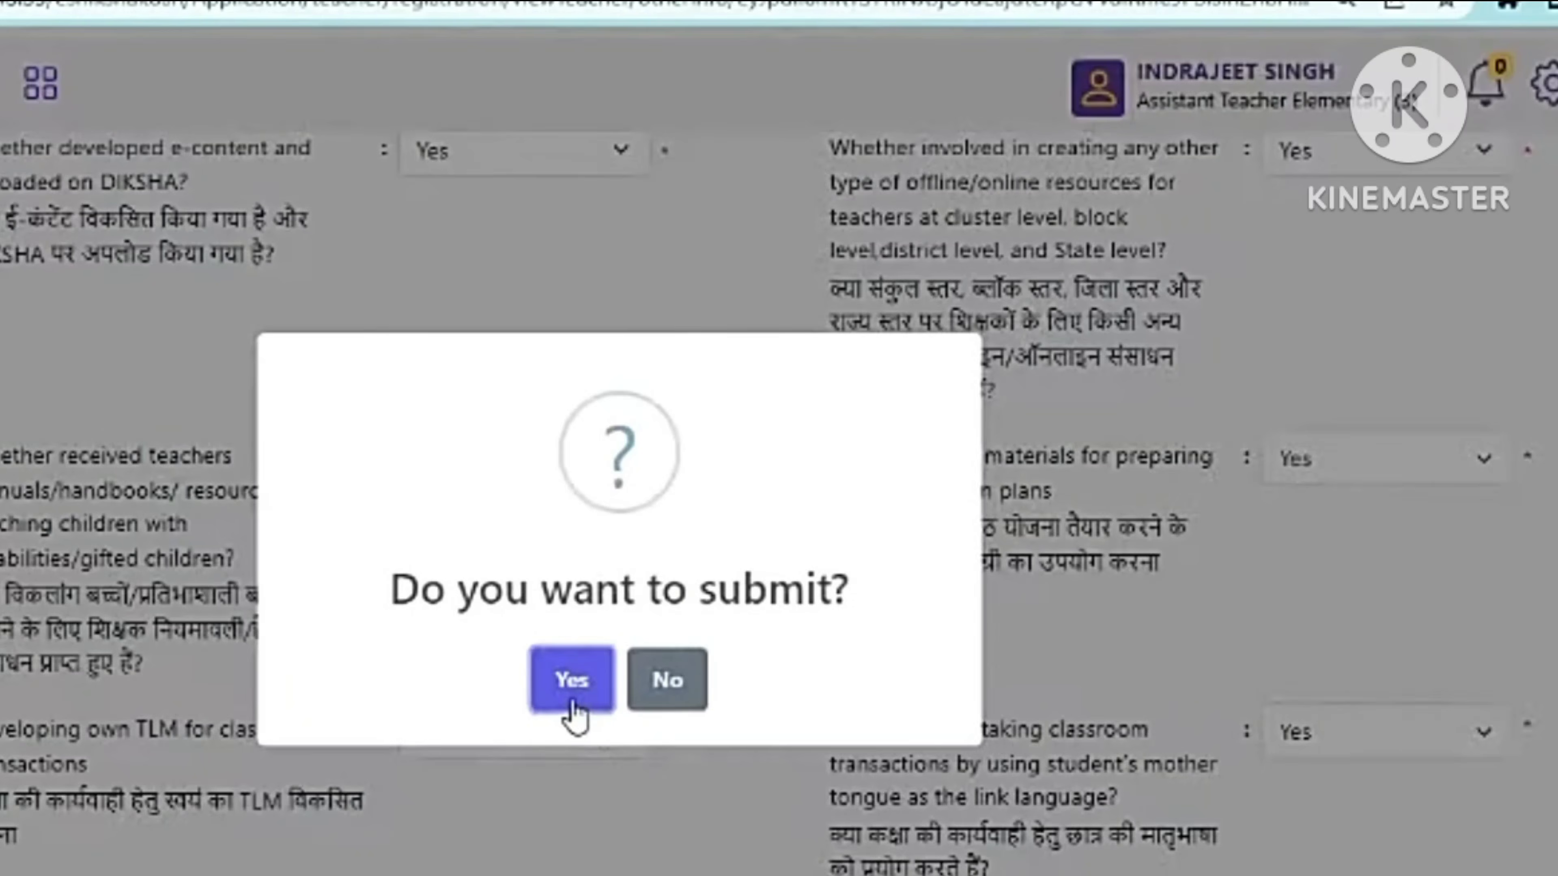
Confirm the submission of the teacher's other info and acknowledge the save message
{"action": "left_click", "coordinate": [569, 681]}
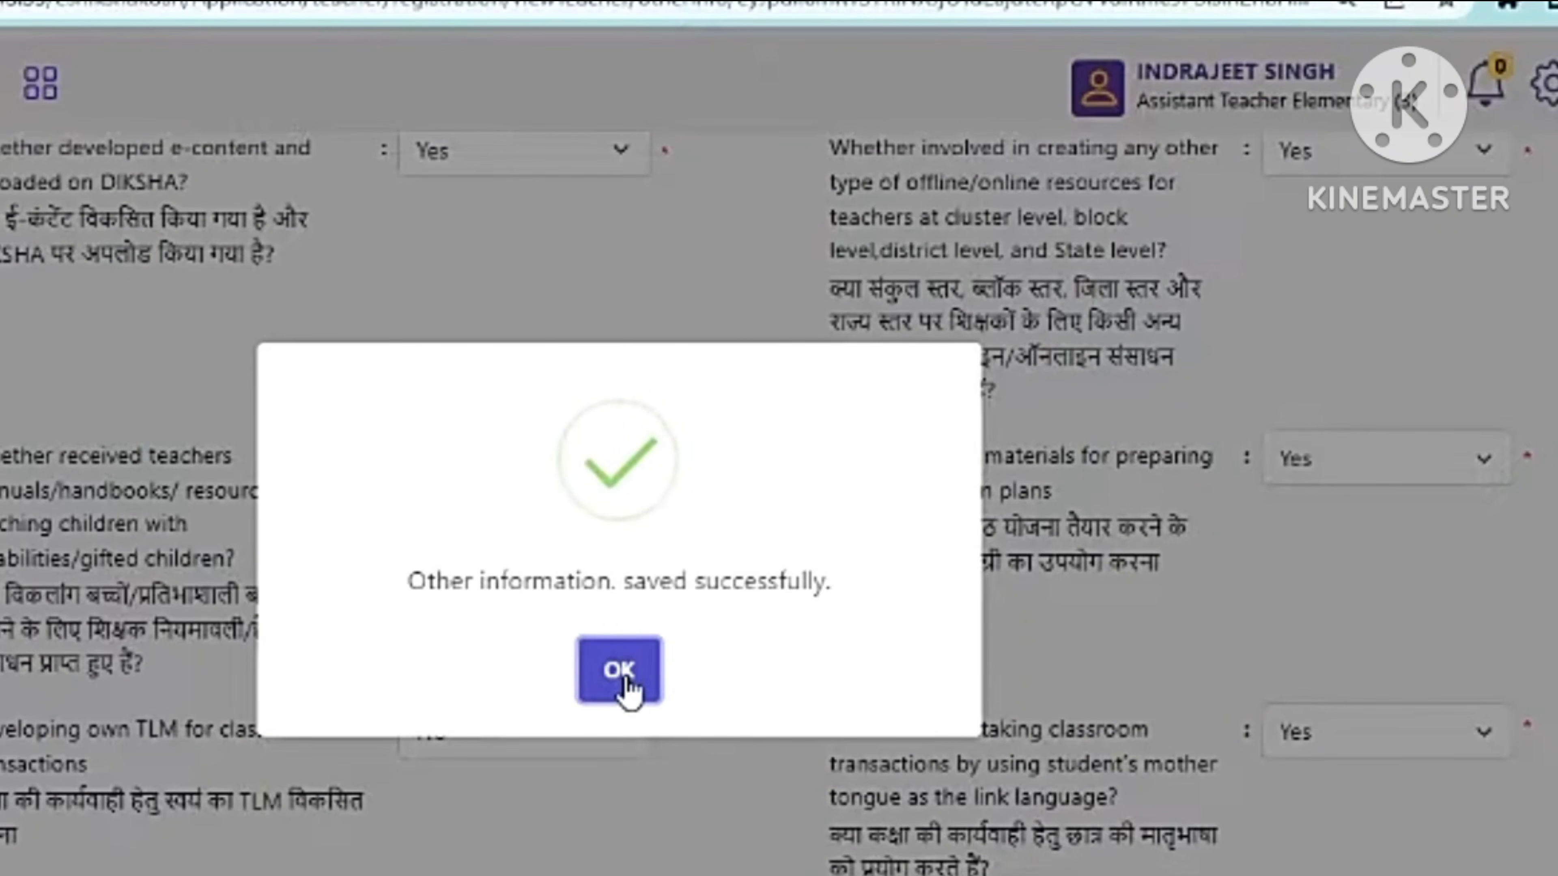
{"action": "left_click", "coordinate": [620, 682]}
Fill in the in-service training row with place DIET, name Training on Education, needed/received No, and 20 days trained
{"action": "scroll", "coordinate": [686, 664], "scroll_direction": "down", "scroll_amount": 5}
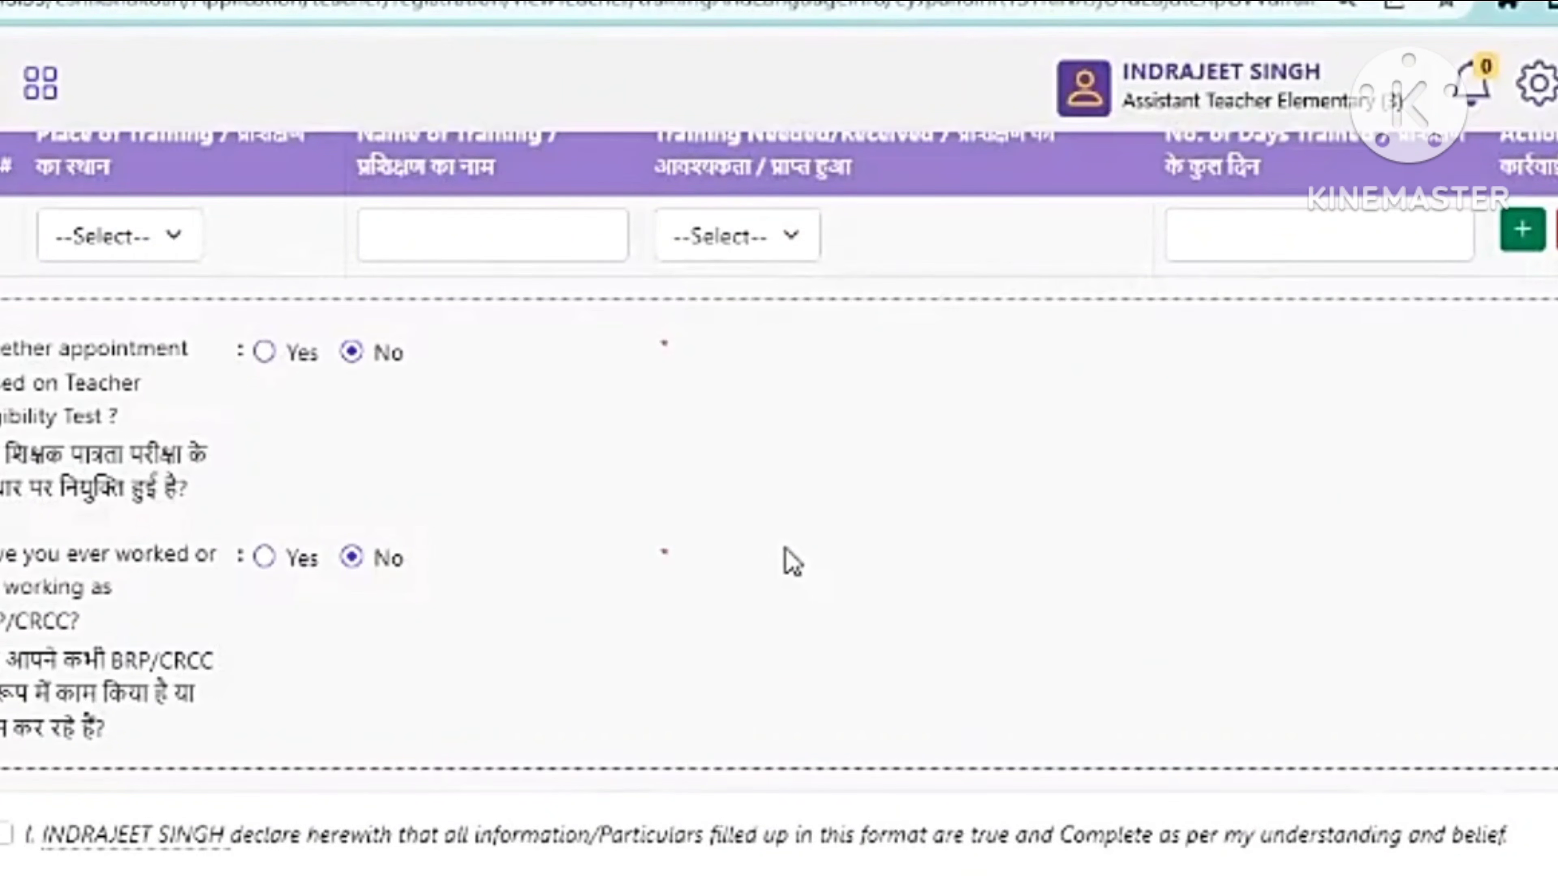
{"action": "scroll", "coordinate": [791, 562], "scroll_direction": "up", "scroll_amount": 5}
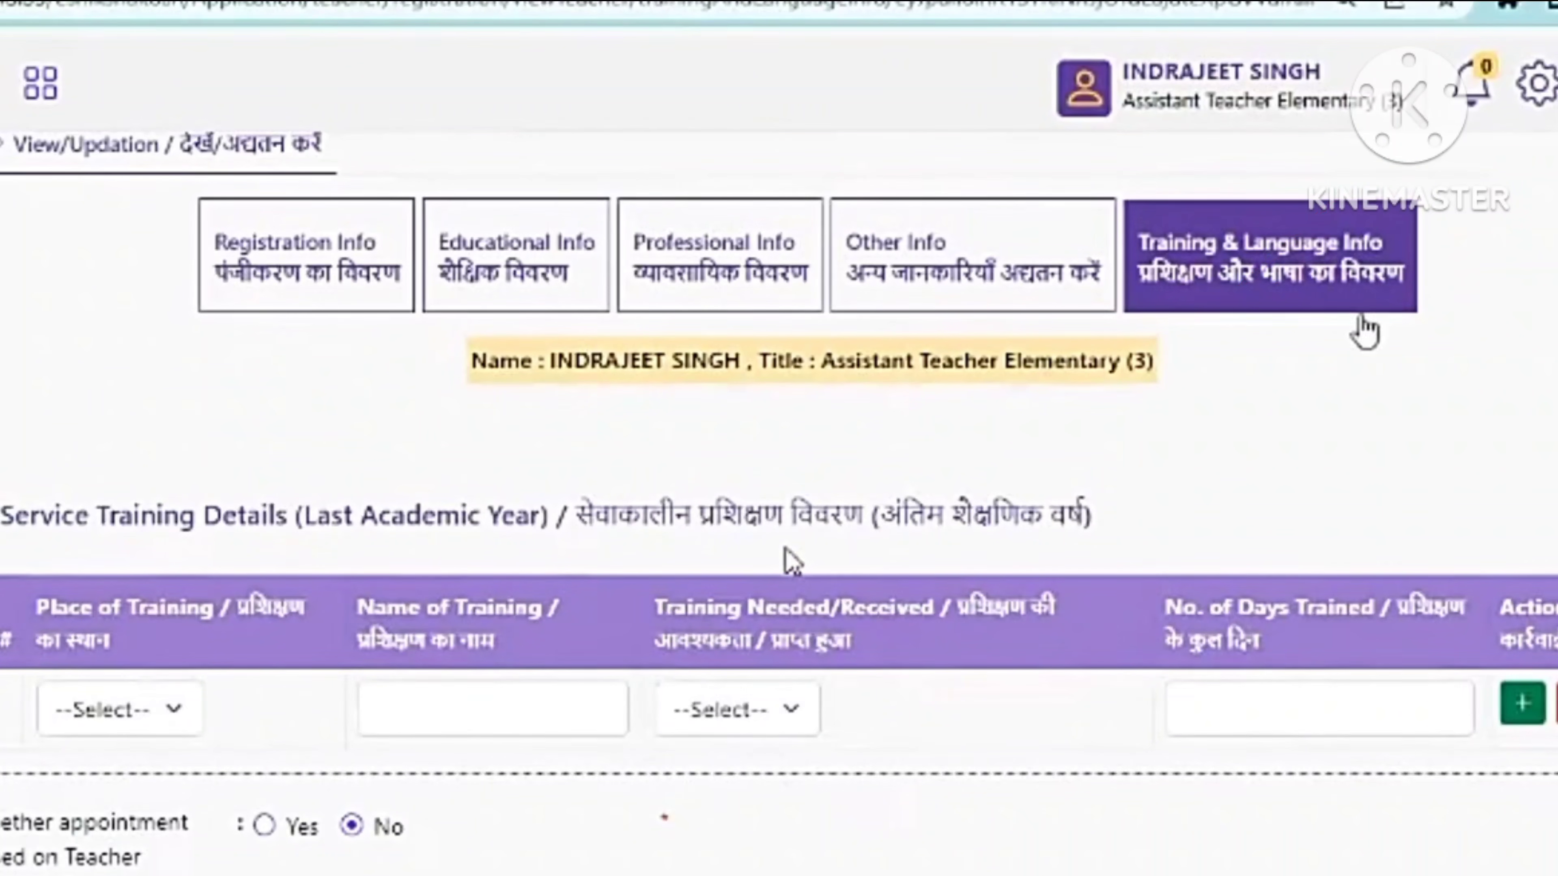
{"action": "left_click", "coordinate": [148, 710]}
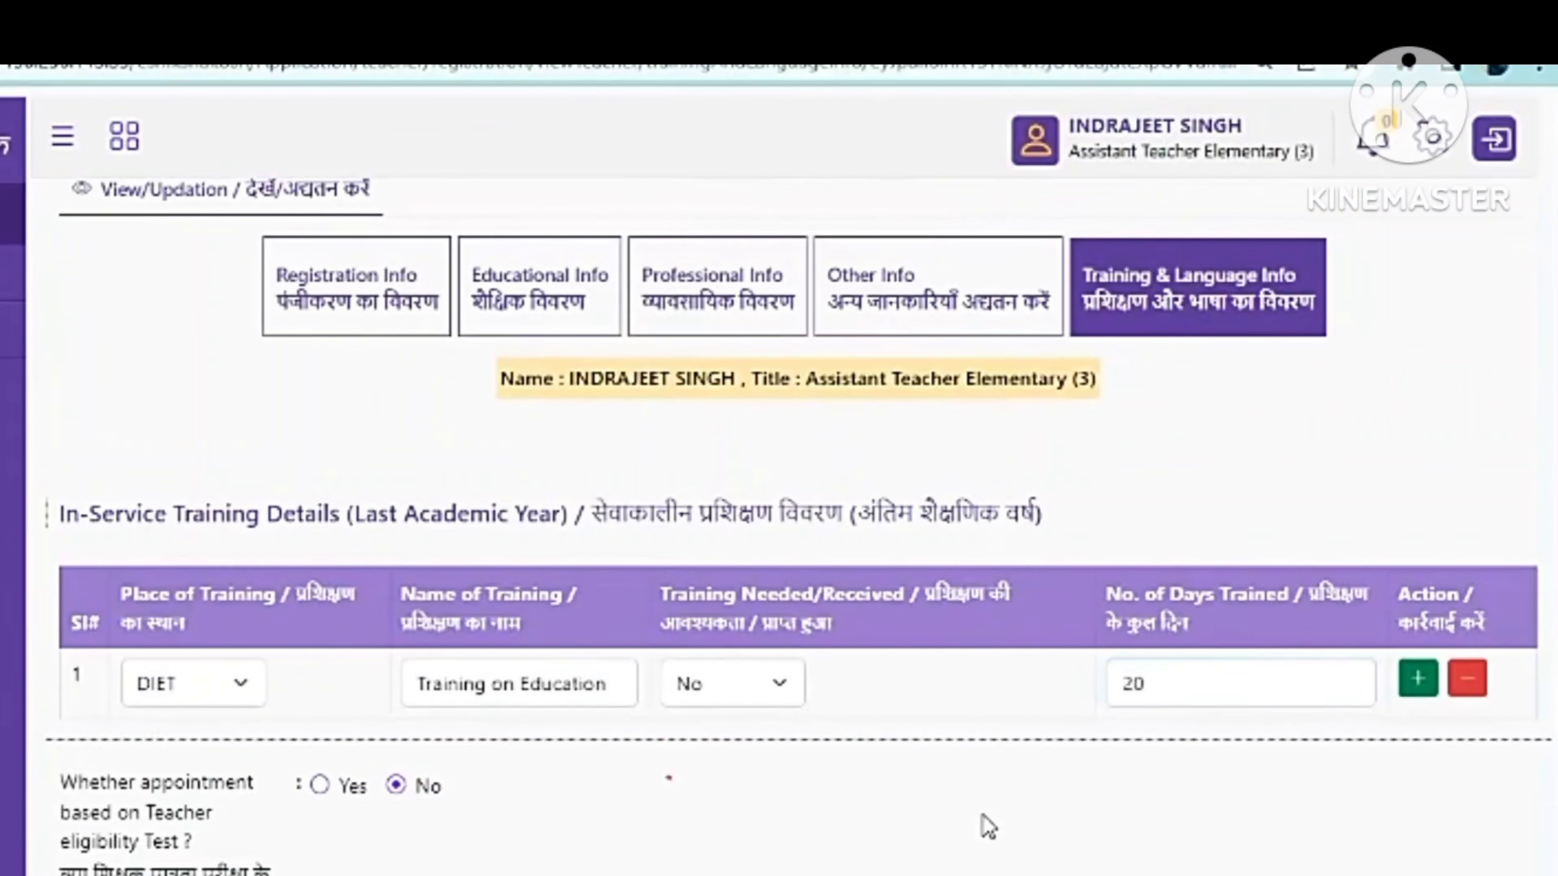
Mark the appointment as based on the Teacher Eligibility Test, with STET as the exam passed and 2010 as the passing year
{"action": "scroll", "coordinate": [985, 828], "scroll_direction": "down", "scroll_amount": 4}
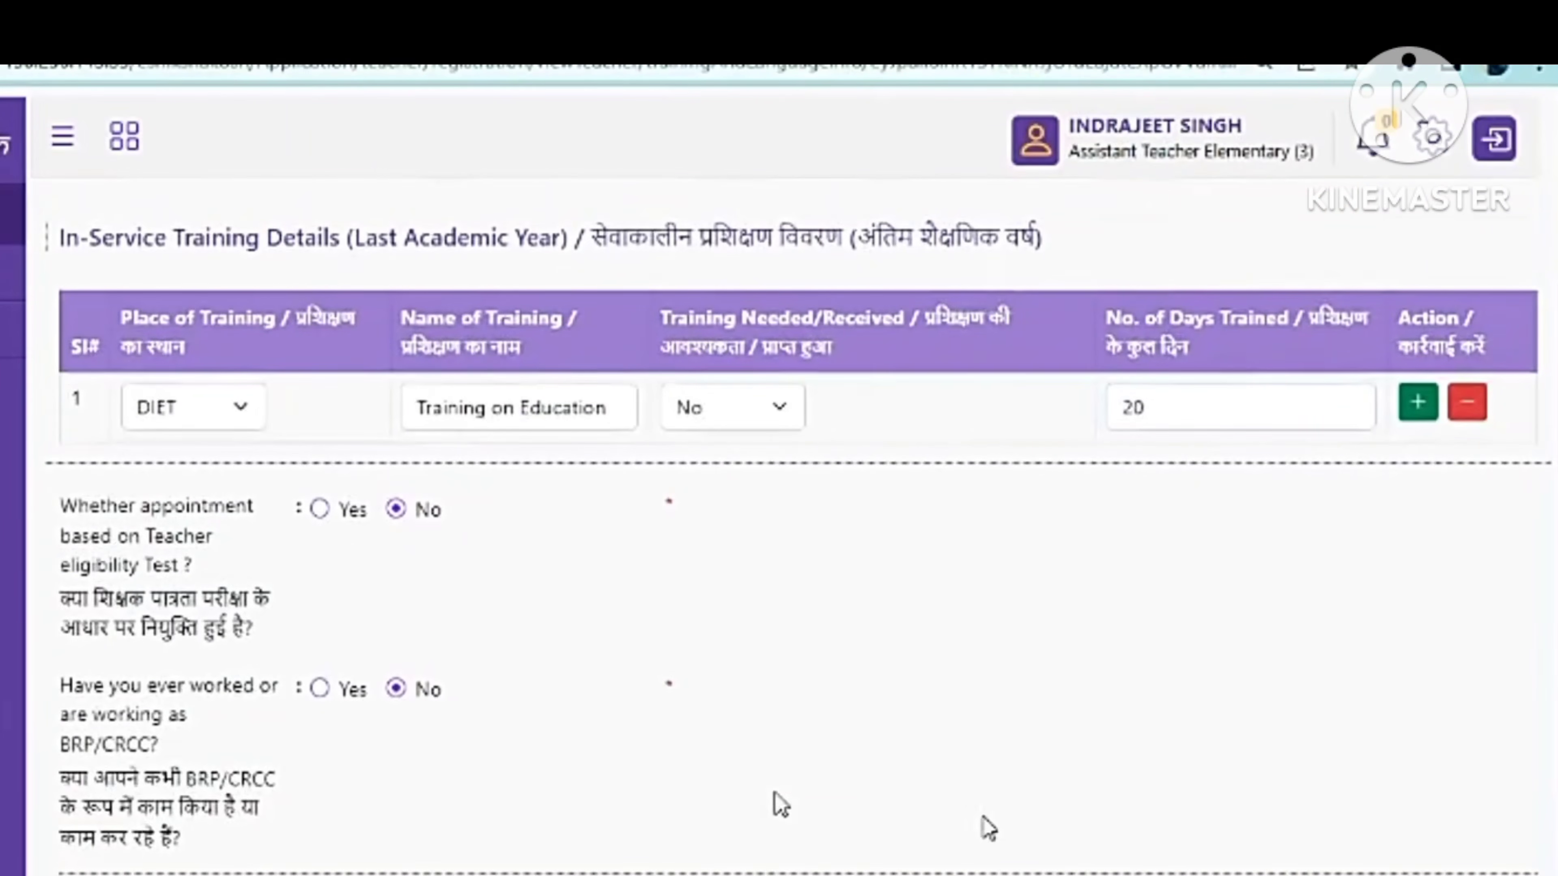
{"action": "left_click", "coordinate": [319, 510]}
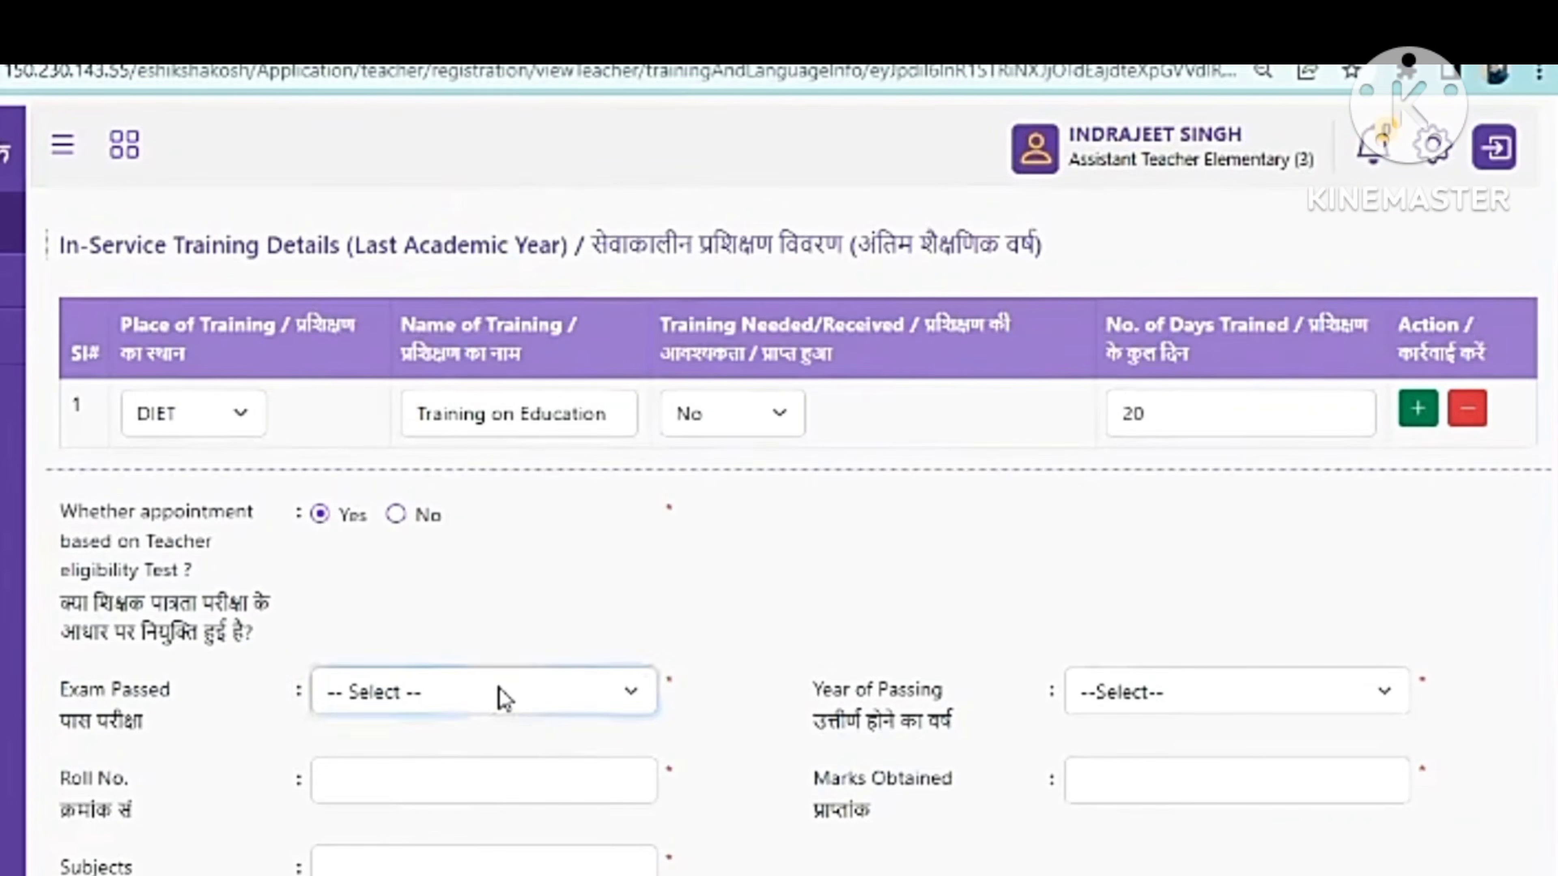
{"action": "left_click", "coordinate": [500, 691]}
{"action": "left_click", "coordinate": [488, 784]}
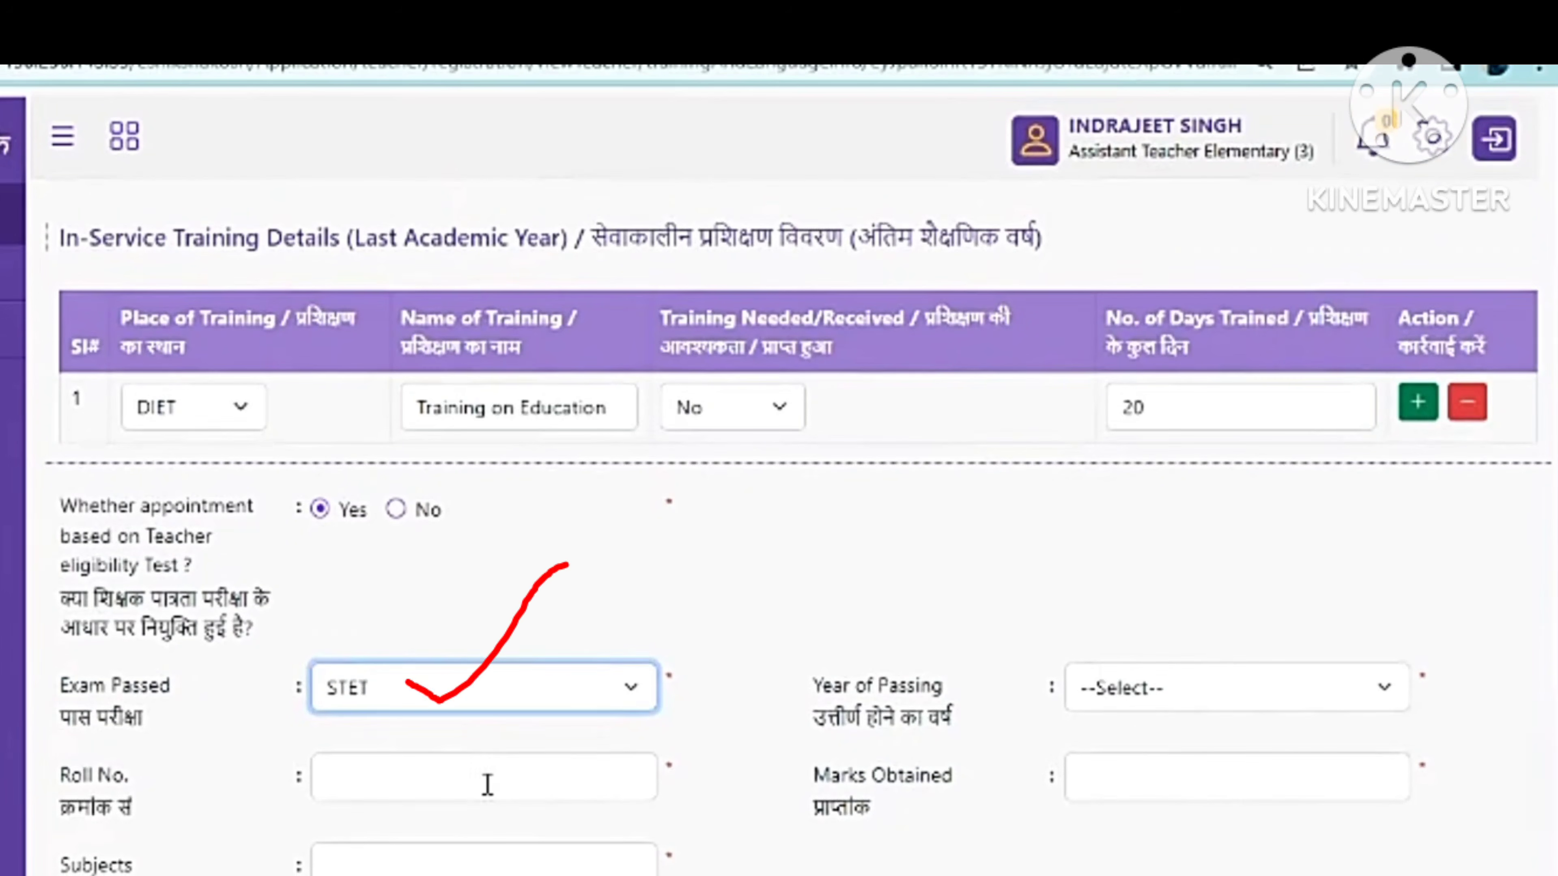
{"action": "left_click", "coordinate": [1251, 705]}
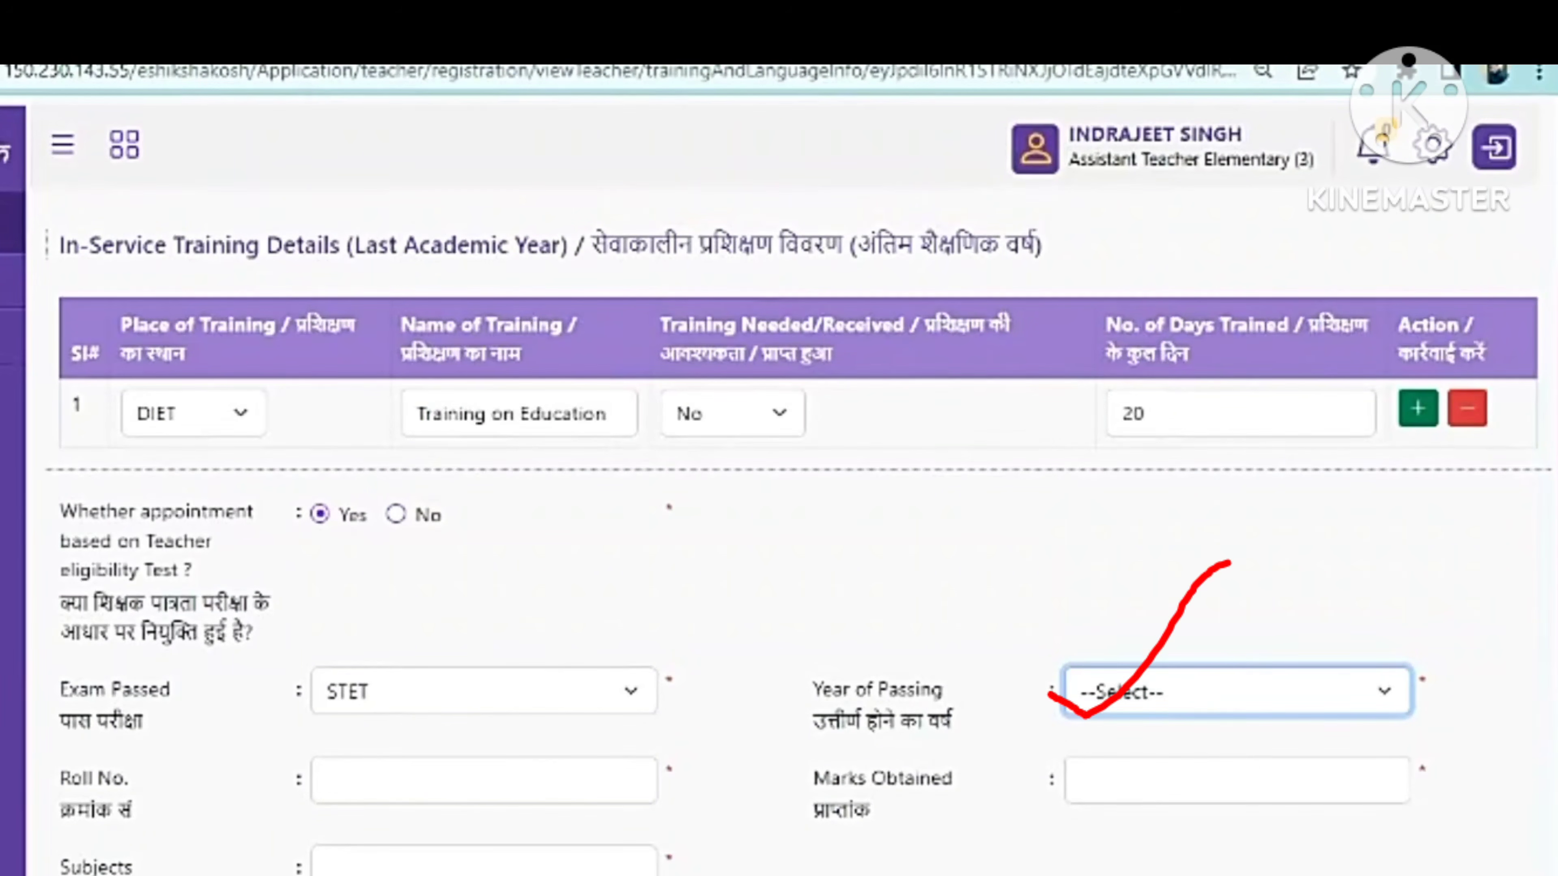
{"action": "left_click", "coordinate": [1165, 794]}
Enter the eligibility test roll number, with 600 as the marks obtained and 700 as the subjects
{"action": "left_click", "coordinate": [518, 793]}
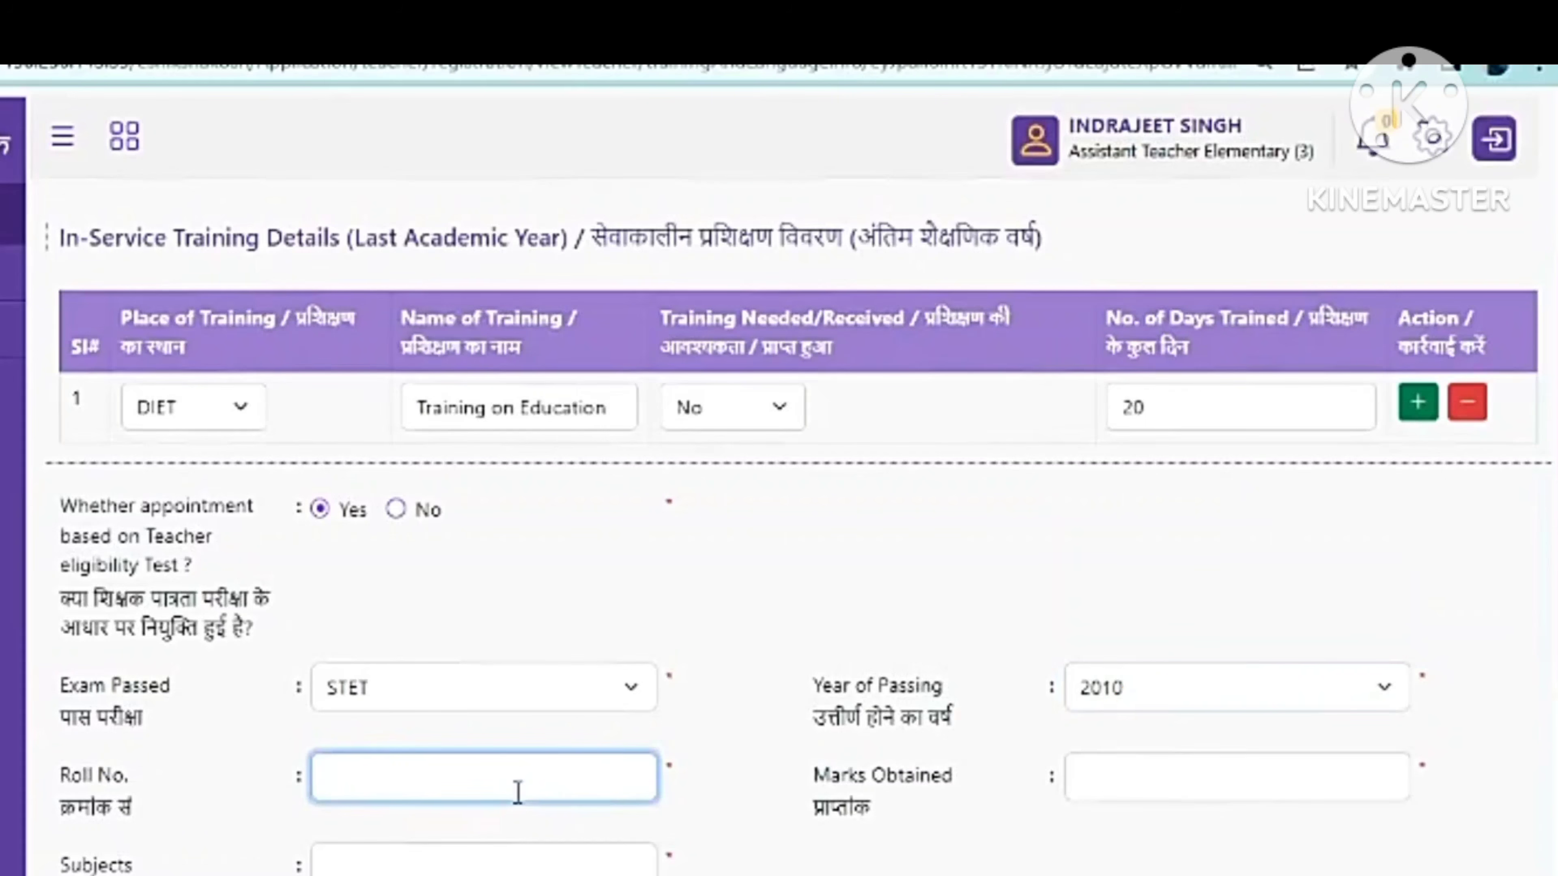
{"action": "type", "text": "123456"}
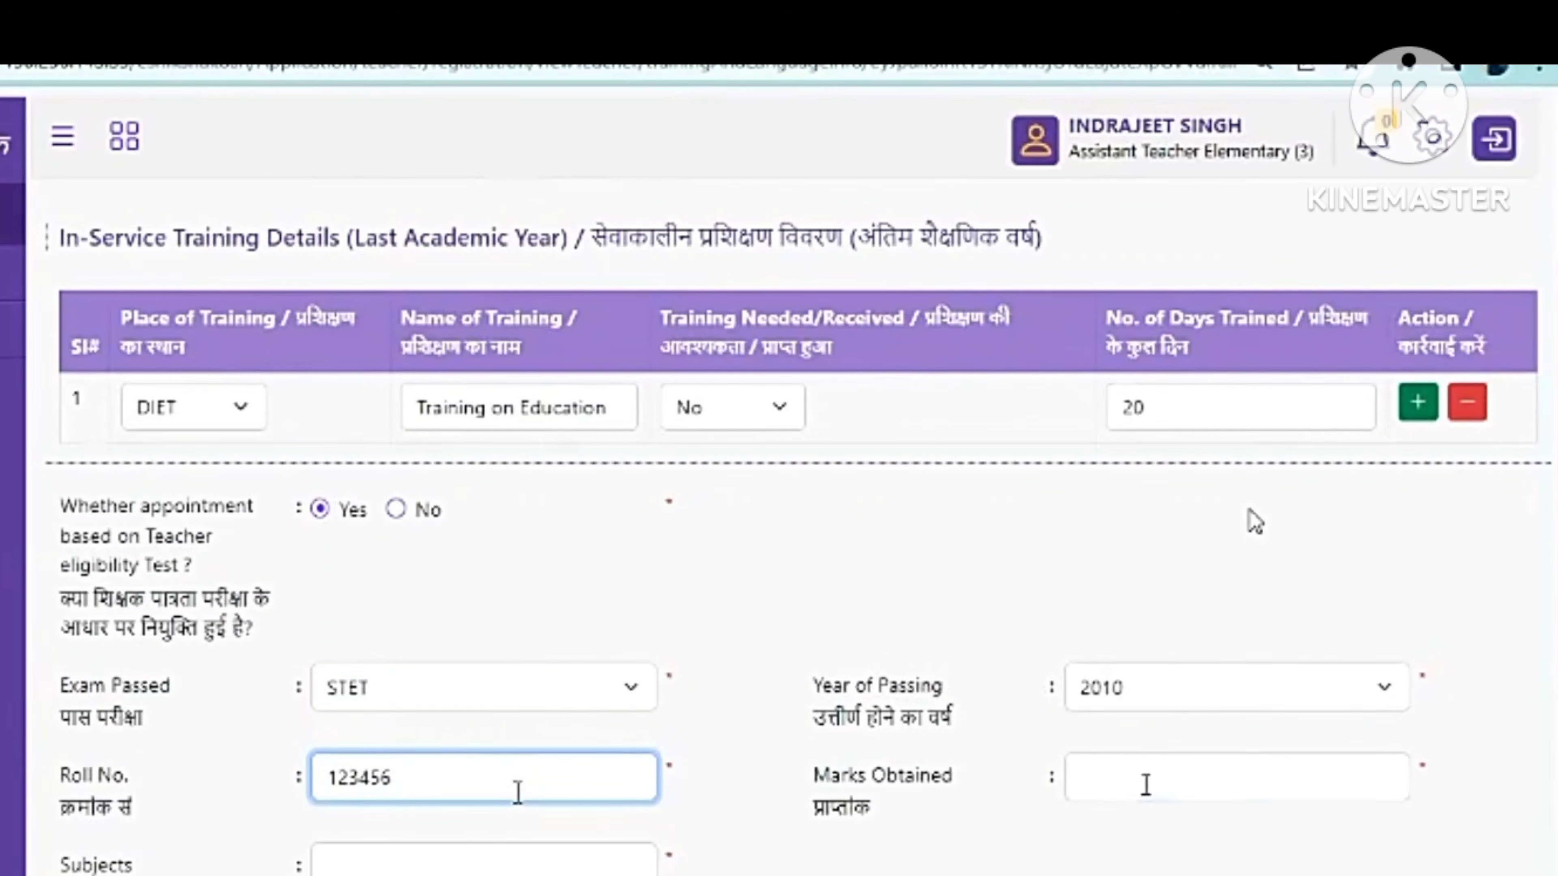
{"action": "left_click", "coordinate": [1146, 784]}
{"action": "type", "text": "6"}
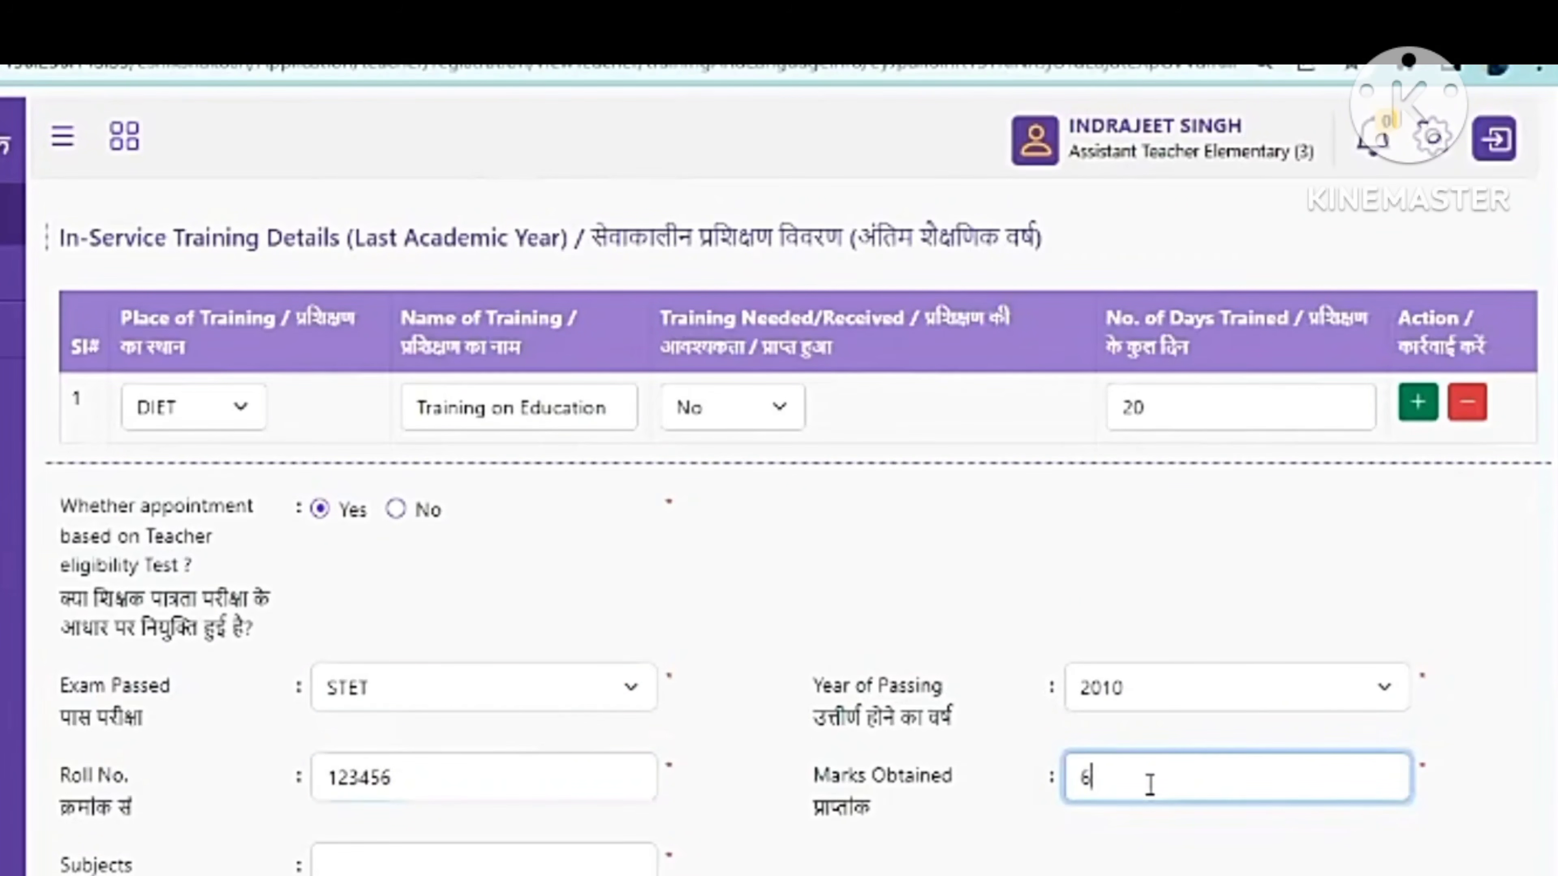
{"action": "type", "text": "00"}
{"action": "left_click", "coordinate": [552, 867]}
{"action": "type", "text": "7"}
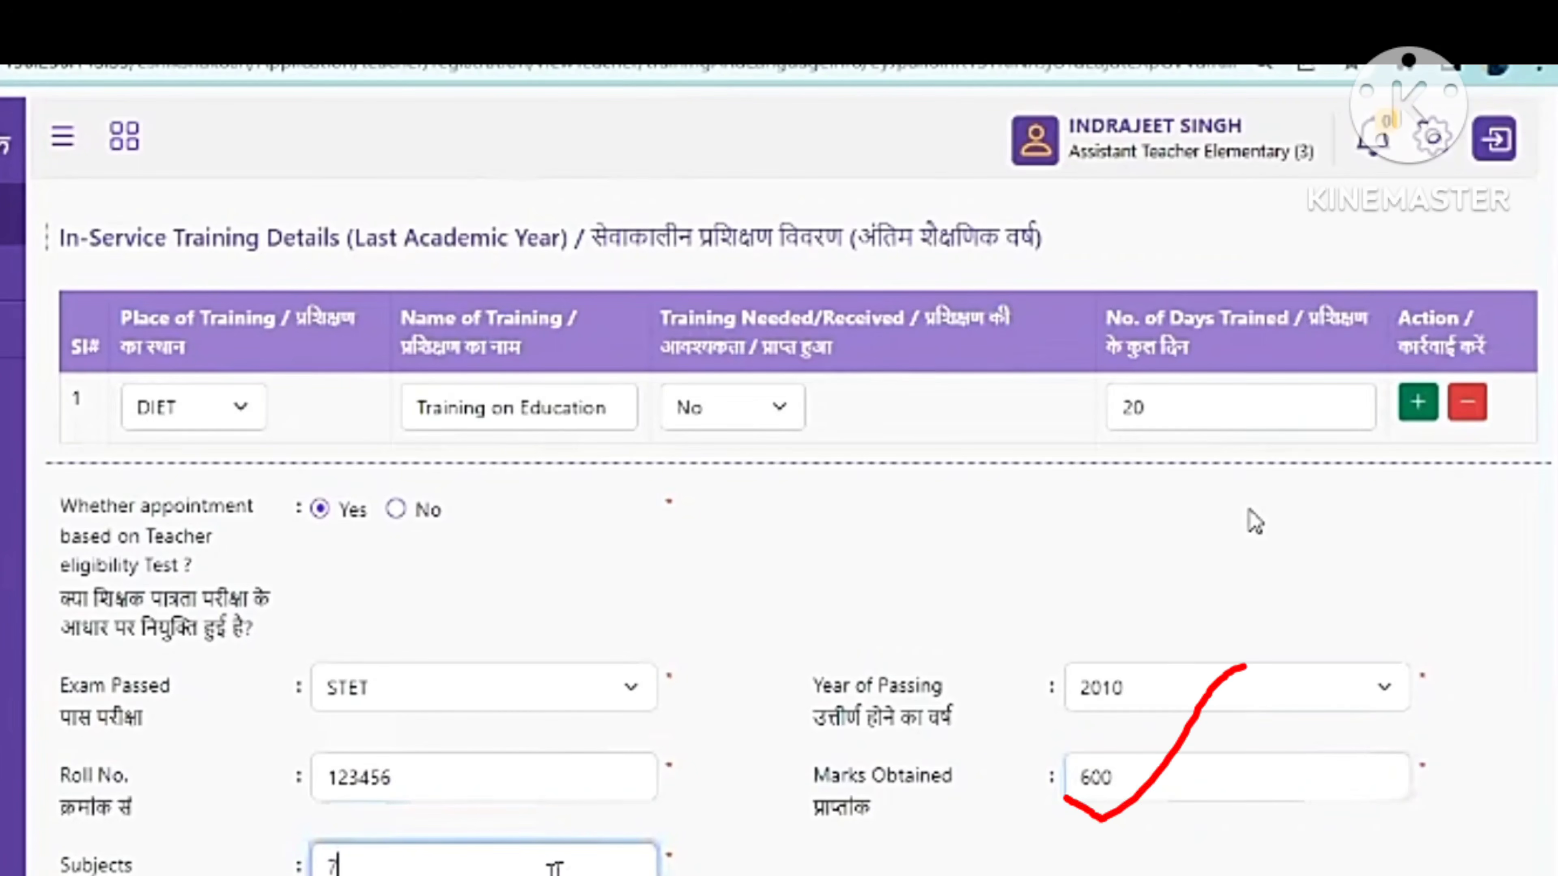
{"action": "type", "text": "00"}
Answer Yes to having worked as BRP/CRCC, with BRP set to Worked and CRCC set to Working
{"action": "scroll", "coordinate": [1254, 522], "scroll_direction": "down", "scroll_amount": 5}
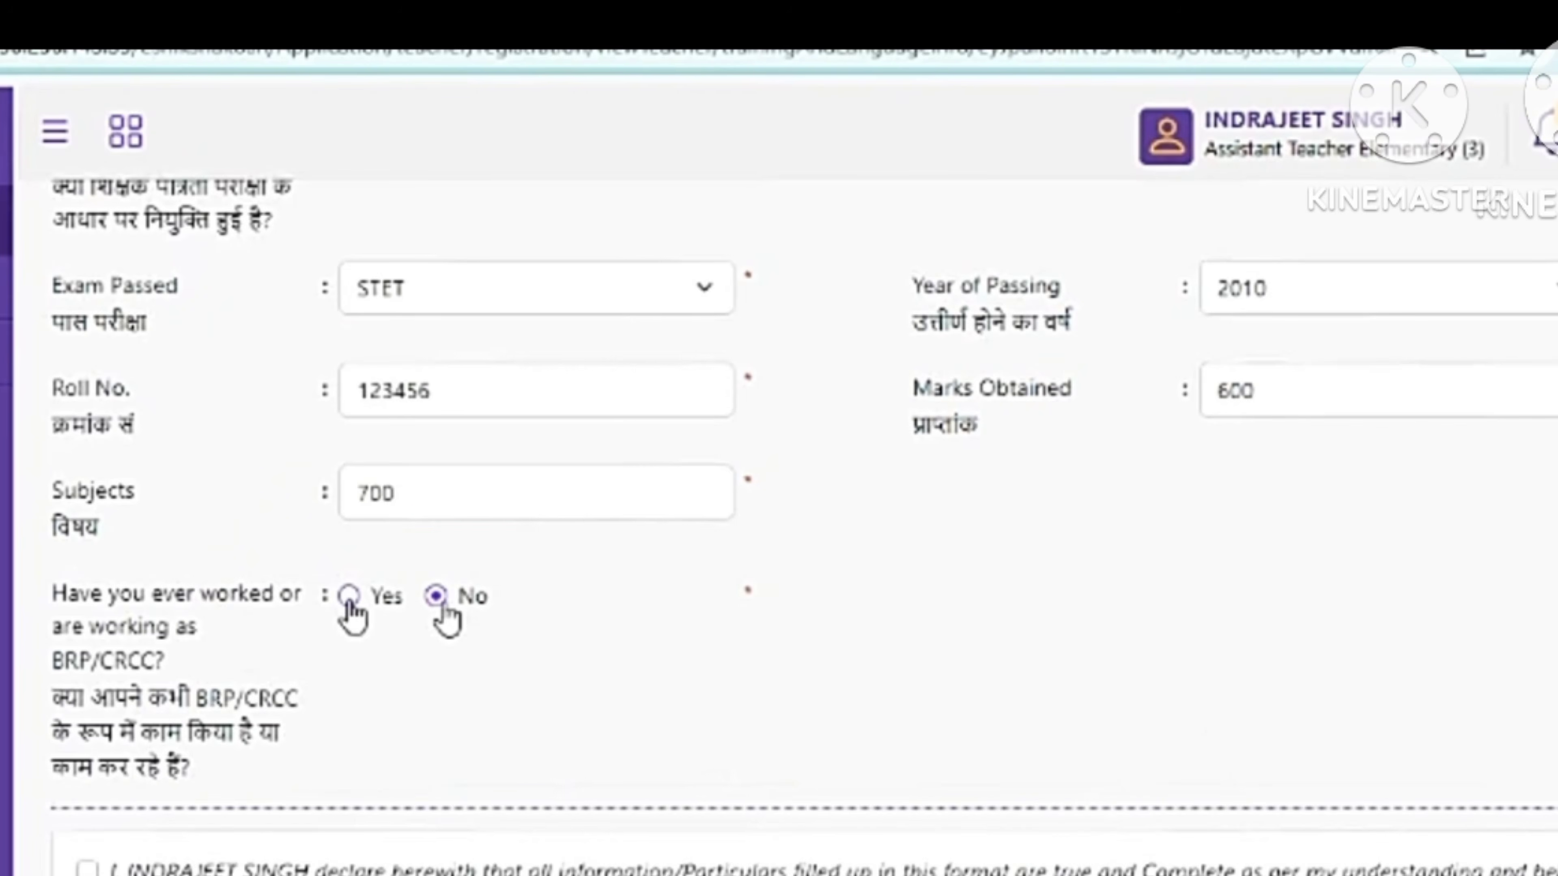
{"action": "left_click", "coordinate": [349, 595]}
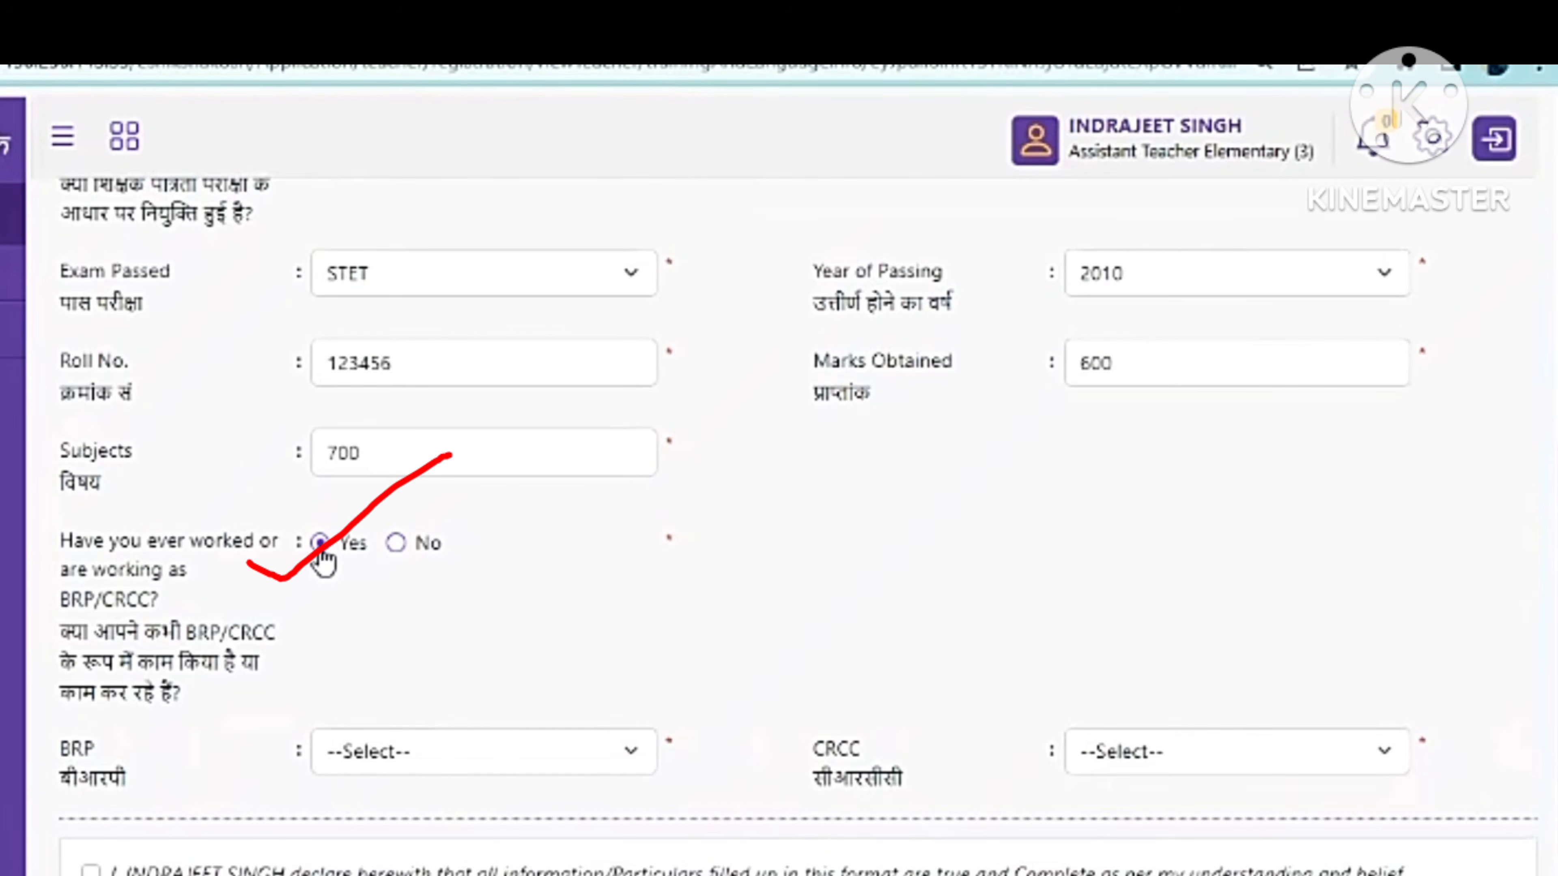
{"action": "left_click", "coordinate": [431, 765]}
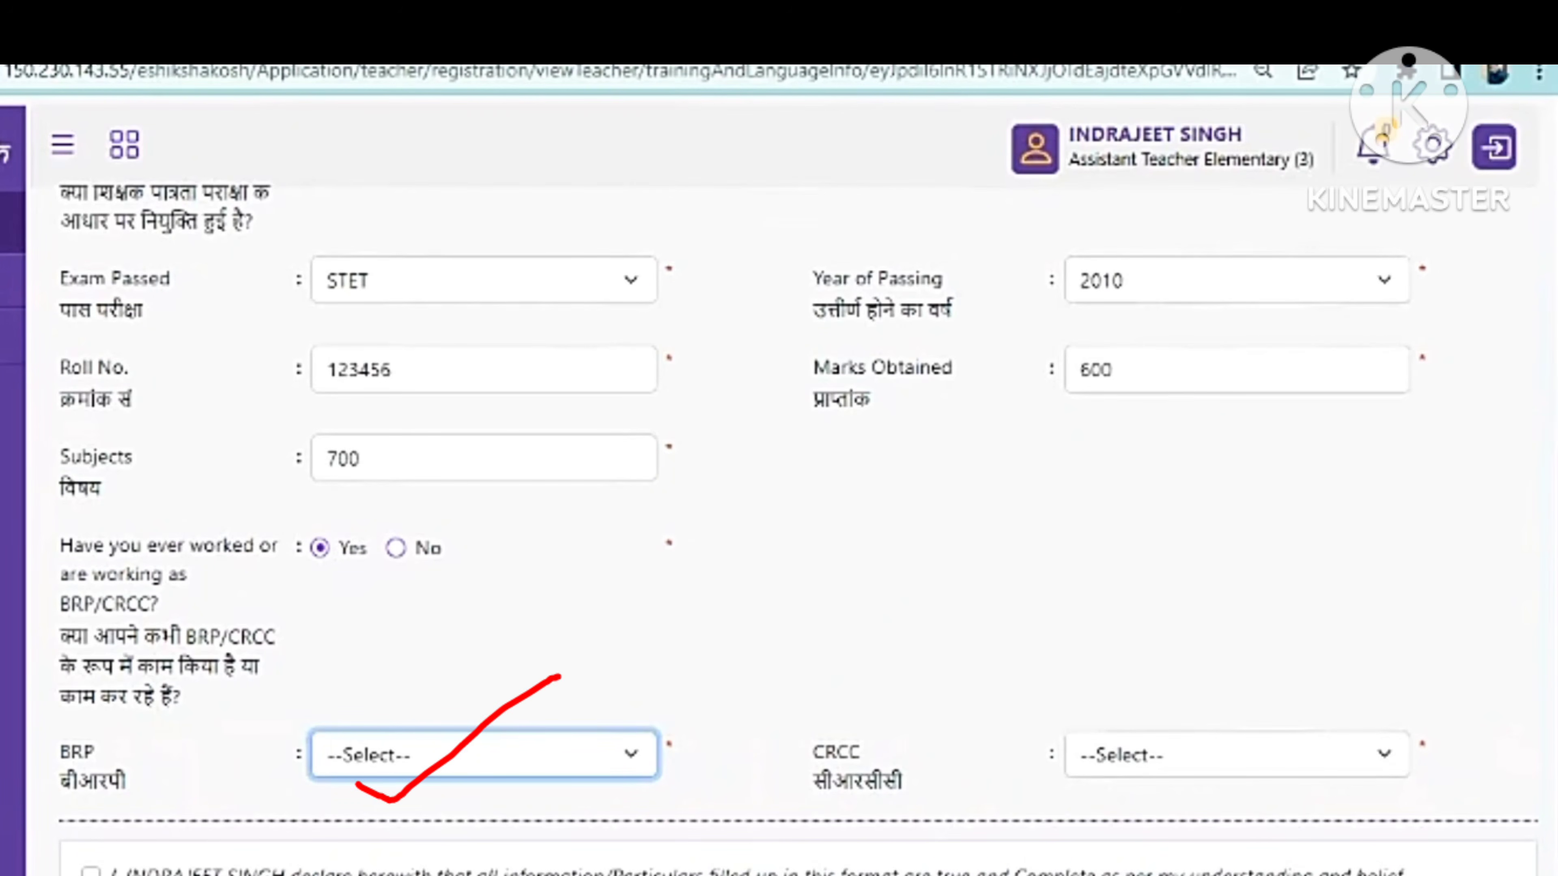
{"action": "left_click", "coordinate": [442, 824]}
{"action": "left_click", "coordinate": [1176, 763]}
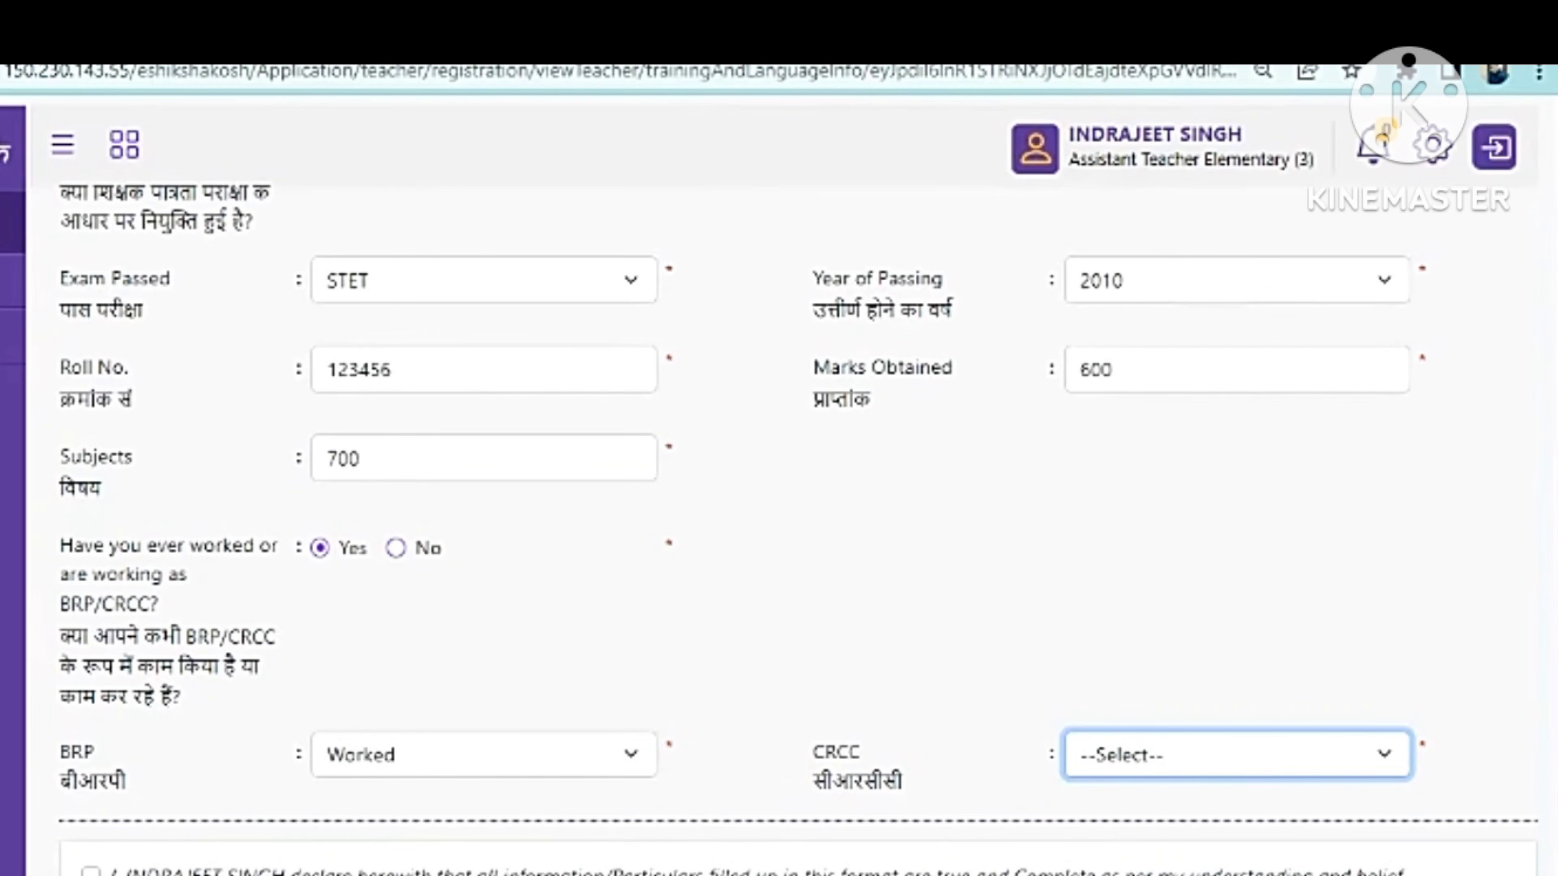
{"action": "left_click", "coordinate": [1169, 847]}
{"action": "left_click", "coordinate": [1048, 815]}
Accept the declaration that all particulars are true and enter Patna as the place
{"action": "scroll", "coordinate": [1046, 815], "scroll_direction": "down", "scroll_amount": 2}
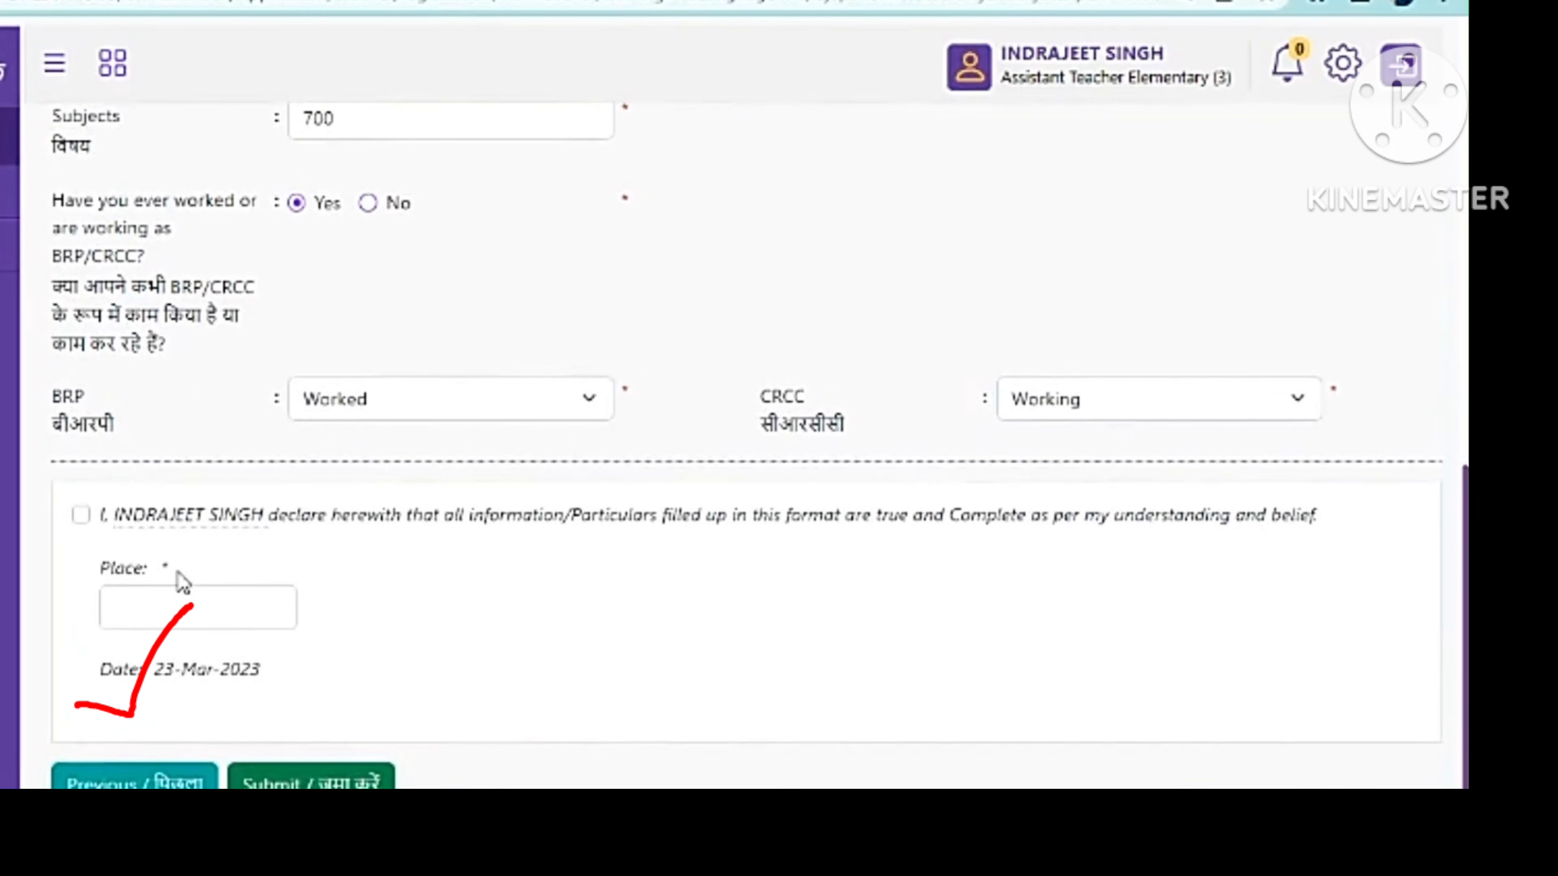
{"action": "left_click", "coordinate": [88, 527]}
{"action": "left_click", "coordinate": [139, 604]}
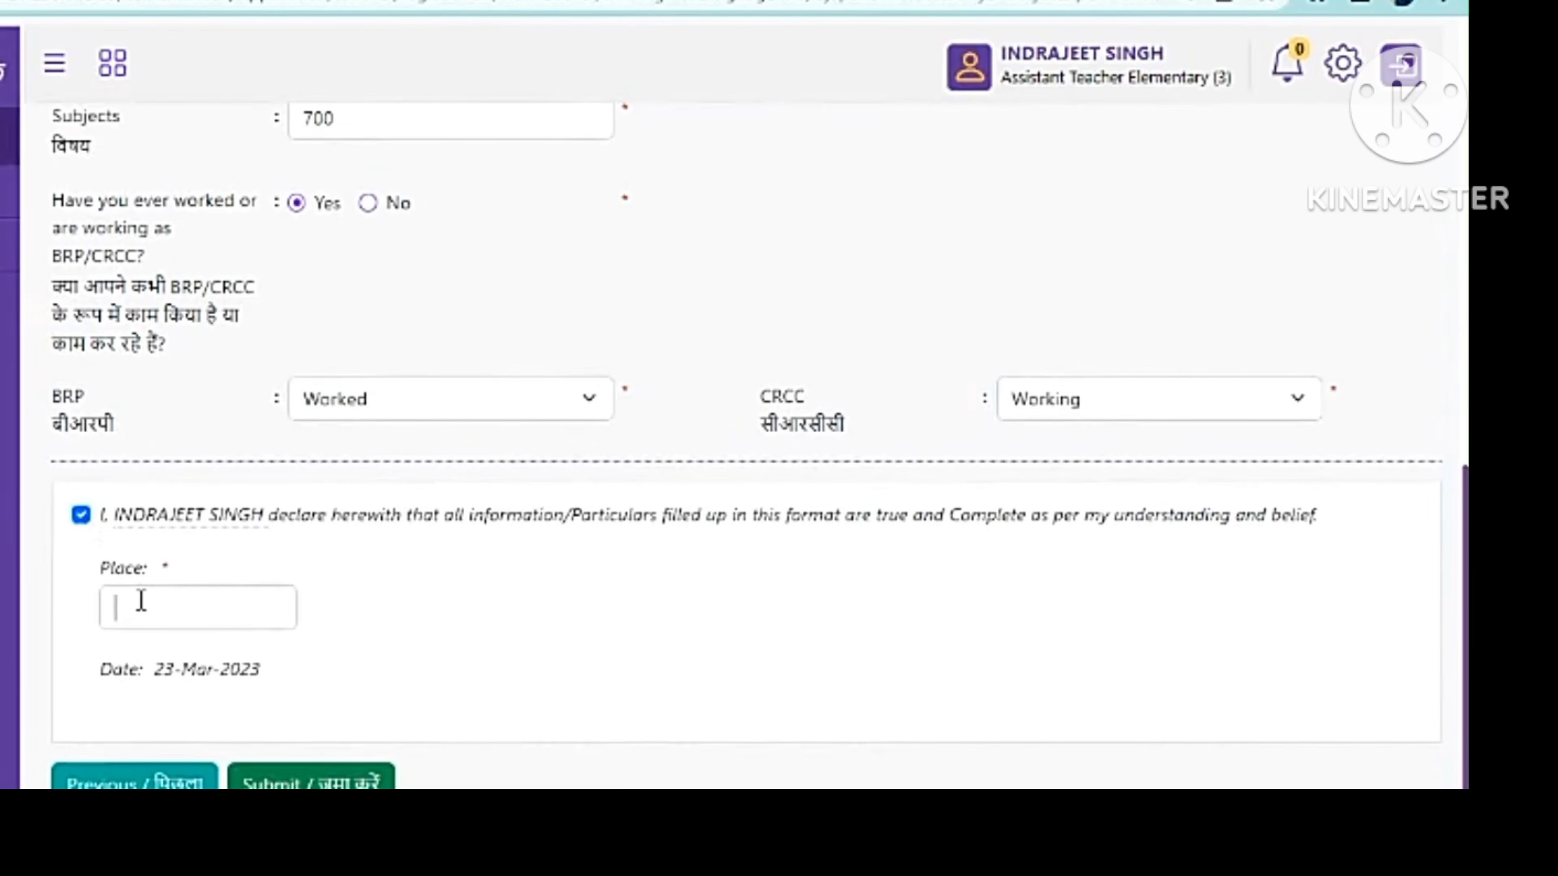
{"action": "type", "text": "Patna"}
Submit the teacher's training and language info, confirm the submission and acknowledge the save message
{"action": "left_click", "coordinate": [313, 781]}
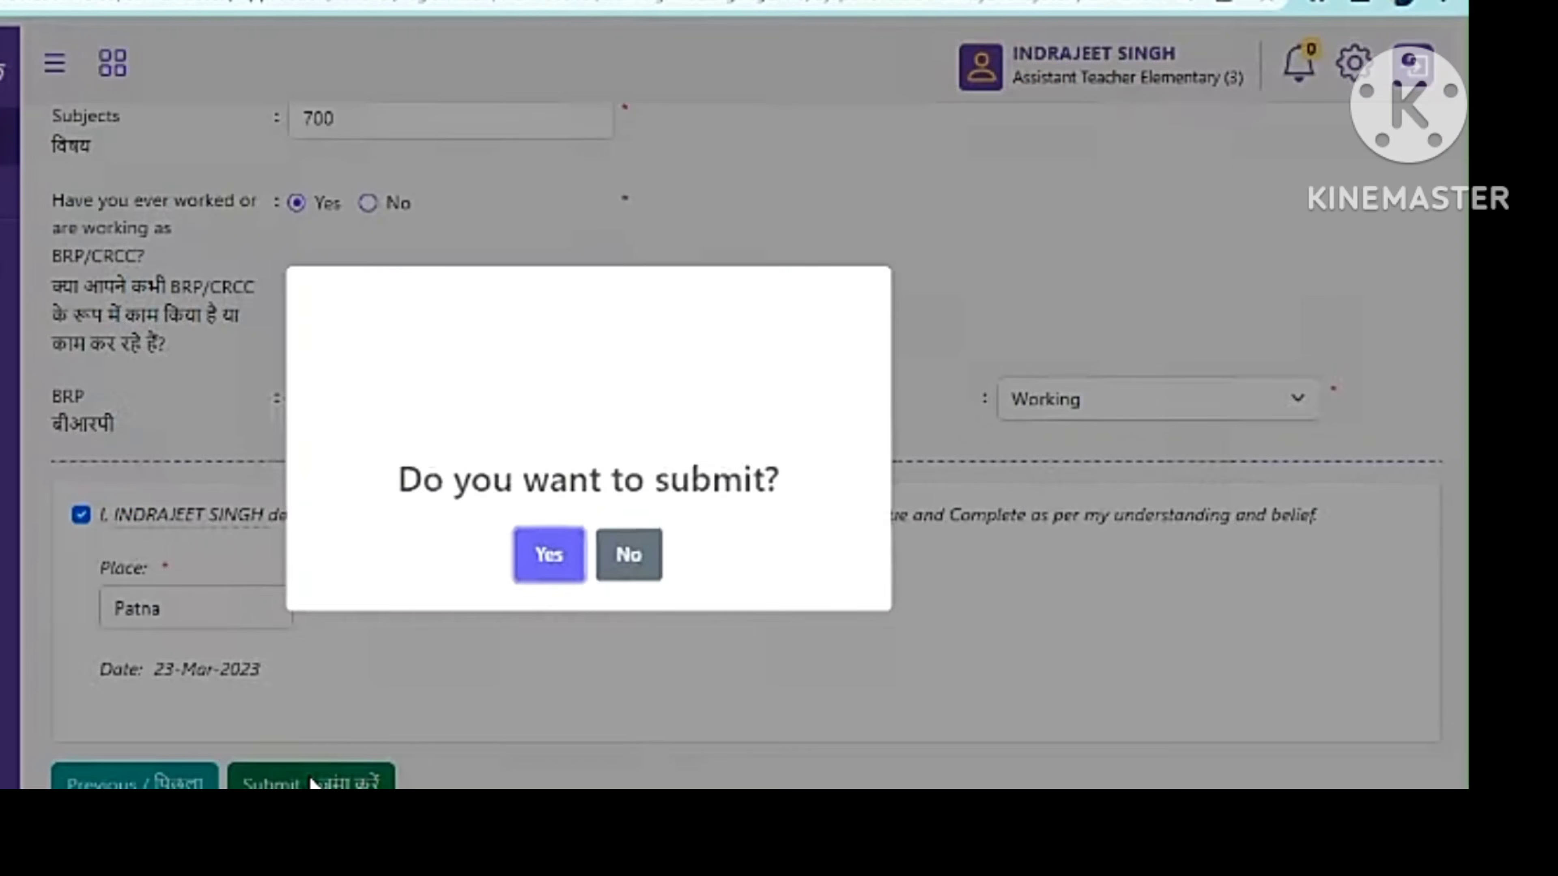
{"action": "left_click", "coordinate": [551, 552]}
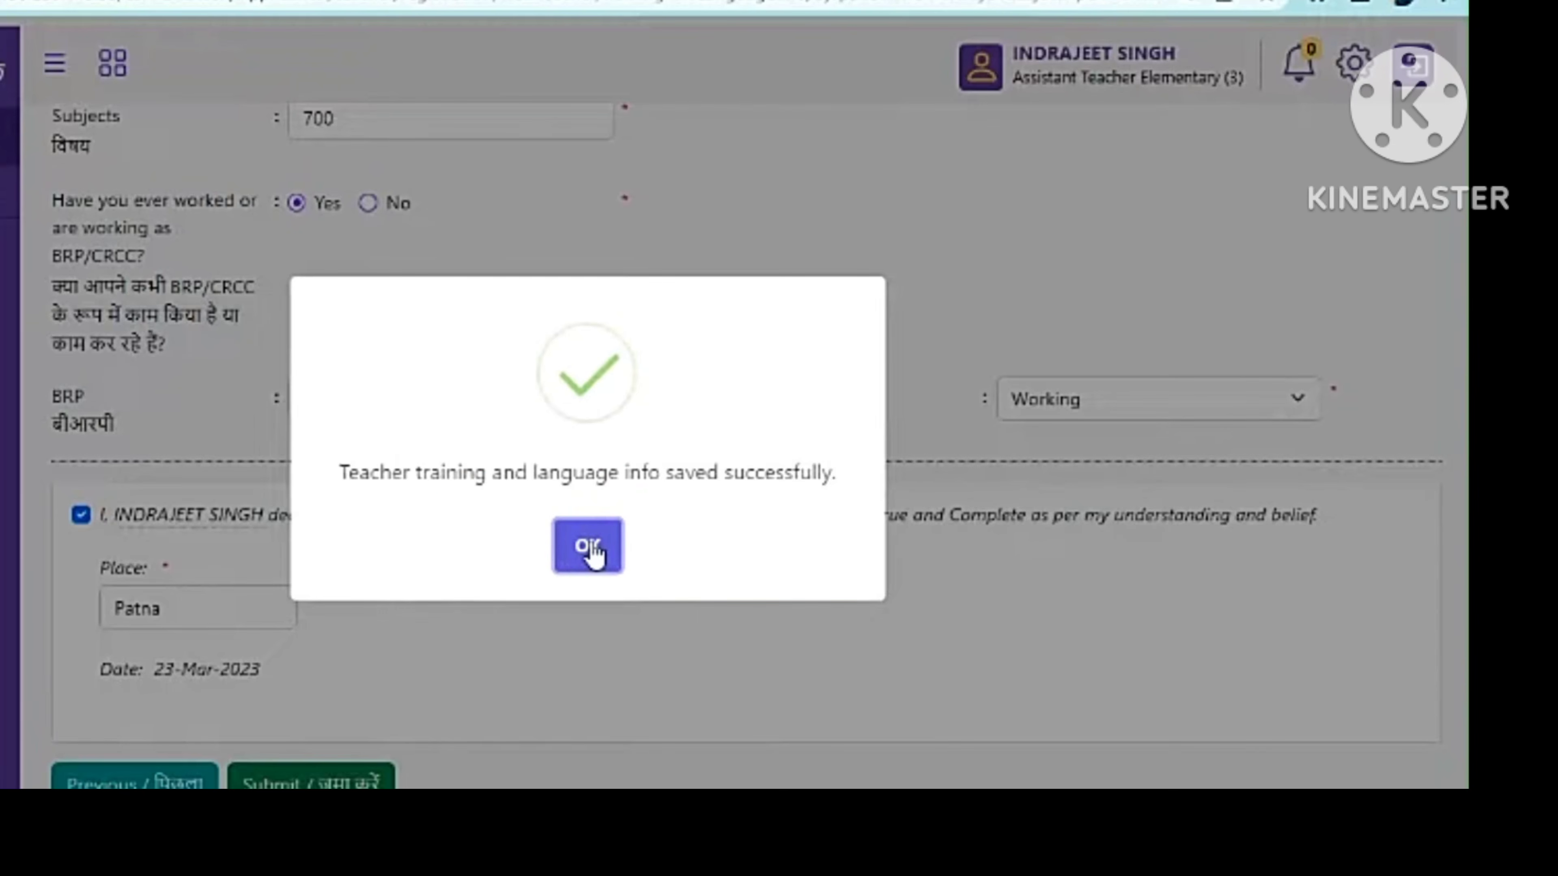
{"action": "left_click", "coordinate": [588, 546]}
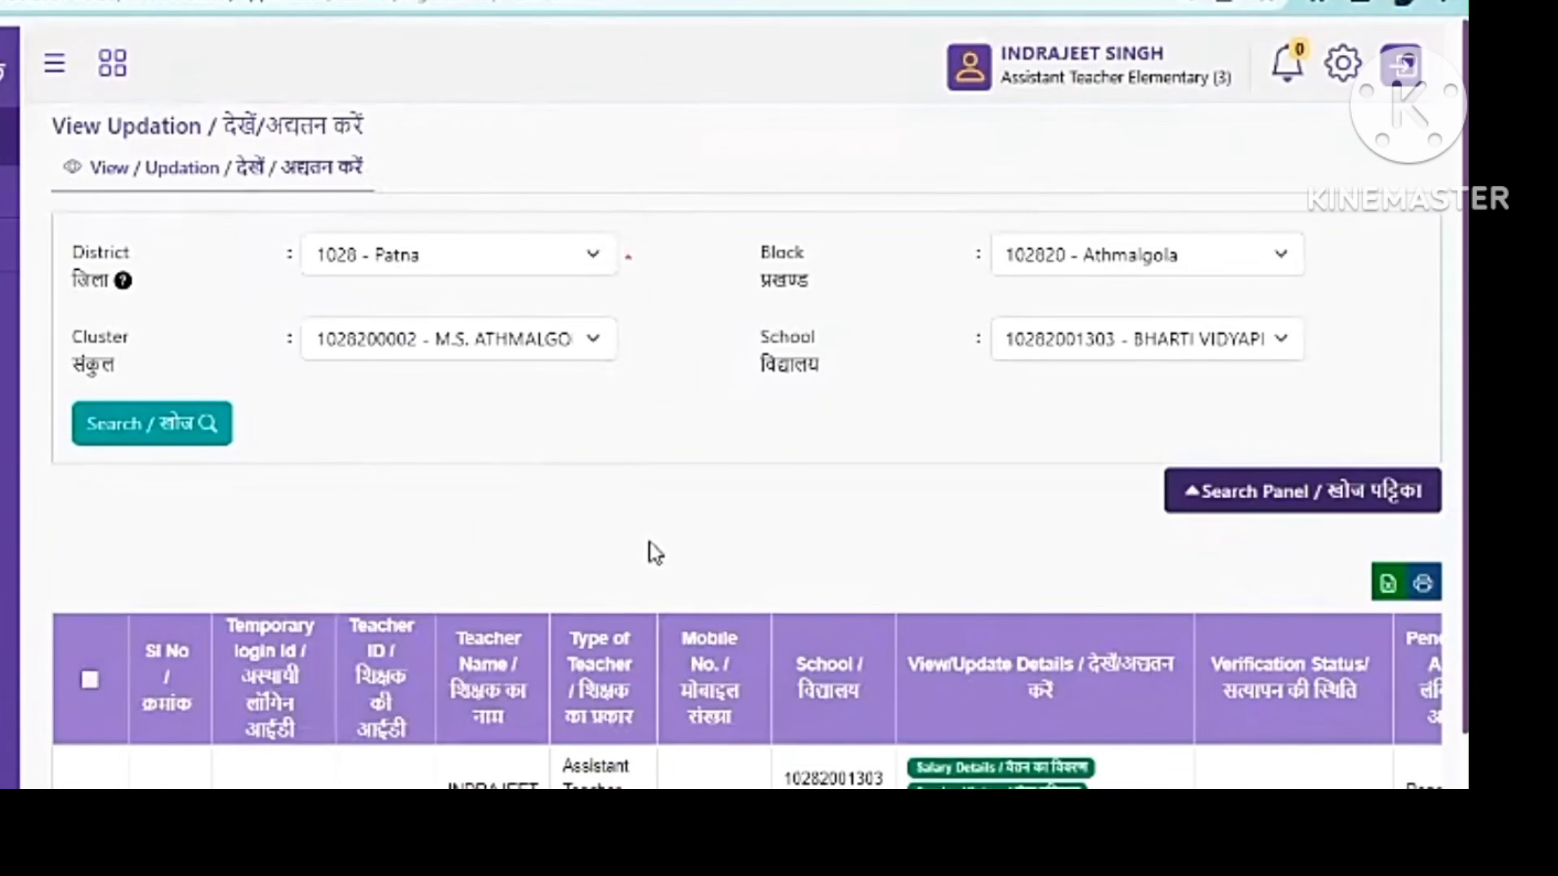
Send the verification request for the teacher's record in the results table, confirm it and acknowledge the message
{"action": "scroll", "coordinate": [871, 561], "scroll_direction": "down", "scroll_amount": 3}
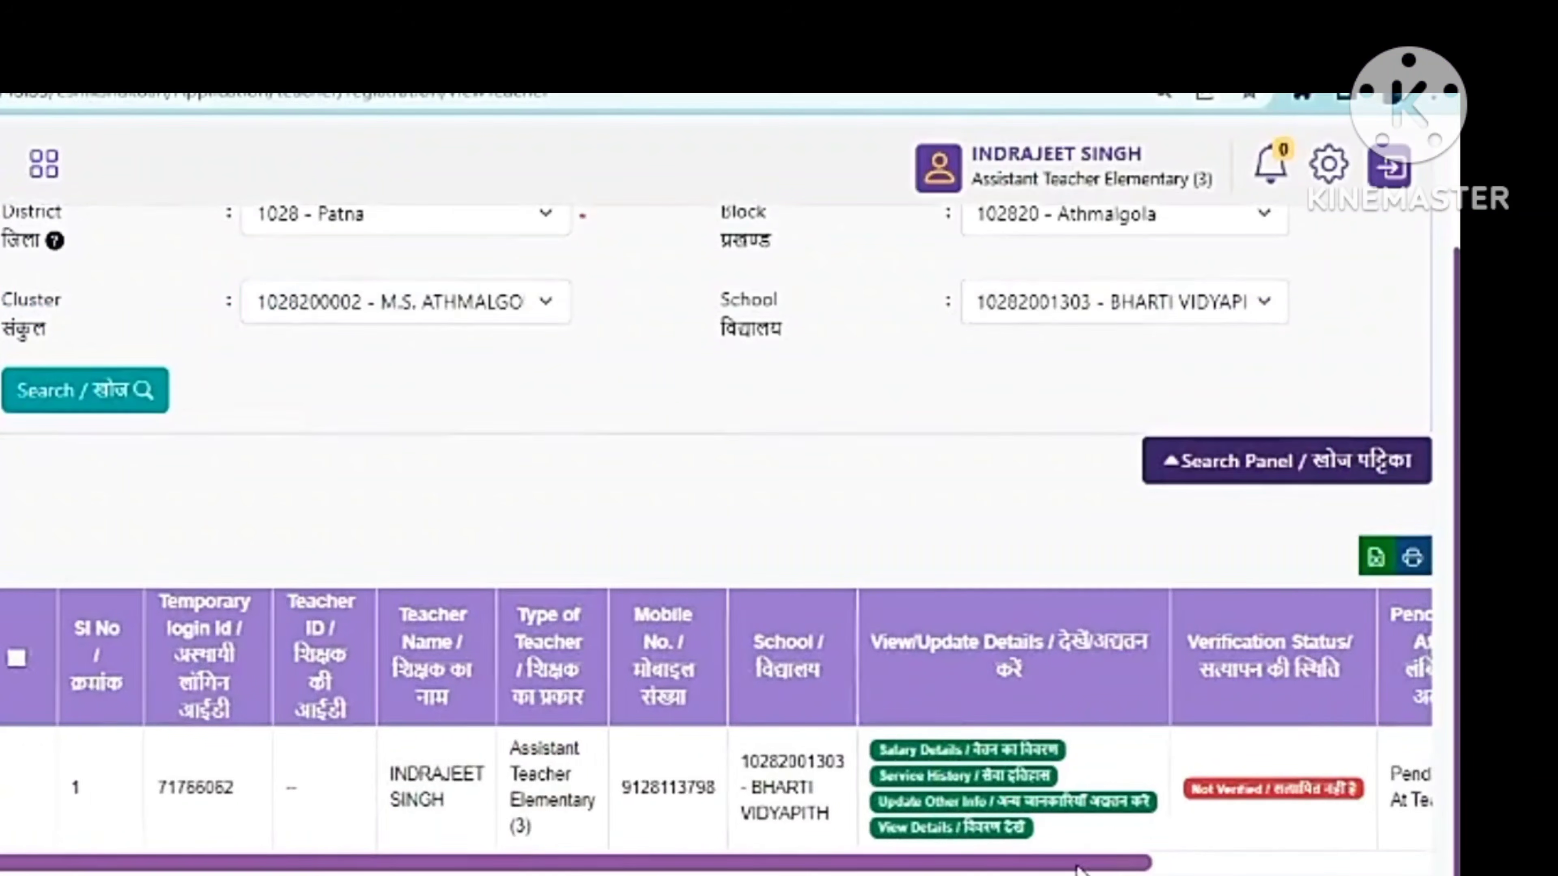
{"action": "left_click_drag", "start_coordinate": [1101, 732], "coordinate": [1193, 733]}
{"action": "left_click_drag", "start_coordinate": [1170, 868], "coordinate": [1377, 868]}
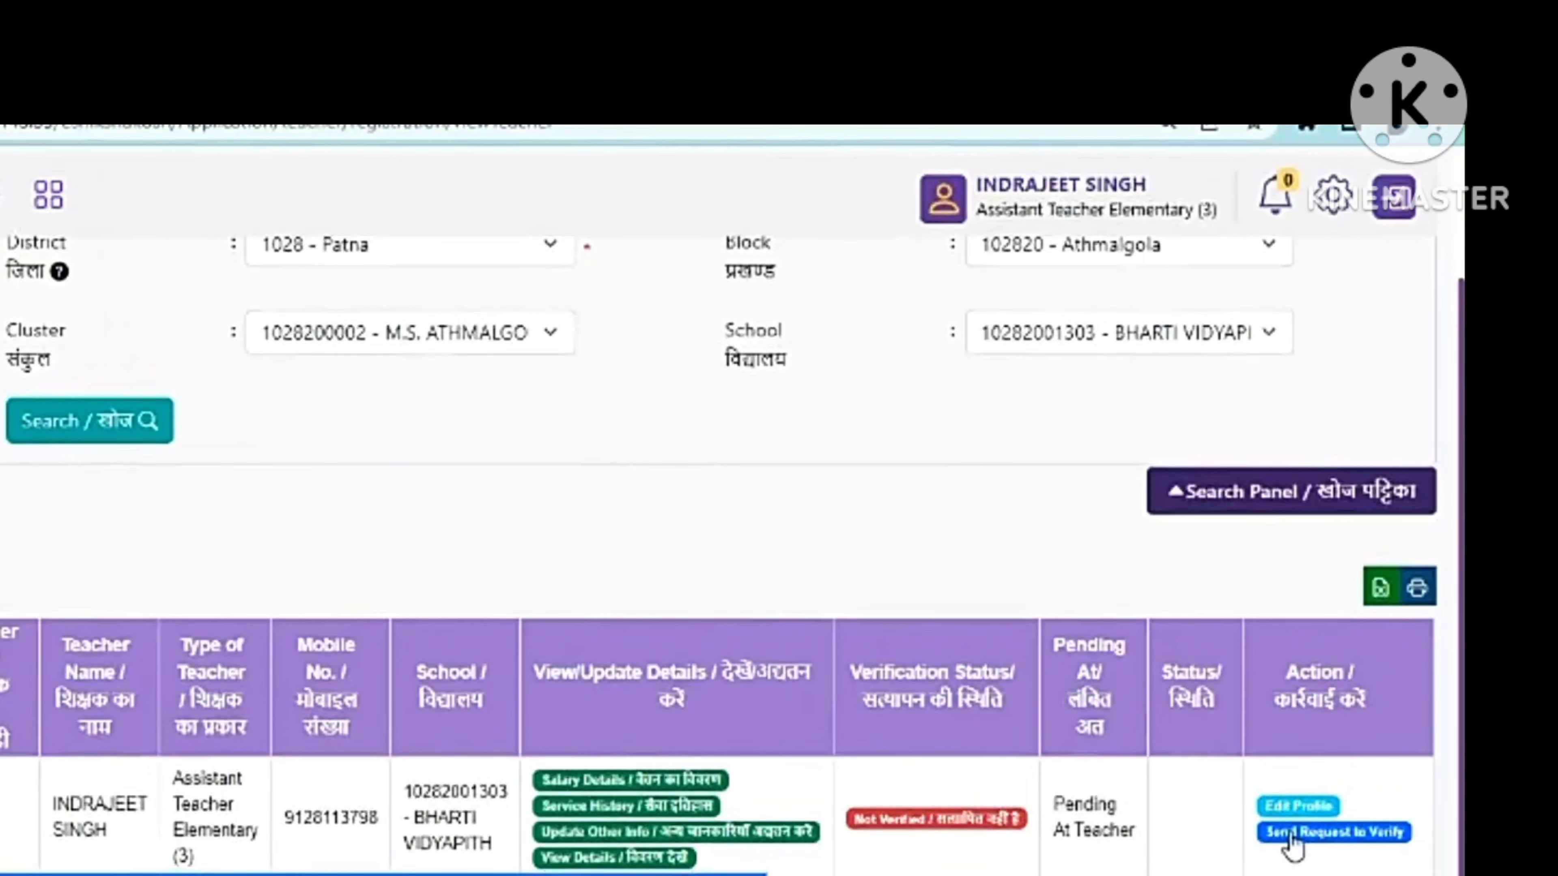
{"action": "left_click", "coordinate": [1291, 840]}
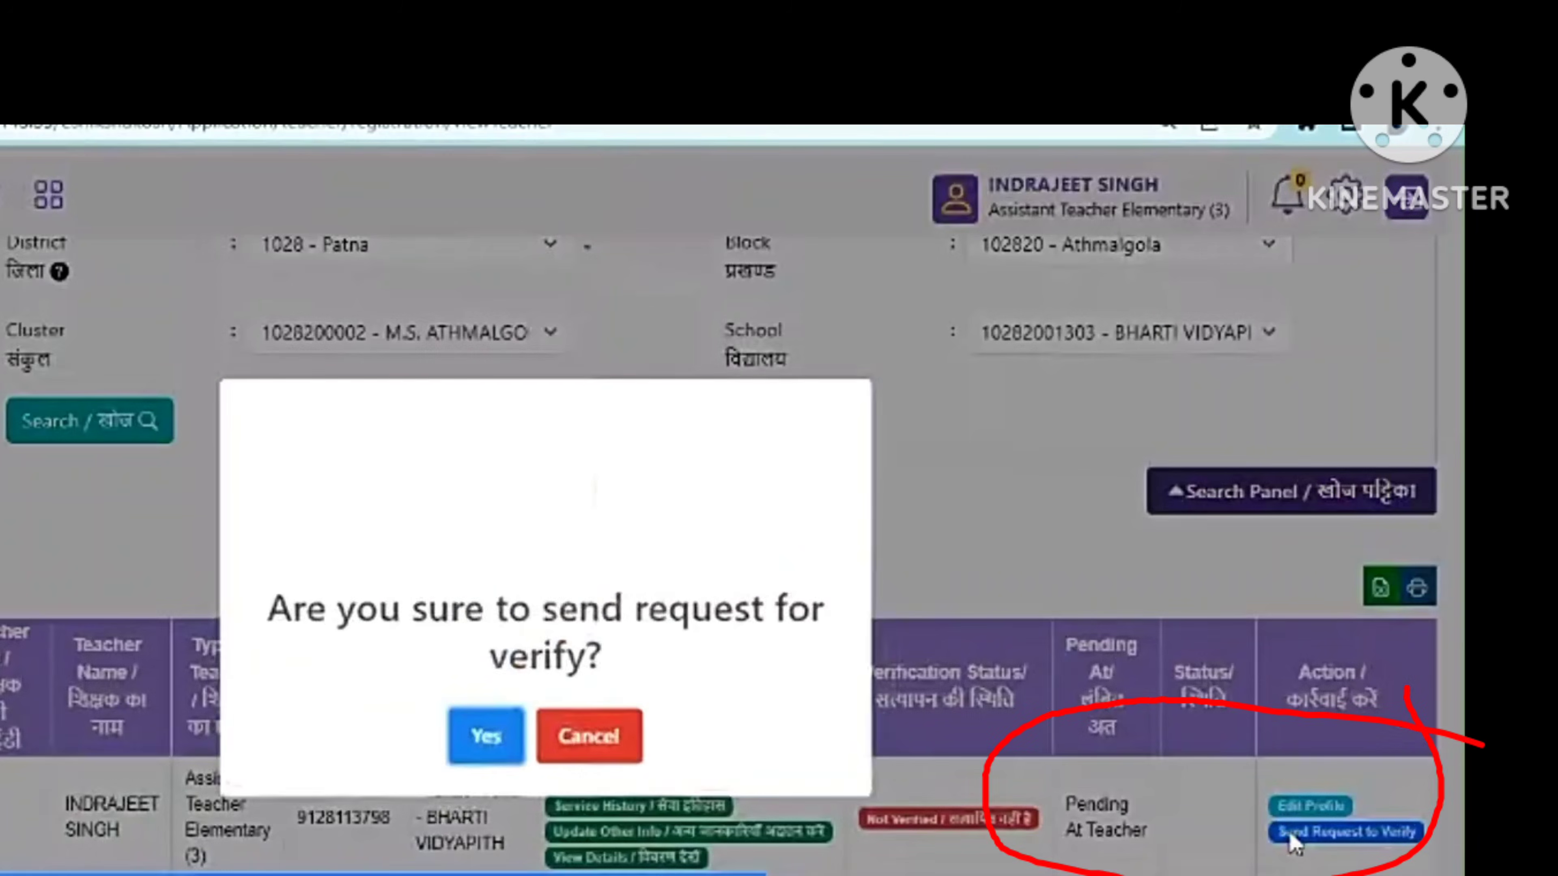
{"action": "left_click", "coordinate": [478, 736]}
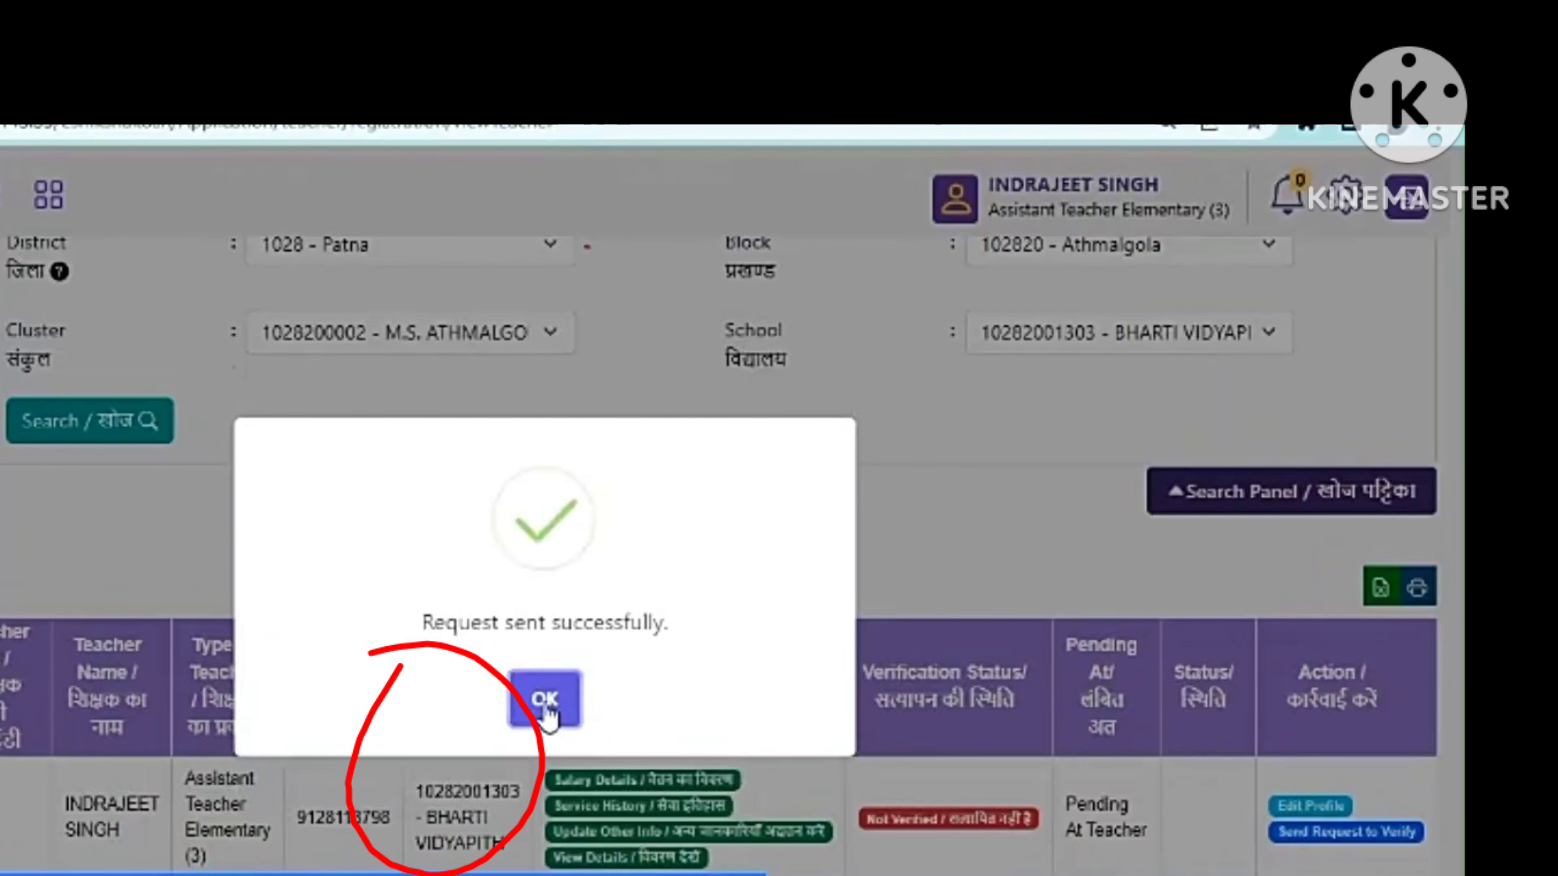
{"action": "left_click", "coordinate": [544, 700]}
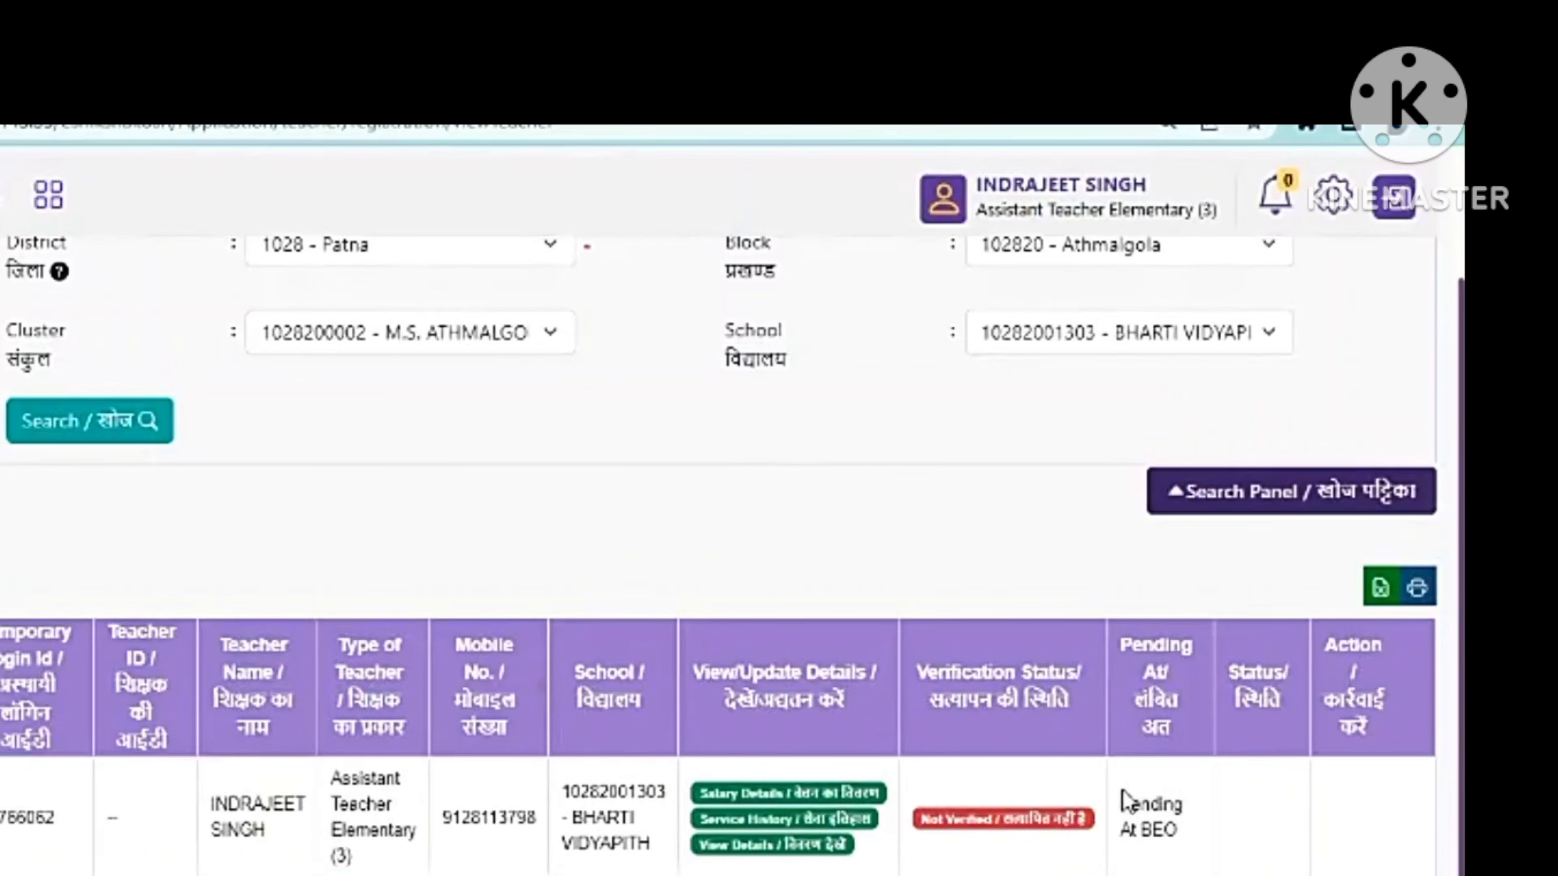
{"action": "left_click_drag", "start_coordinate": [1123, 785], "coordinate": [1201, 837]}
{"action": "left_click", "coordinate": [1169, 864]}
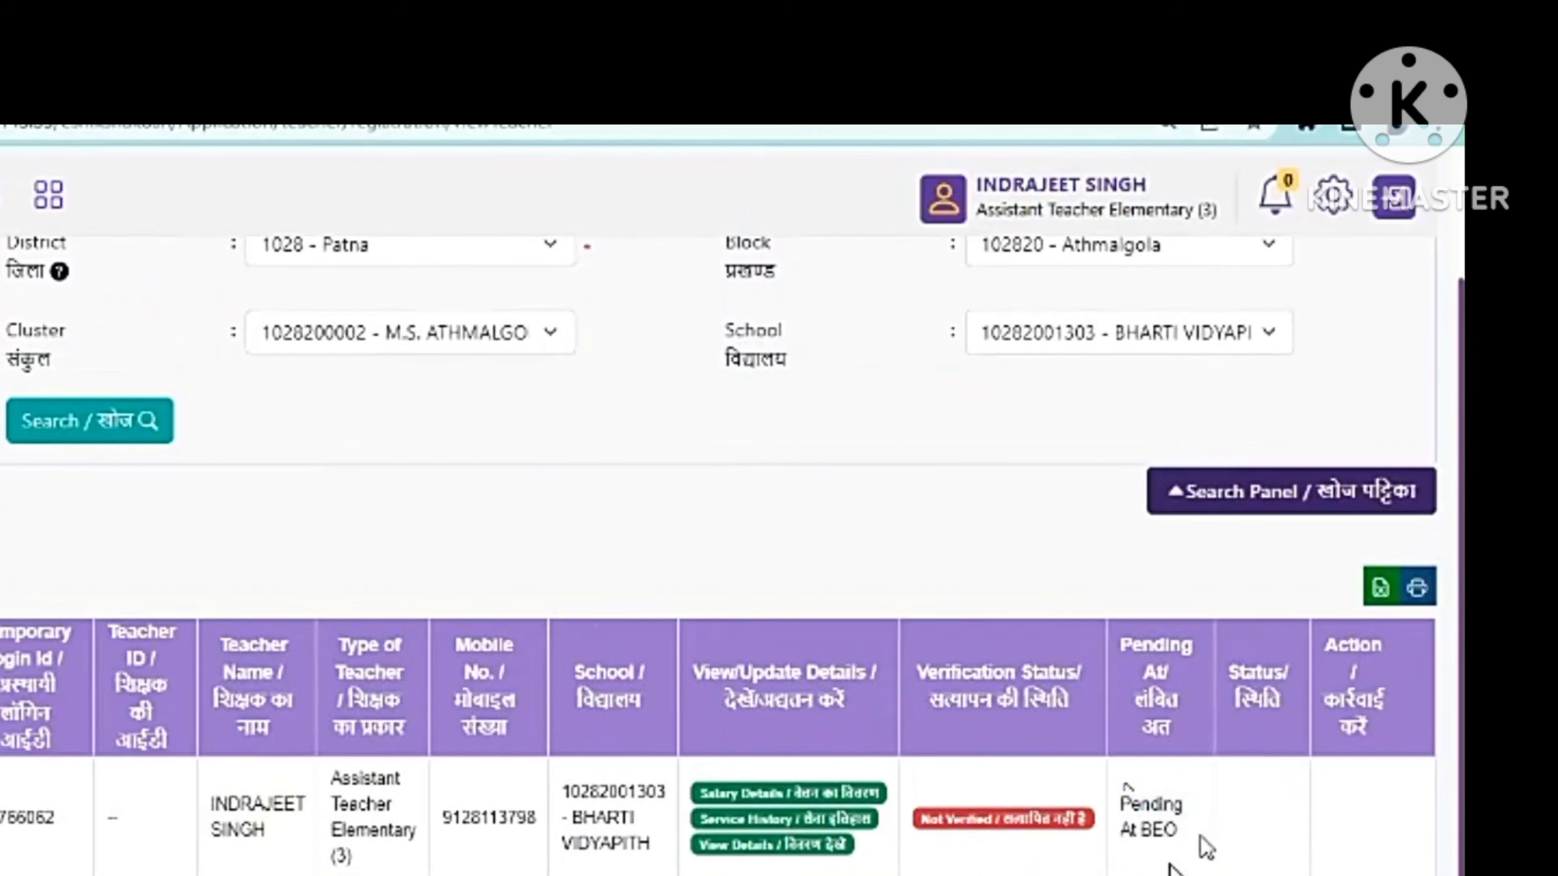